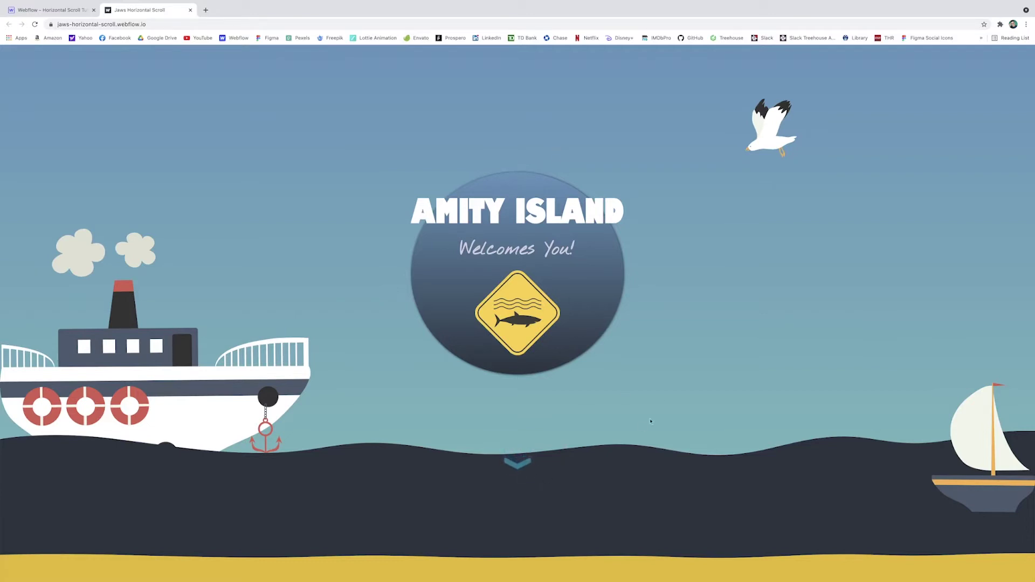
{"action": "scroll", "coordinate": [673, 346], "scroll_direction": "down", "scroll_amount": 7}
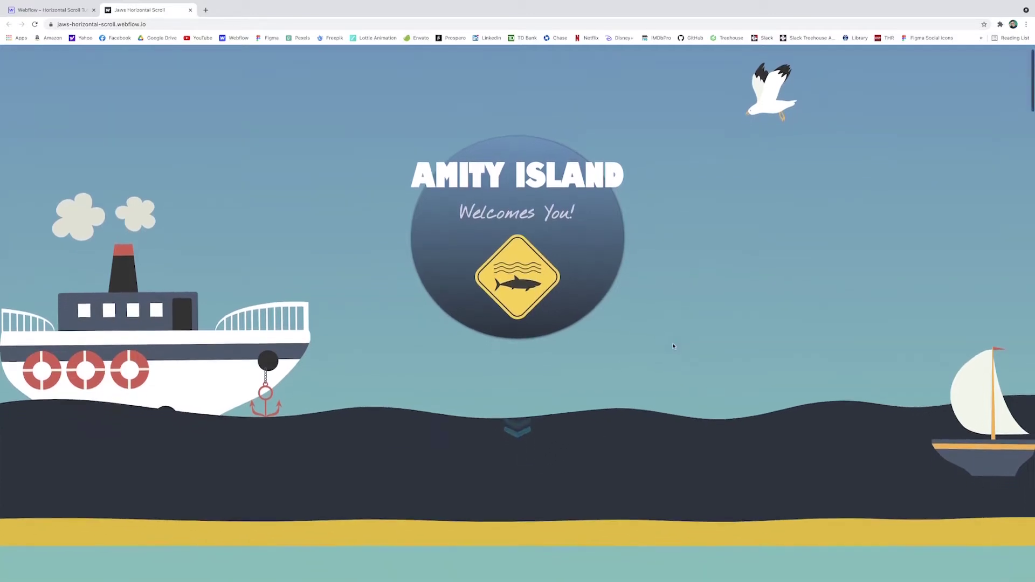
{"action": "scroll", "coordinate": [674, 346], "scroll_direction": "down", "scroll_amount": 2}
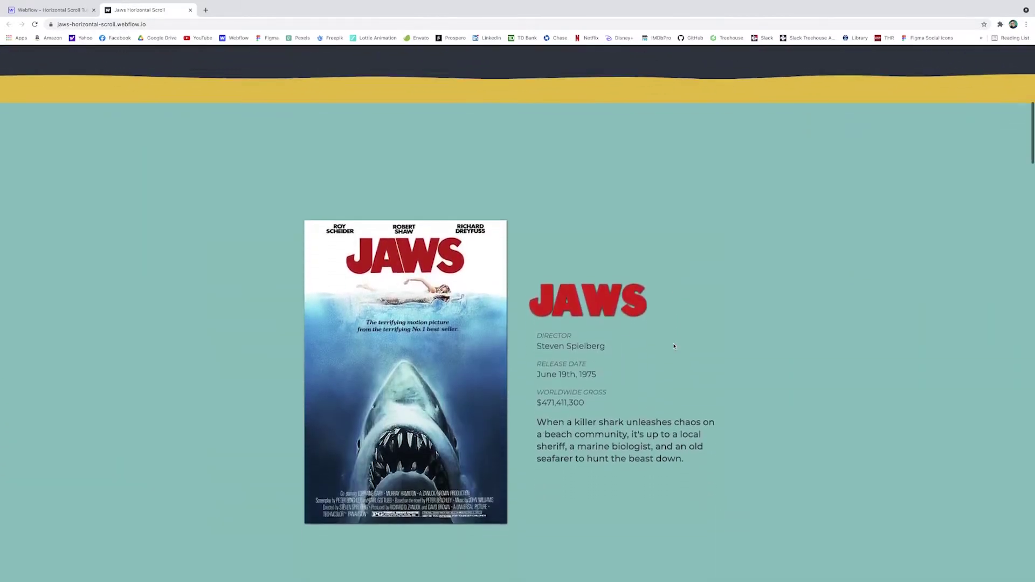
{"action": "scroll", "coordinate": [731, 275], "scroll_direction": "down", "scroll_amount": 1}
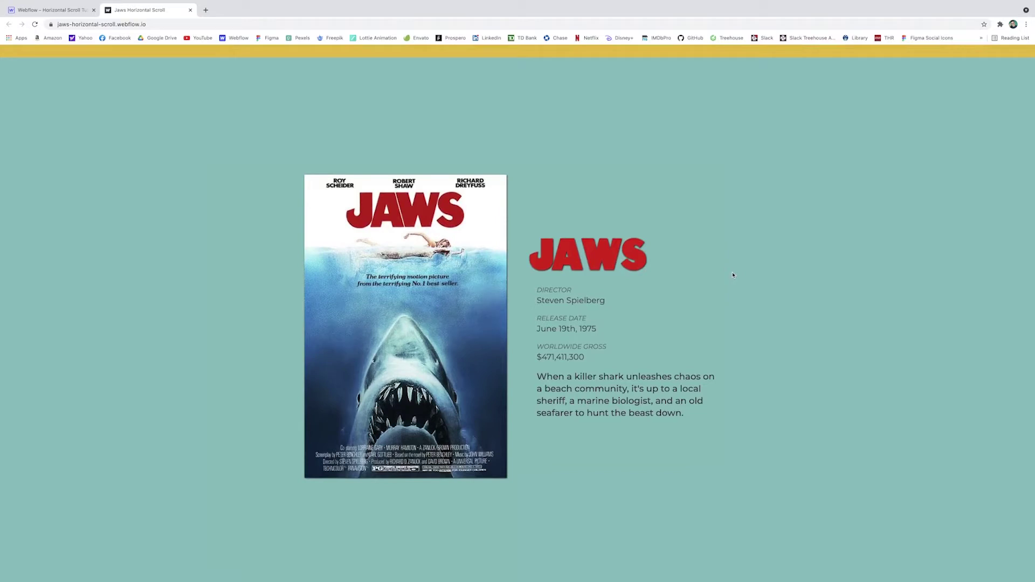
{"action": "scroll", "coordinate": [732, 275], "scroll_direction": "down", "scroll_amount": 3}
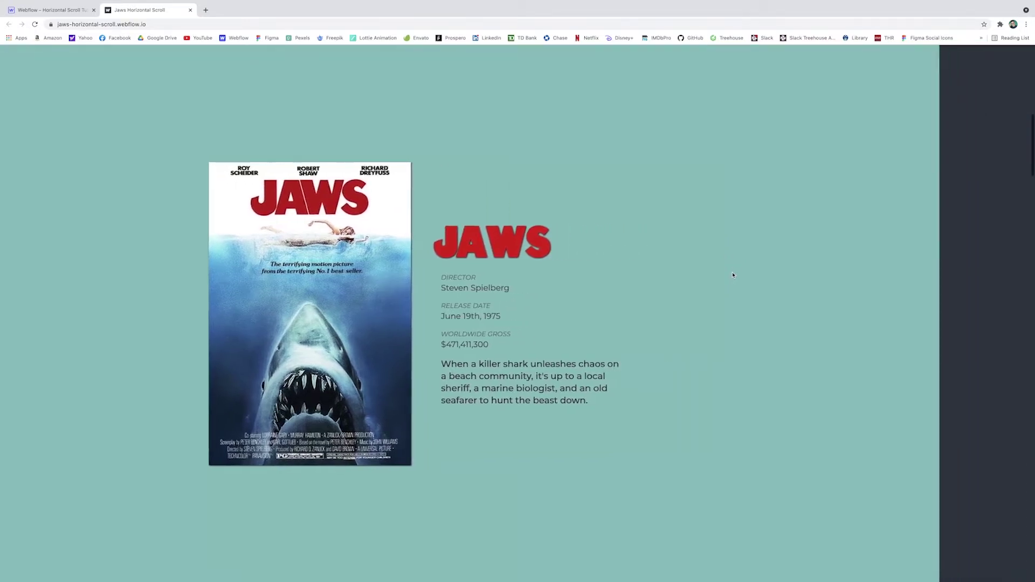
{"action": "scroll", "coordinate": [733, 275], "scroll_direction": "down", "scroll_amount": 3}
{"action": "scroll", "coordinate": [547, 246], "scroll_direction": "down", "scroll_amount": 1}
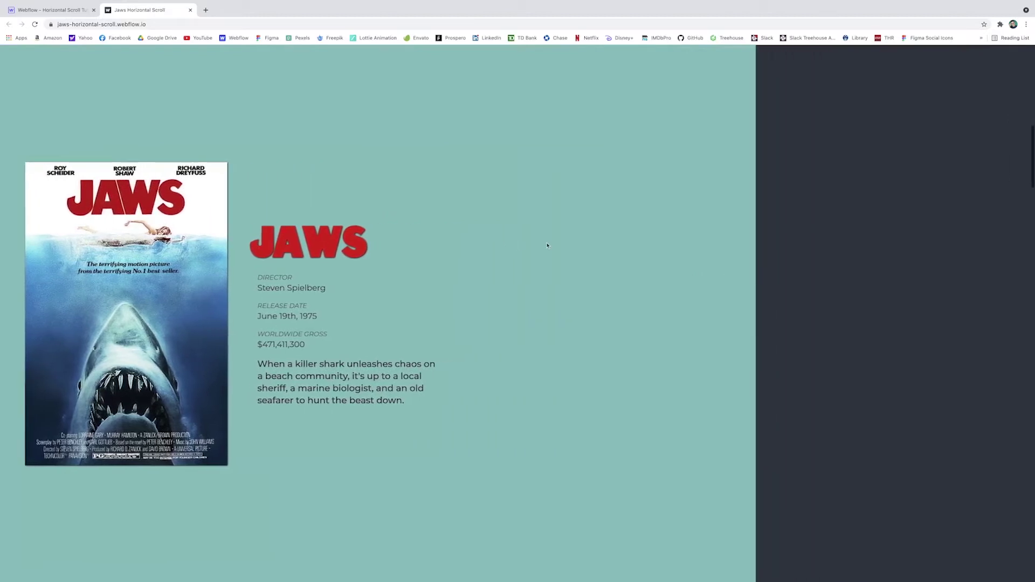
{"action": "scroll", "coordinate": [547, 245], "scroll_direction": "down", "scroll_amount": 6}
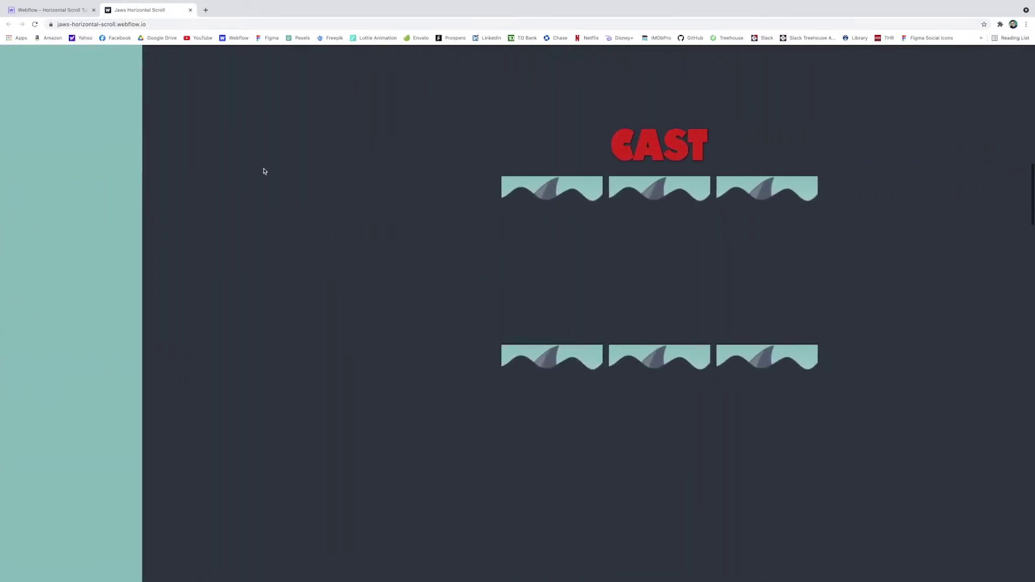
{"action": "scroll", "coordinate": [146, 148], "scroll_direction": "down", "scroll_amount": 2}
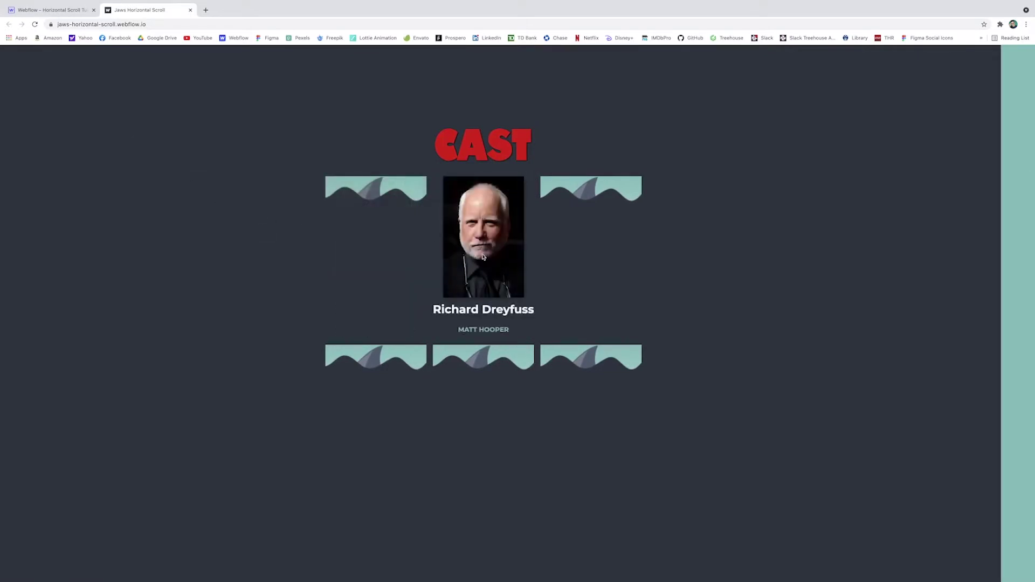
{"action": "mouse_move", "coordinate": [605, 277]}
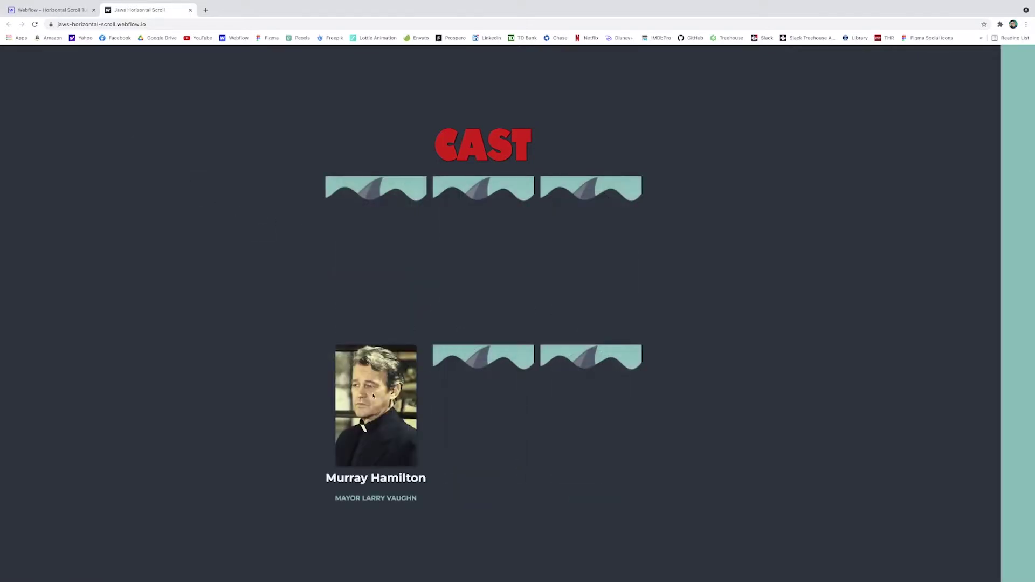
{"action": "mouse_move", "coordinate": [476, 401]}
{"action": "scroll", "coordinate": [675, 282], "scroll_direction": "down", "scroll_amount": 6}
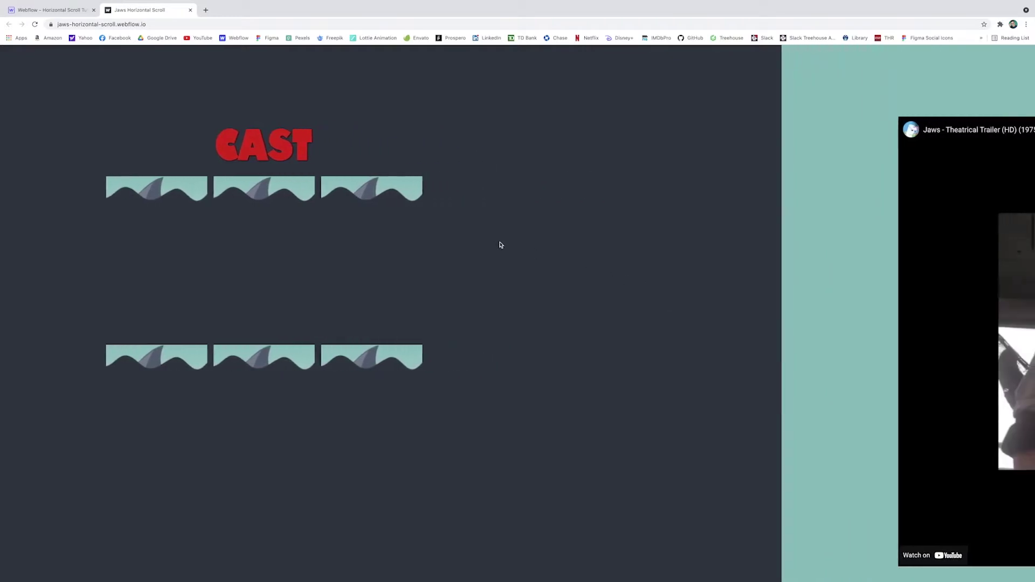
{"action": "scroll", "coordinate": [429, 233], "scroll_direction": "down", "scroll_amount": 5}
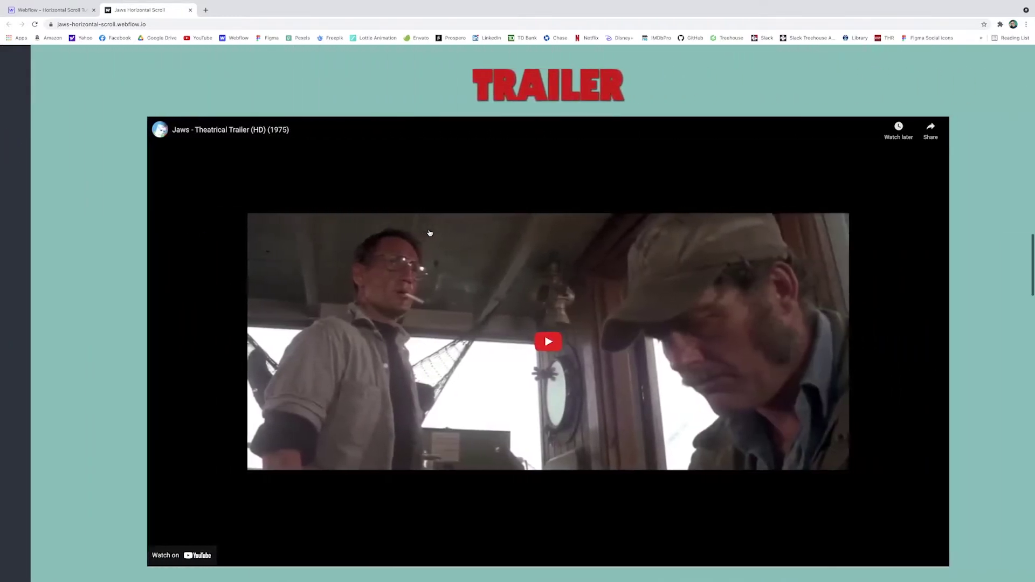
{"action": "scroll", "coordinate": [430, 233], "scroll_direction": "down", "scroll_amount": 6}
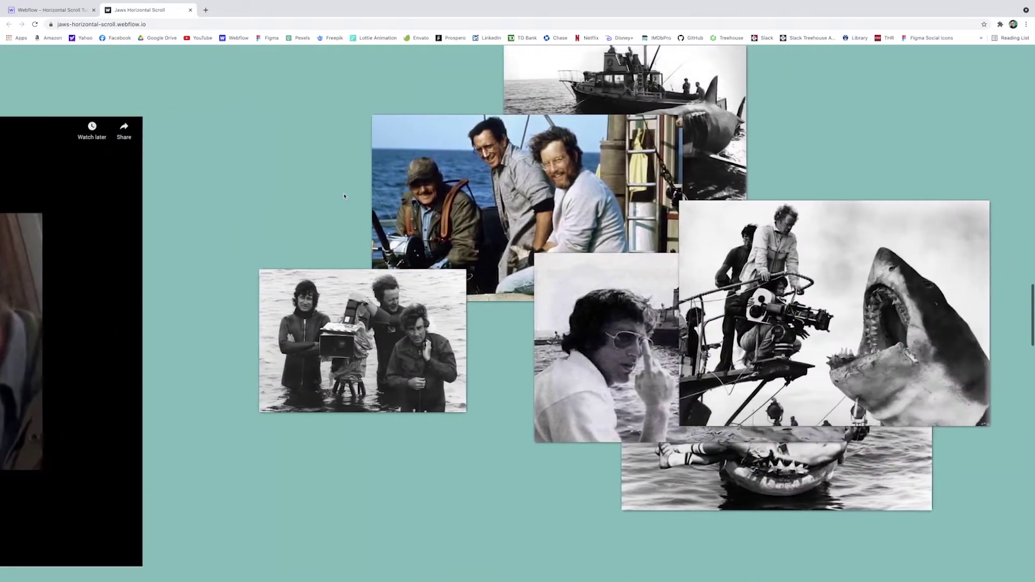
{"action": "scroll", "coordinate": [549, 216], "scroll_direction": "down", "scroll_amount": 6}
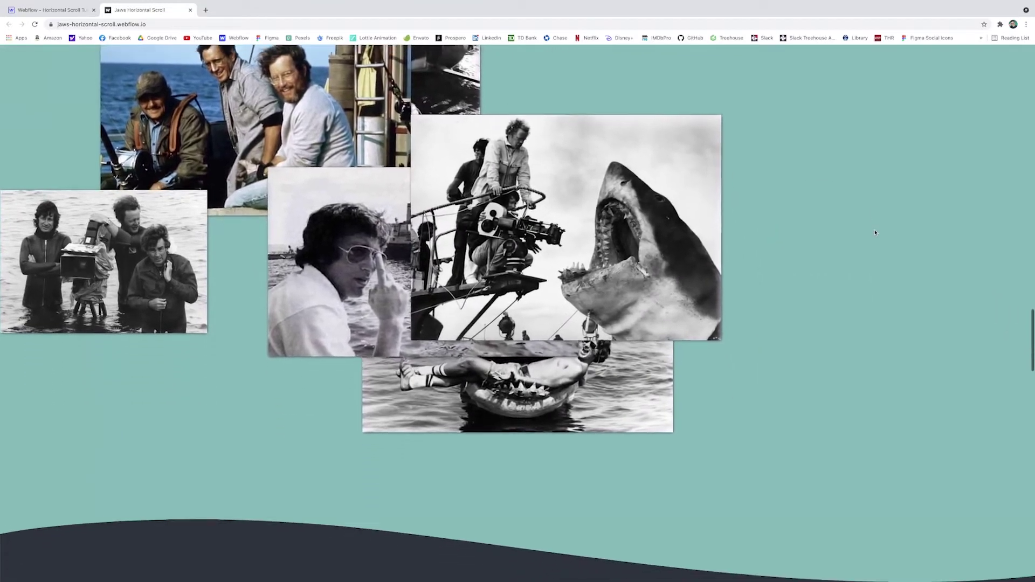
{"action": "scroll", "coordinate": [875, 233], "scroll_direction": "down", "scroll_amount": 5}
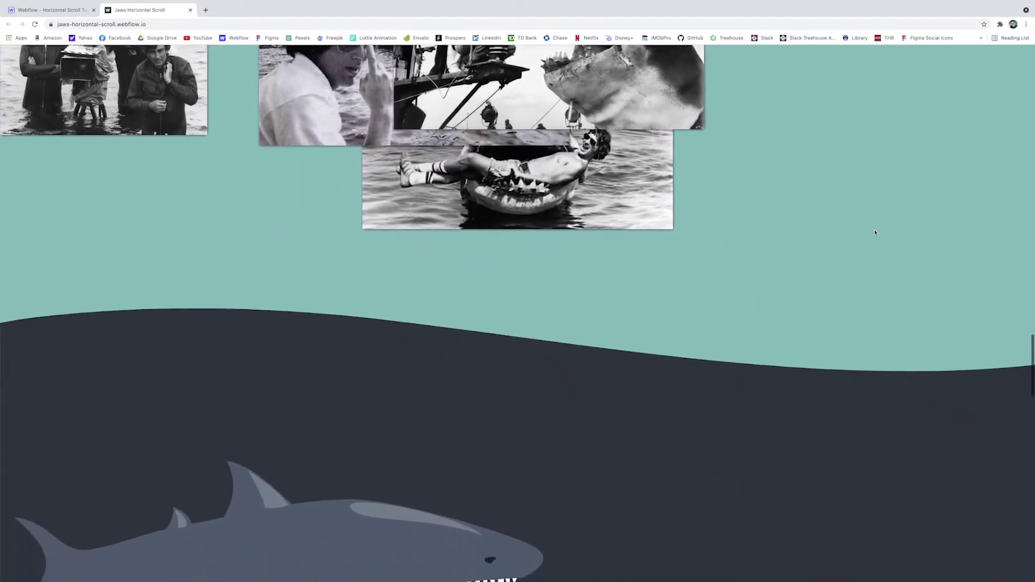
{"action": "scroll", "coordinate": [487, 152], "scroll_direction": "down", "scroll_amount": 5}
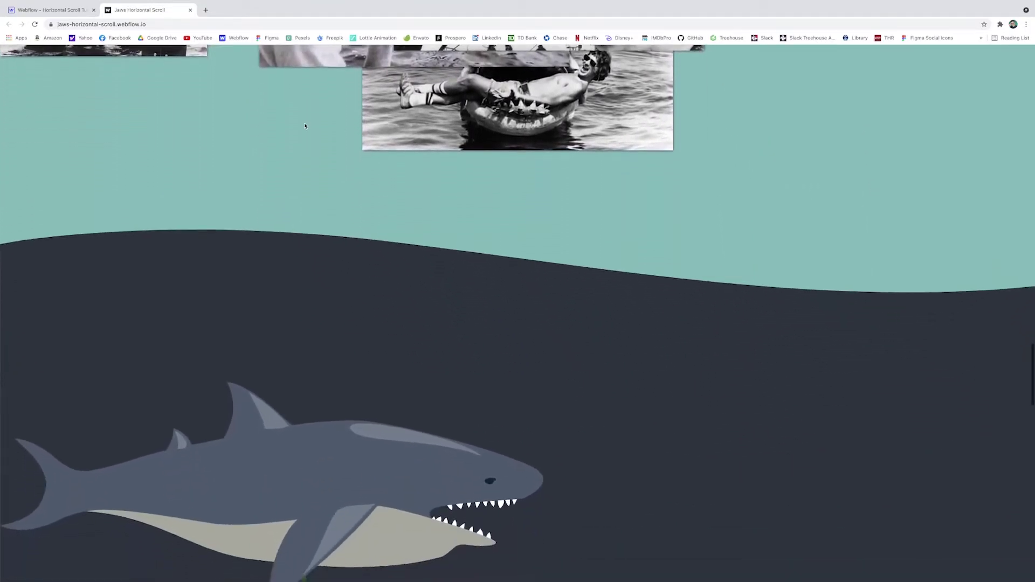
{"action": "scroll", "coordinate": [265, 112], "scroll_direction": "down", "scroll_amount": 5}
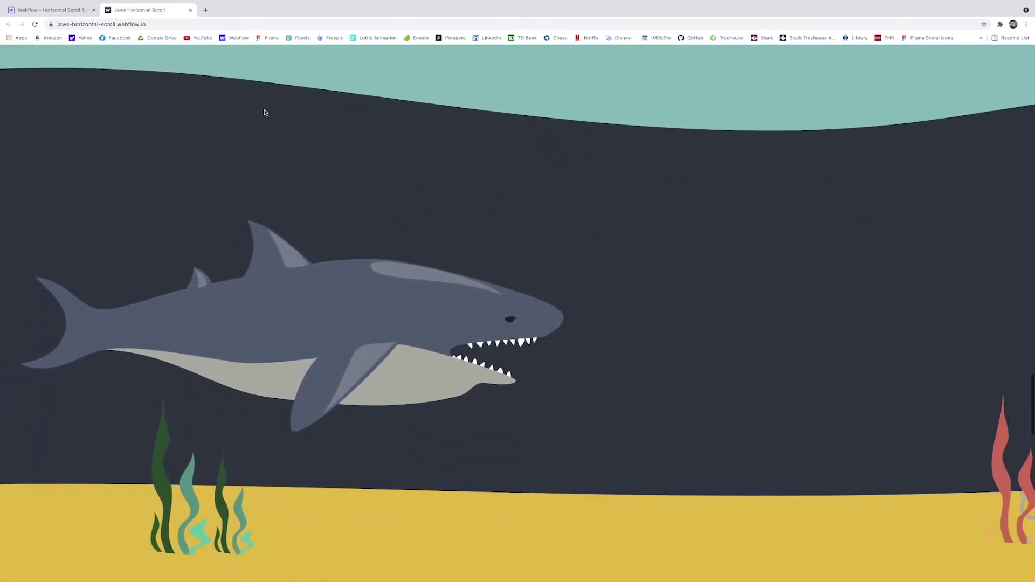
{"action": "scroll", "coordinate": [264, 112], "scroll_direction": "down", "scroll_amount": 5}
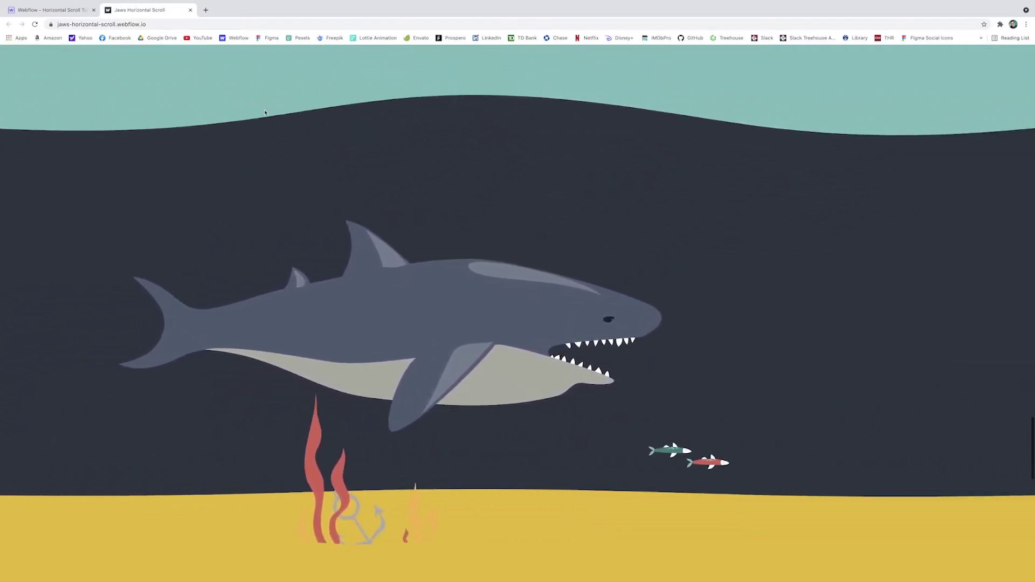
{"action": "scroll", "coordinate": [265, 112], "scroll_direction": "down", "scroll_amount": 5}
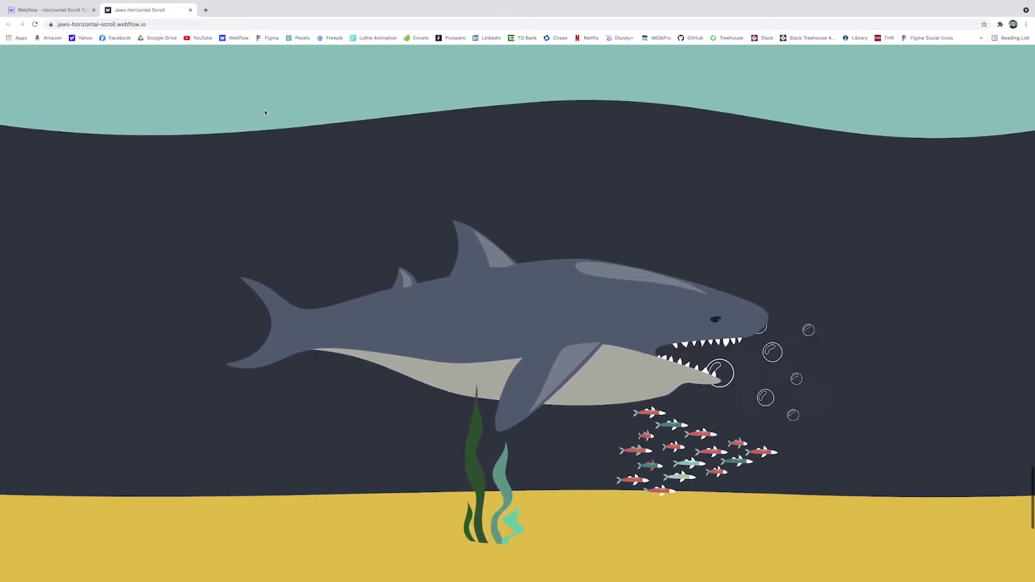
{"action": "scroll", "coordinate": [265, 112], "scroll_direction": "down", "scroll_amount": 5}
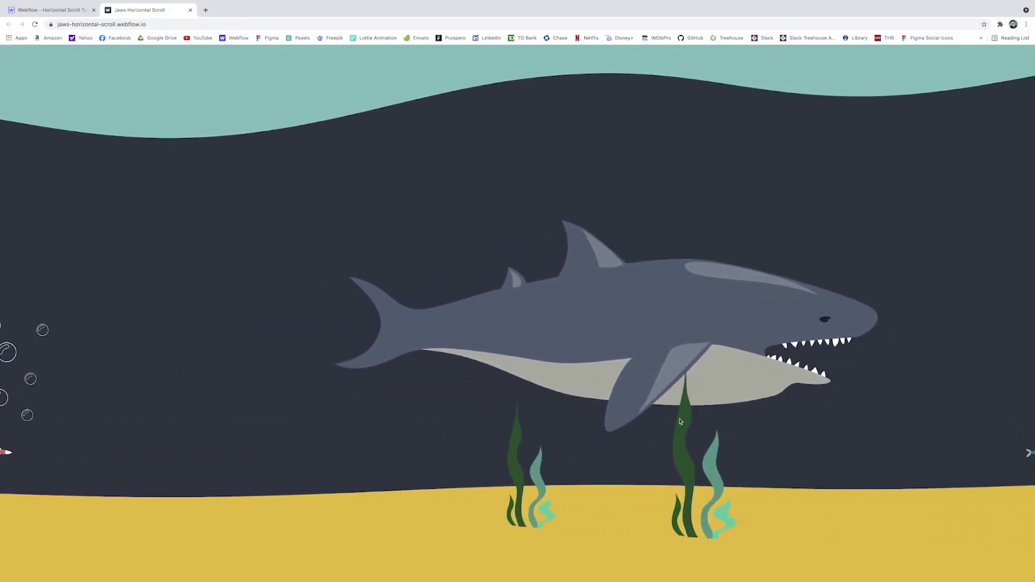
{"action": "scroll", "coordinate": [685, 418], "scroll_direction": "down", "scroll_amount": 1}
{"action": "scroll", "coordinate": [678, 398], "scroll_direction": "up", "scroll_amount": 5}
{"action": "scroll", "coordinate": [678, 398], "scroll_direction": "up", "scroll_amount": 10}
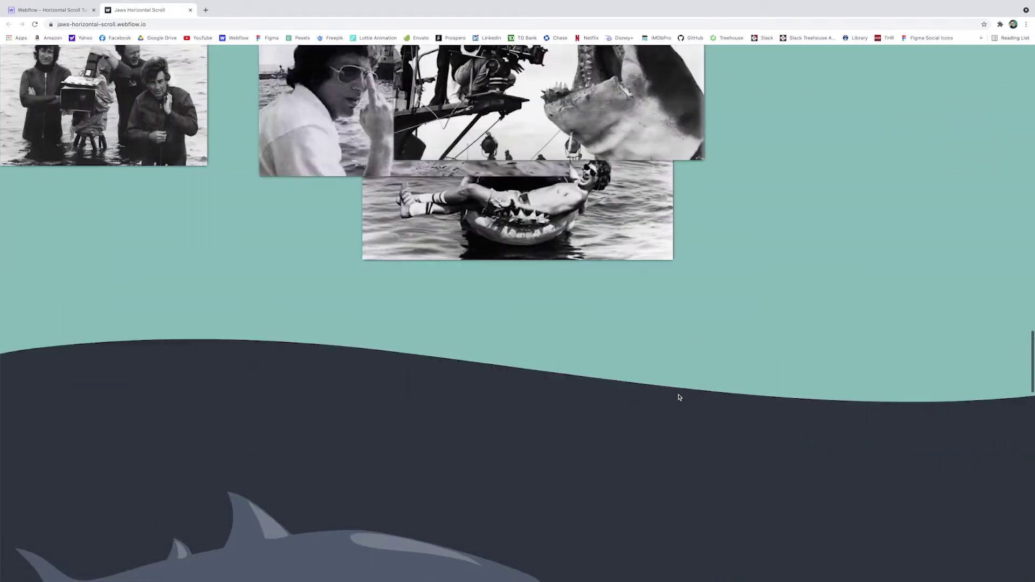
{"action": "scroll", "coordinate": [679, 397], "scroll_direction": "up", "scroll_amount": 10}
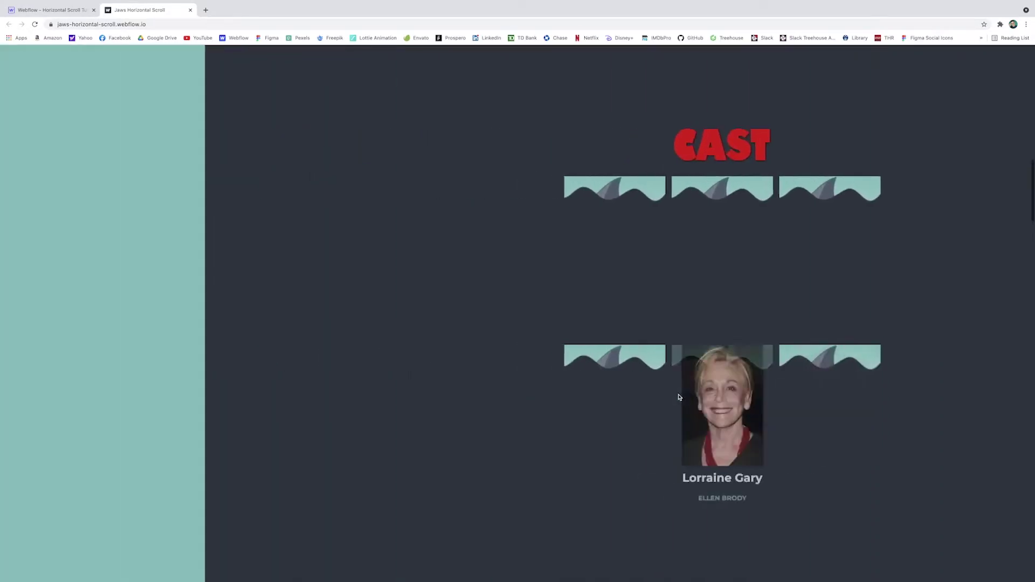
{"action": "scroll", "coordinate": [679, 397], "scroll_direction": "up", "scroll_amount": 15}
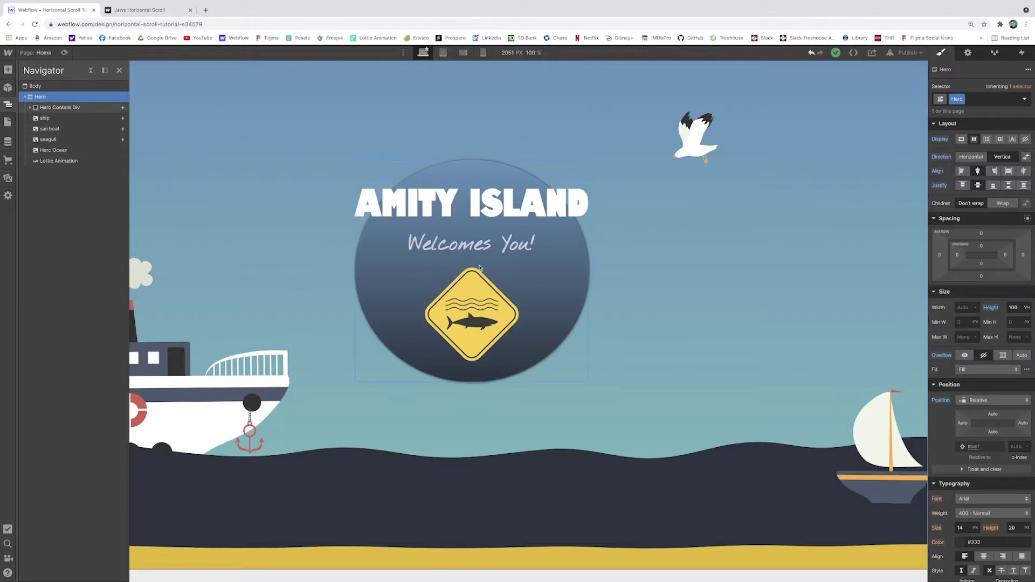
{"action": "left_click", "coordinate": [25, 96]}
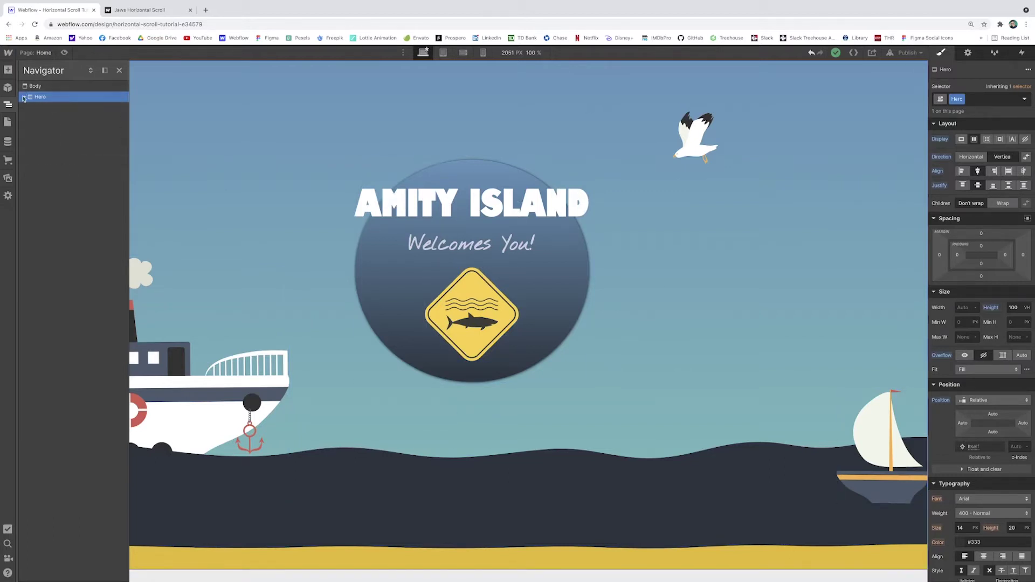
{"action": "left_click", "coordinate": [50, 88]}
{"action": "key", "text": "ctrl+e"}
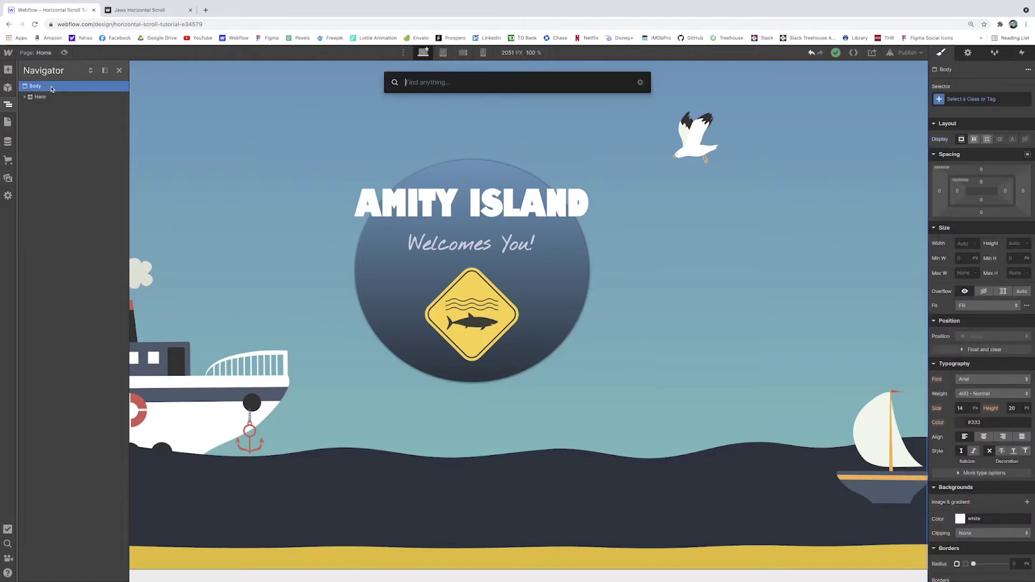
{"action": "type", "text": "swe"}
{"action": "key", "text": "BackSpace"}
{"action": "key", "text": "BackSpace"}
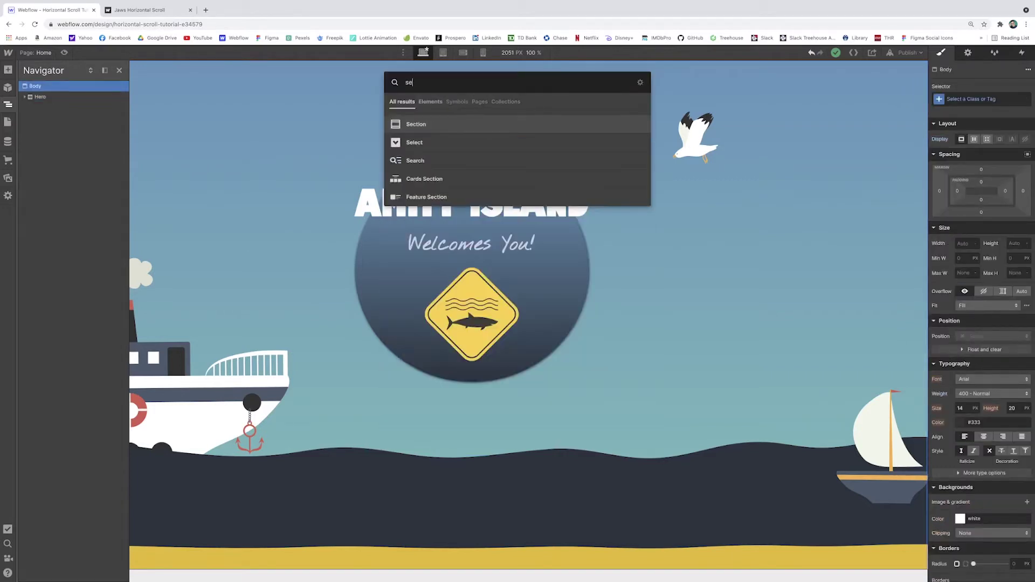
{"action": "type", "text": "ec"}
{"action": "key", "text": "Return"}
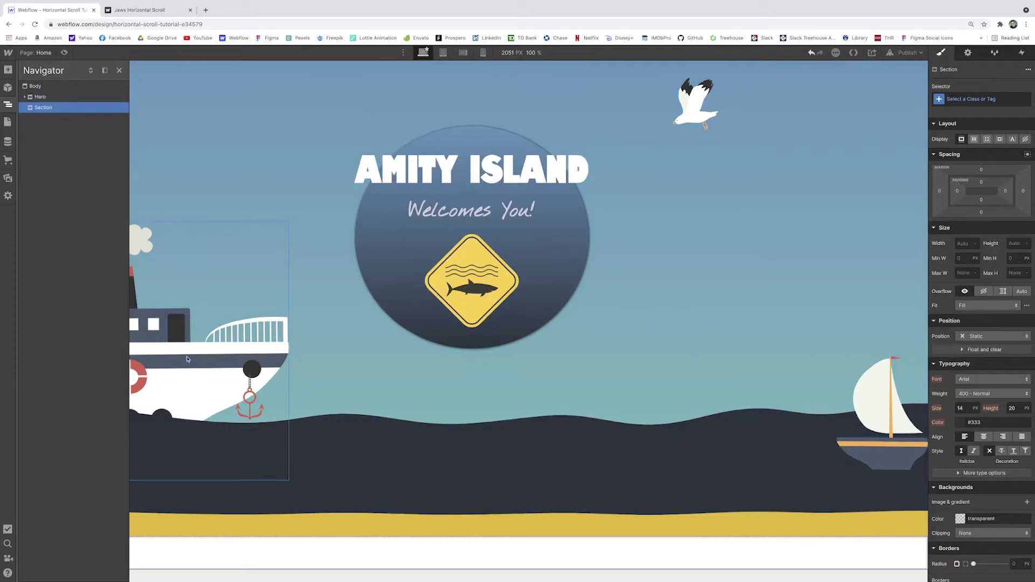
{"action": "left_click", "coordinate": [284, 555]}
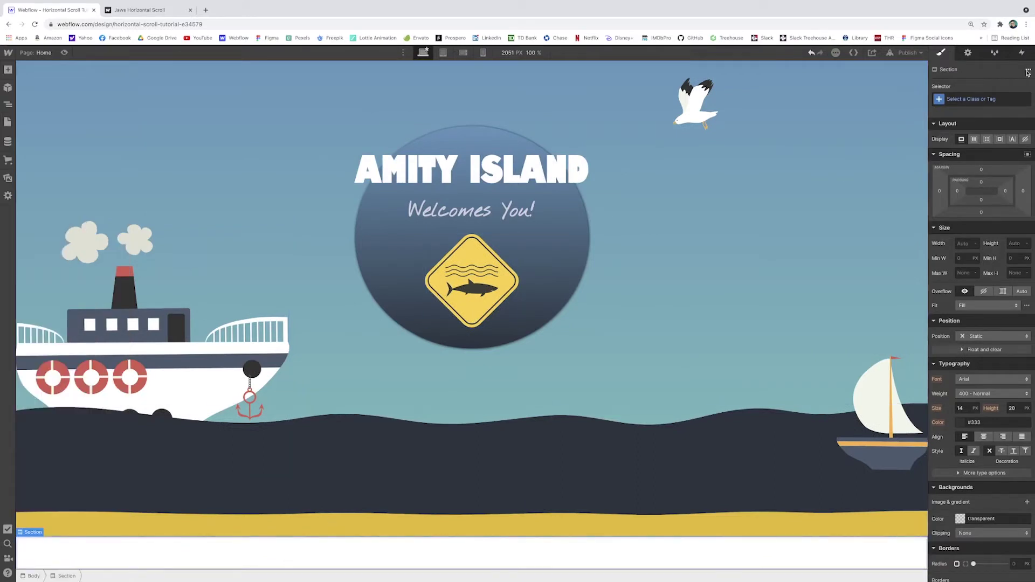
{"action": "left_click", "coordinate": [986, 101]}
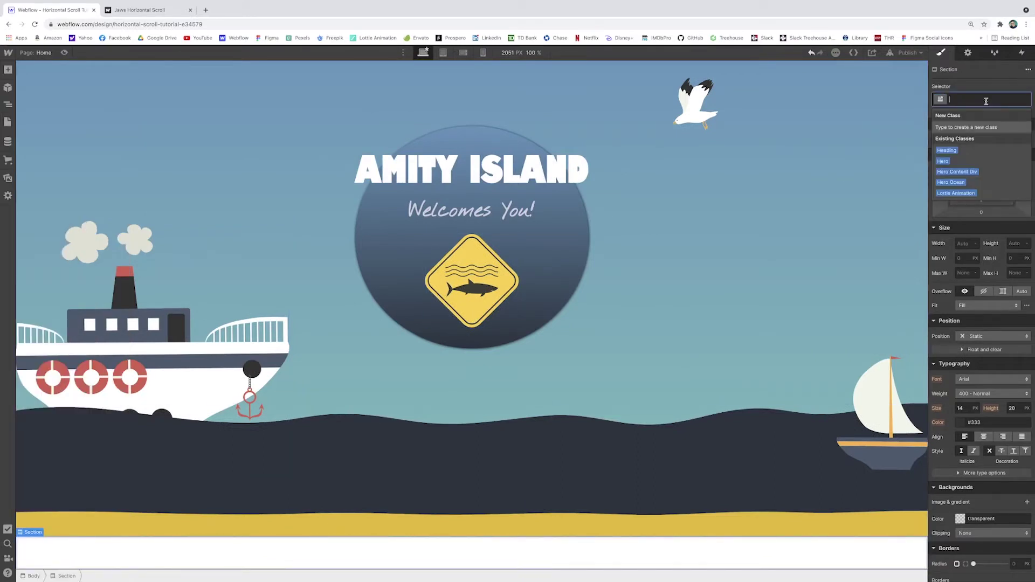
{"action": "type", "text": "Content Track"}
{"action": "key", "text": "Return"}
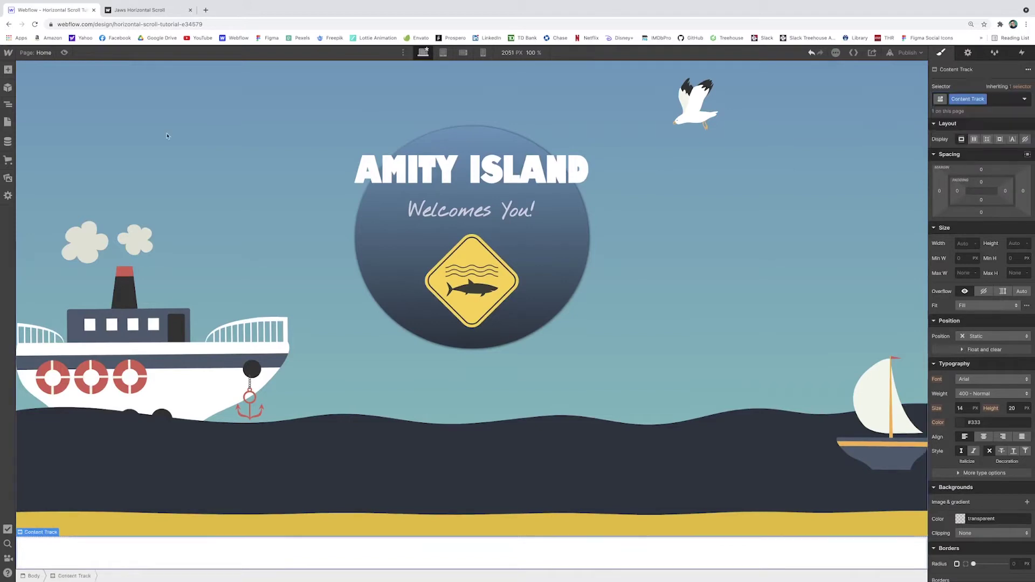
{"action": "left_click", "coordinate": [139, 10]}
{"action": "scroll", "coordinate": [373, 250], "scroll_direction": "down", "scroll_amount": 8}
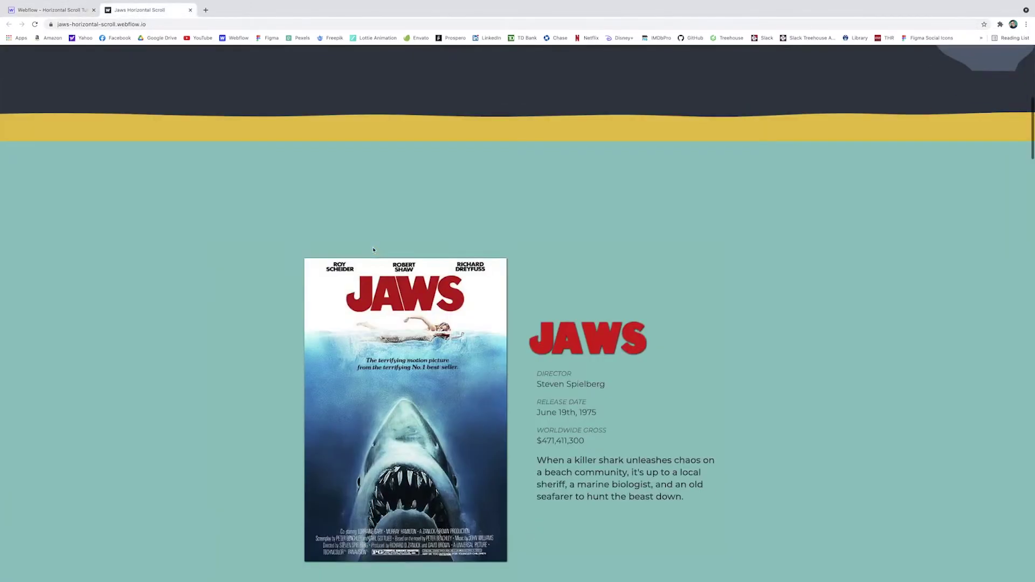
{"action": "scroll", "coordinate": [603, 272], "scroll_direction": "down", "scroll_amount": 10}
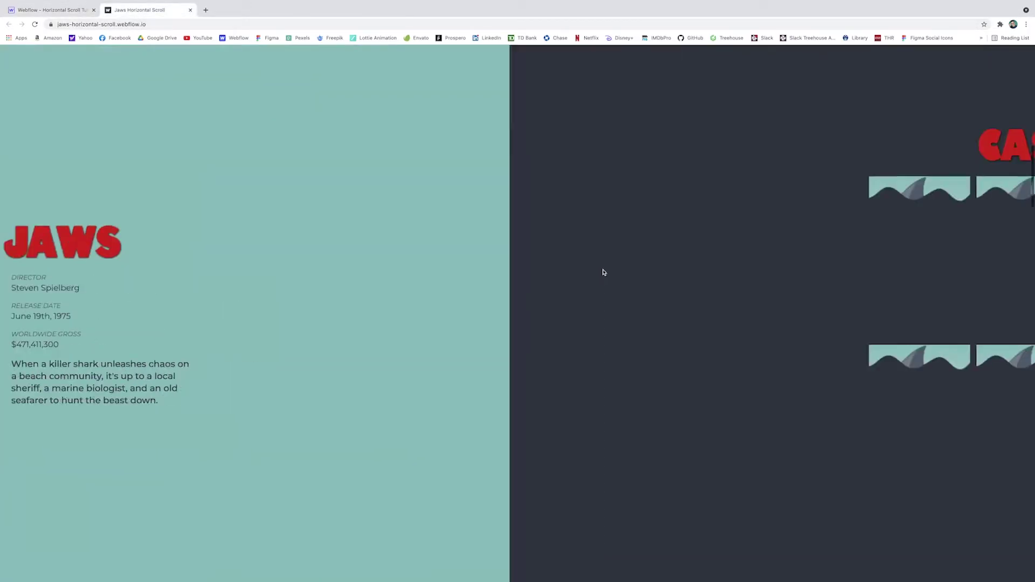
{"action": "scroll", "coordinate": [603, 272], "scroll_direction": "down", "scroll_amount": 15}
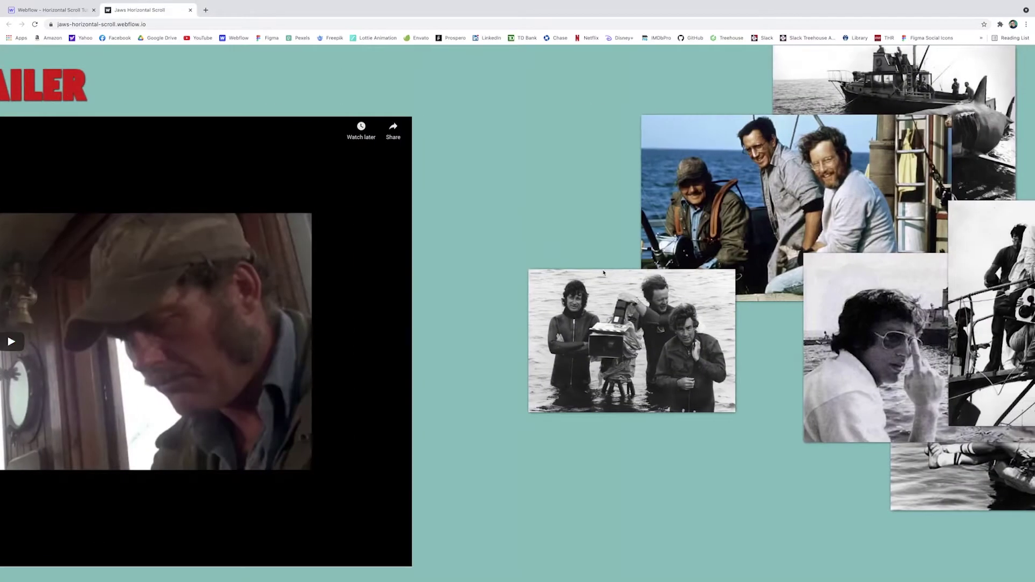
{"action": "scroll", "coordinate": [603, 273], "scroll_direction": "down", "scroll_amount": 5}
{"action": "scroll", "coordinate": [603, 272], "scroll_direction": "up", "scroll_amount": 2}
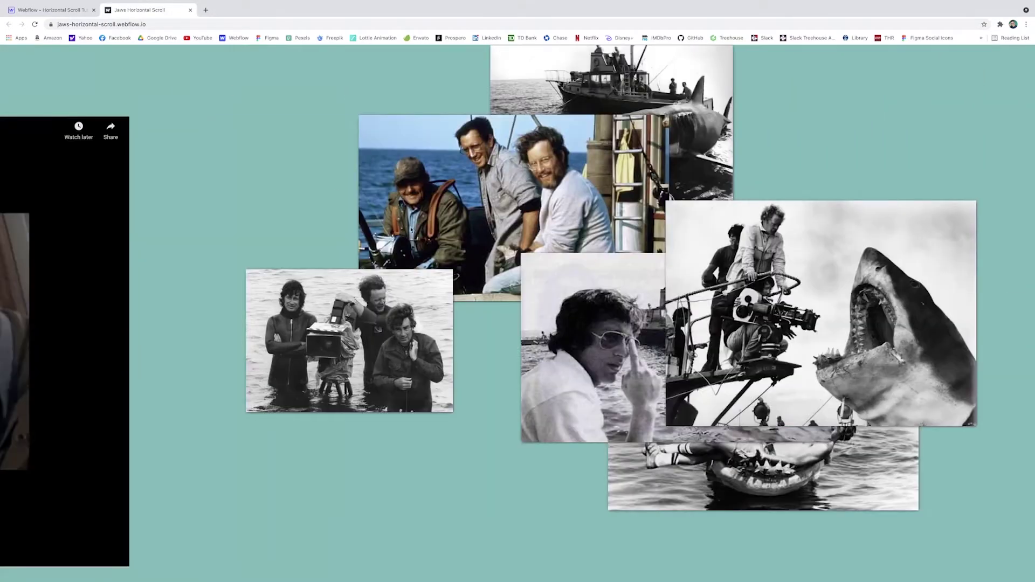
- Set the Content Track's height to 400vw on the Amity Island page
{"action": "left_click", "coordinate": [67, 10]}
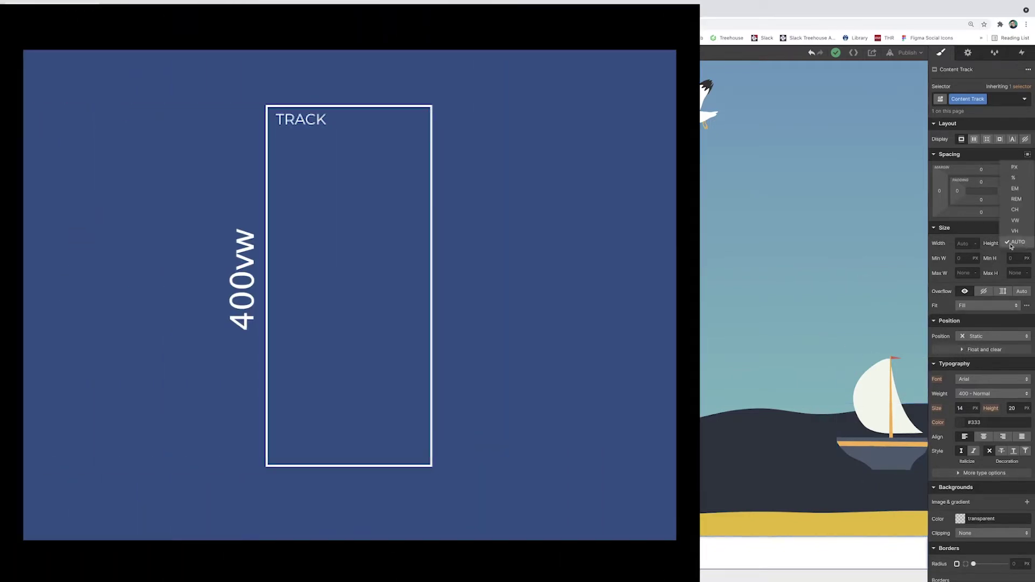
{"action": "left_click", "coordinate": [1010, 244]}
{"action": "type", "text": "400vw"}
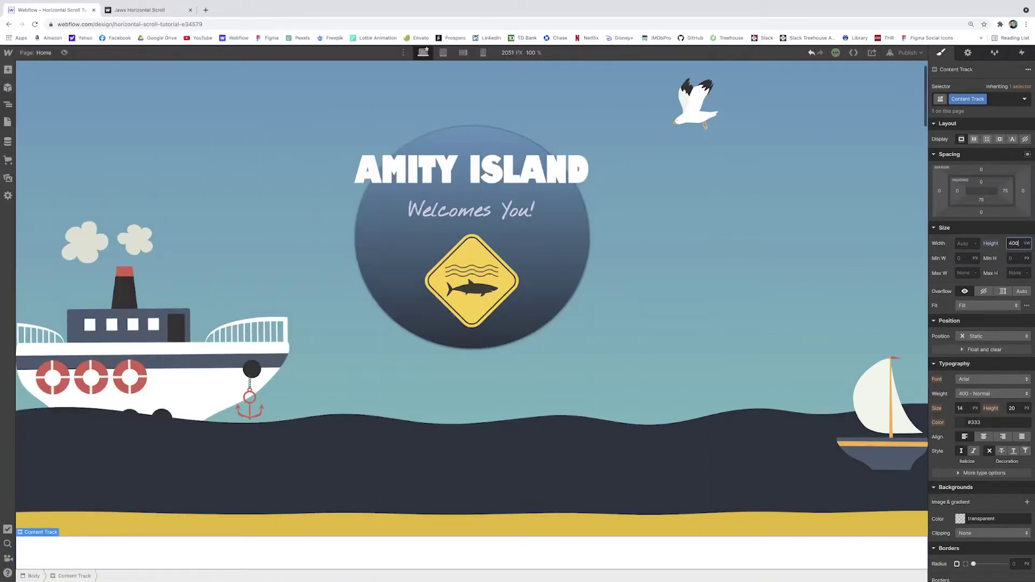
{"action": "scroll", "coordinate": [689, 296], "scroll_direction": "down", "scroll_amount": 9}
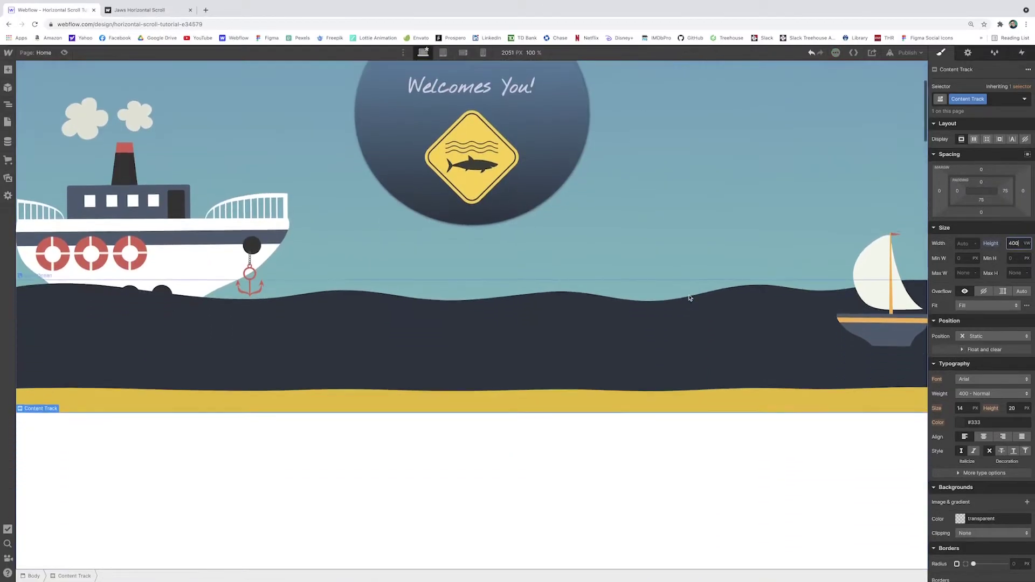
{"action": "scroll", "coordinate": [688, 298], "scroll_direction": "down", "scroll_amount": 10}
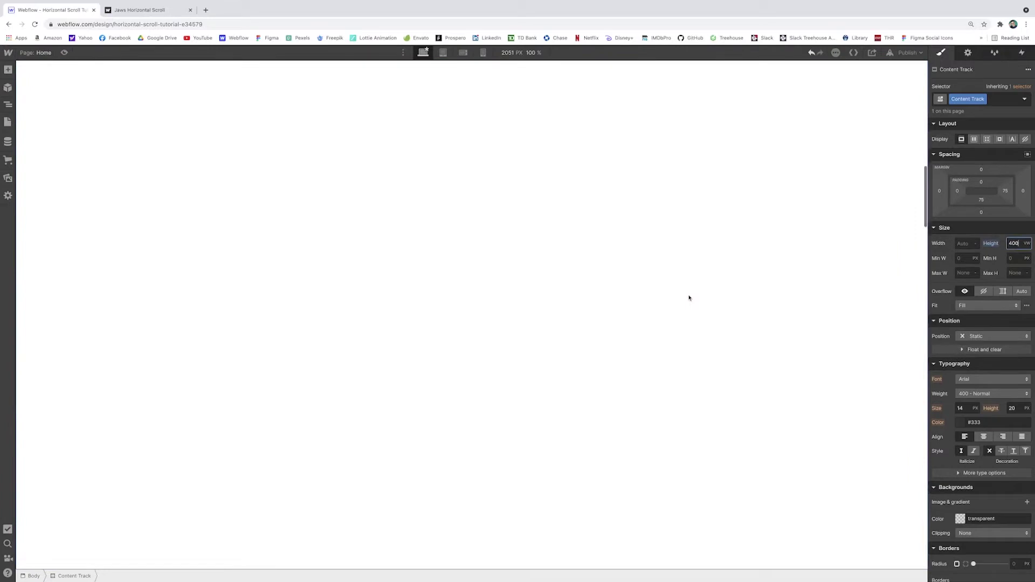
{"action": "scroll", "coordinate": [689, 297], "scroll_direction": "down", "scroll_amount": 15}
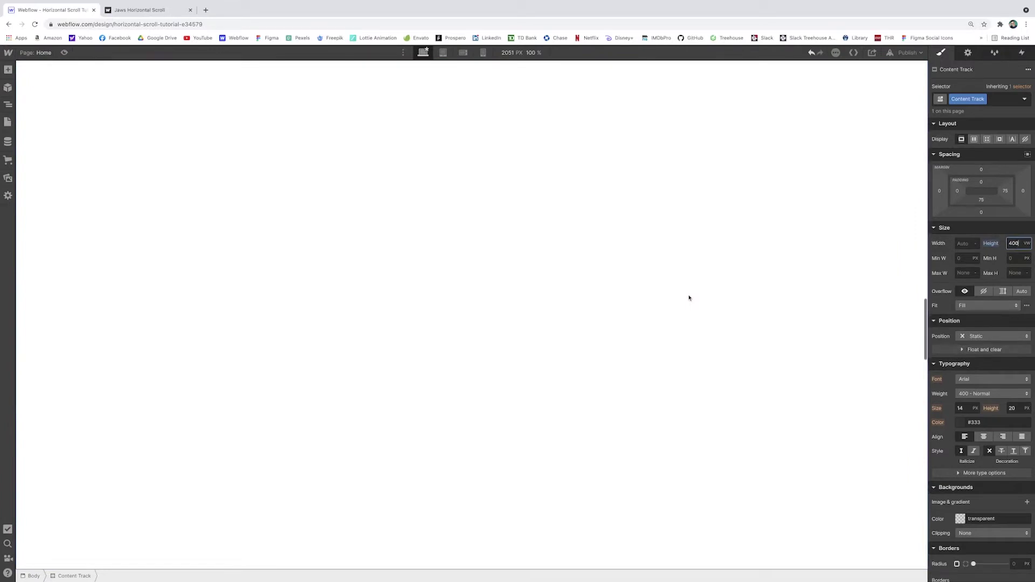
{"action": "scroll", "coordinate": [689, 298], "scroll_direction": "up", "scroll_amount": 14}
{"action": "scroll", "coordinate": [689, 298], "scroll_direction": "up", "scroll_amount": 9}
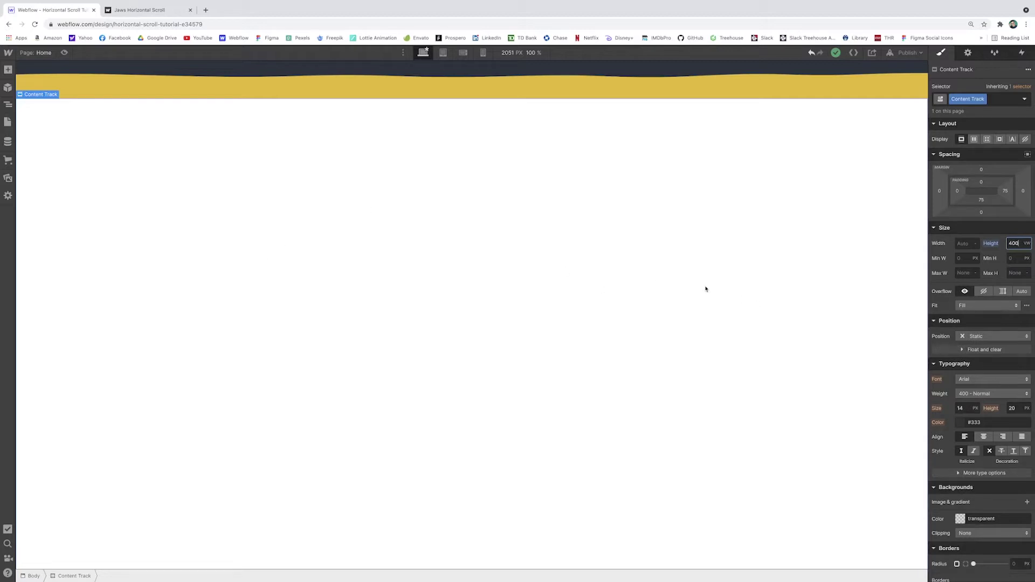
- Add a new Div Block inside the Content Track using Quick Find
{"action": "left_click", "coordinate": [7, 104]}
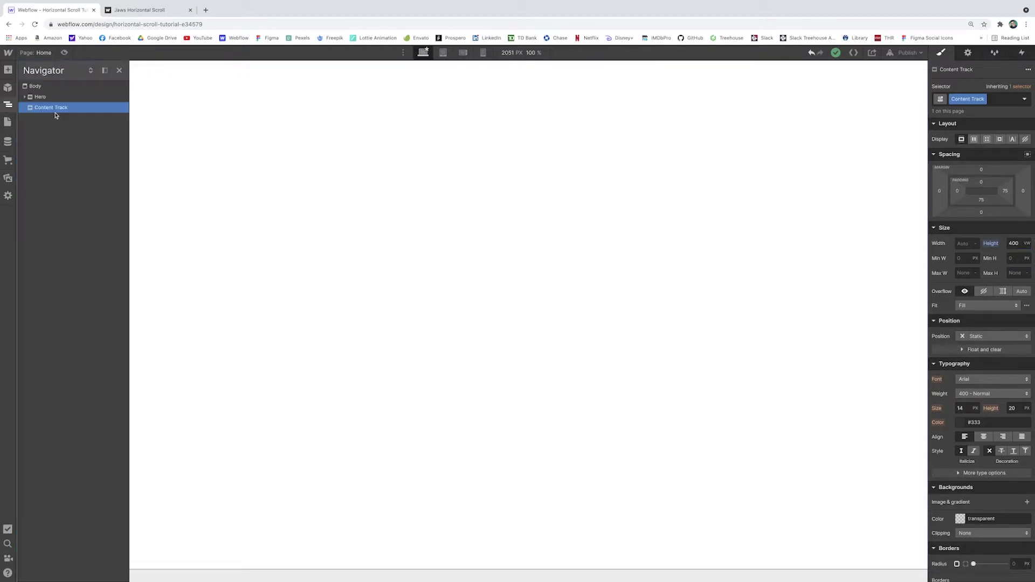
{"action": "key", "text": "super+e"}
{"action": "type", "text": "div"}
{"action": "key", "text": "Return"}
{"action": "left_click", "coordinate": [974, 101]}
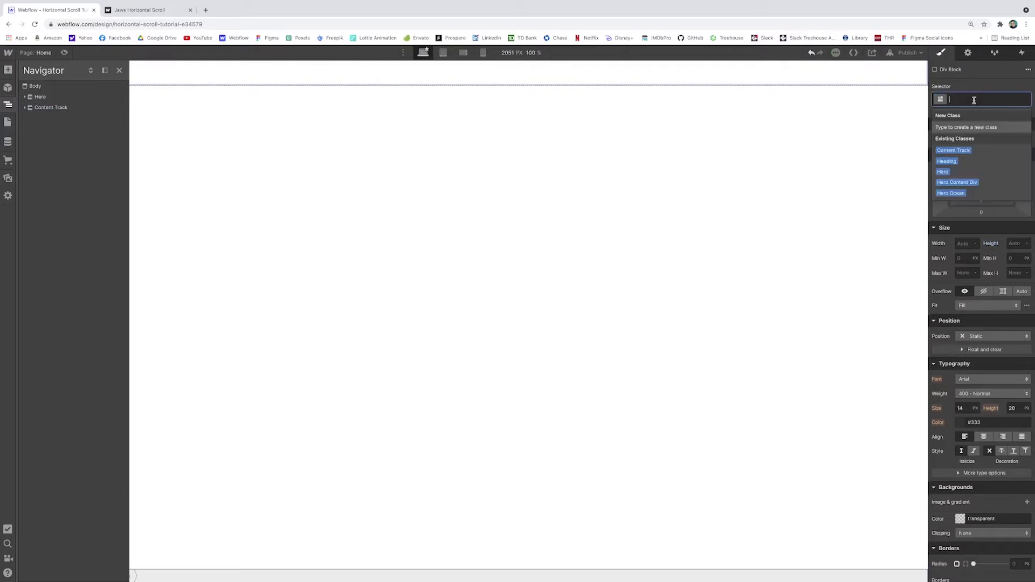
- Give the new div the class 'Content Camera' and size it 100vw by 100vh
{"action": "type", "text": "Content Came"}
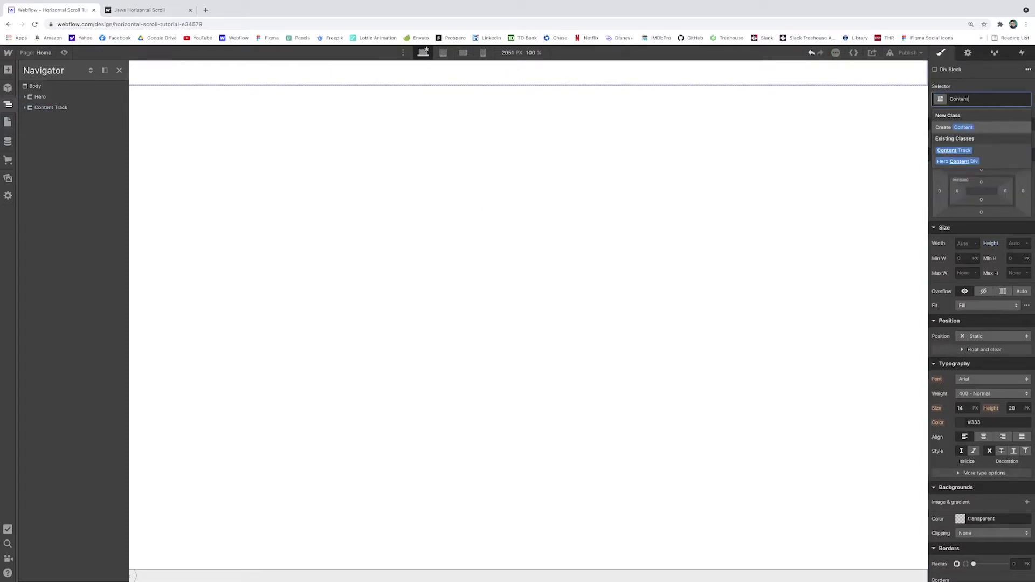
{"action": "type", "text": "ra"}
{"action": "key", "text": "Return"}
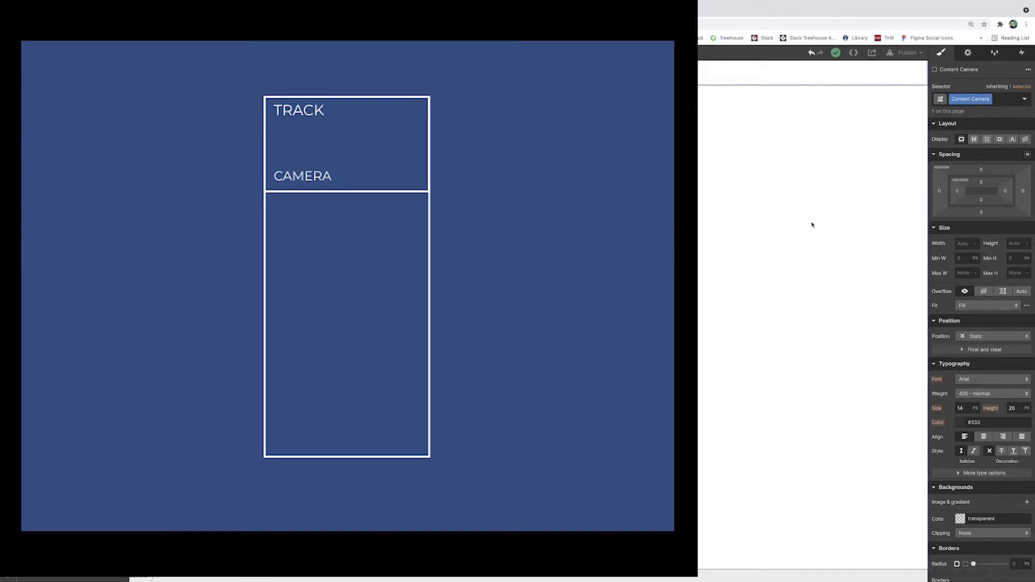
{"action": "left_click", "coordinate": [963, 244]}
{"action": "type", "text": "100v"}
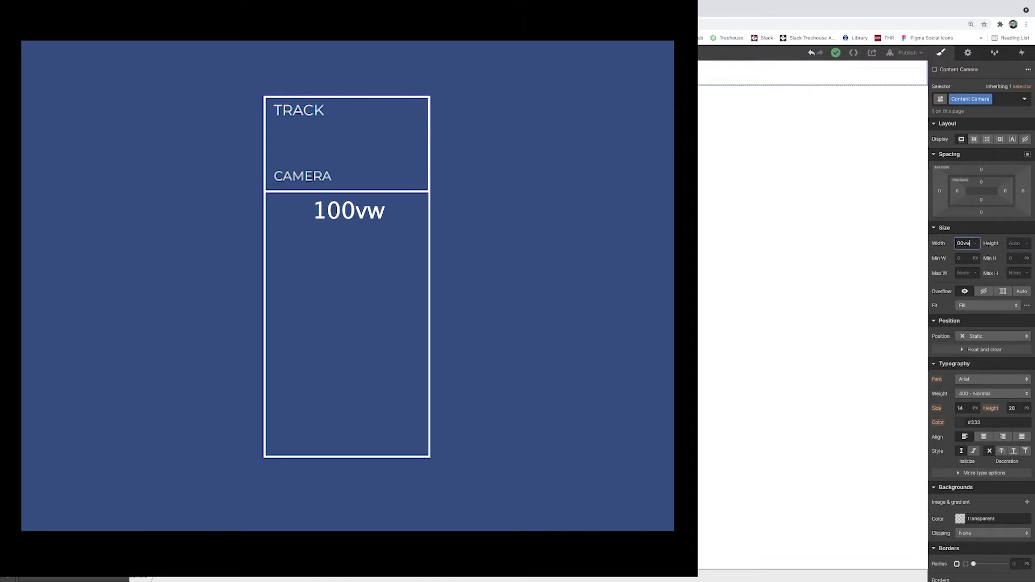
{"action": "key", "text": "Tab"}
{"action": "type", "text": "100"}
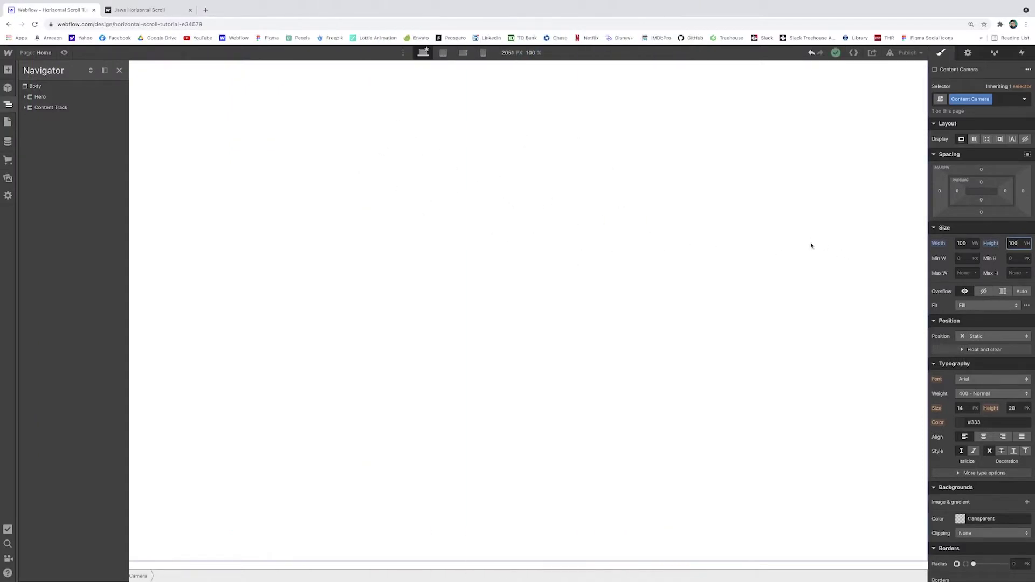
- Make Content Camera sticky with a top offset of 0
{"action": "left_click", "coordinate": [1002, 340]}
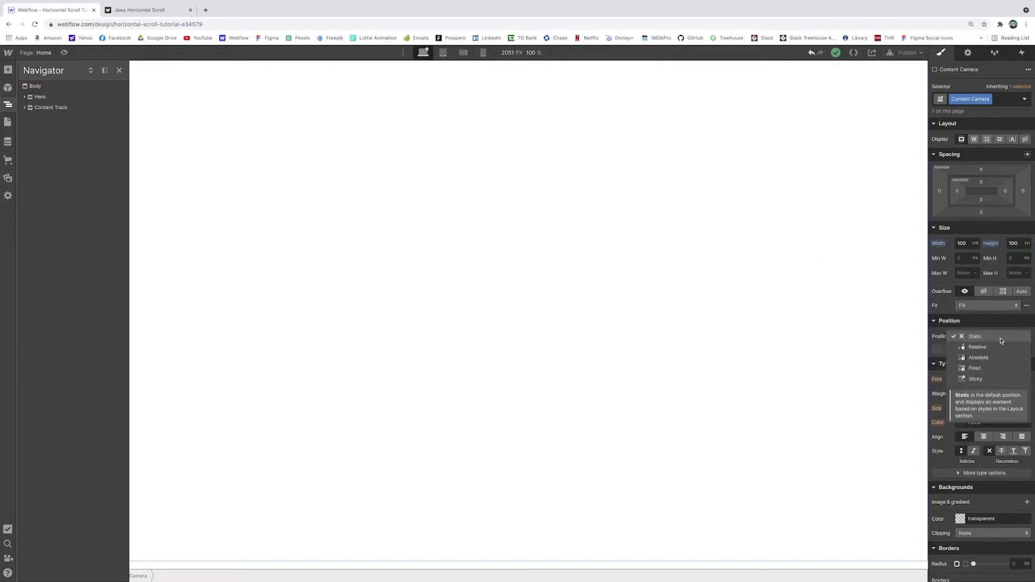
{"action": "left_click", "coordinate": [1004, 380]}
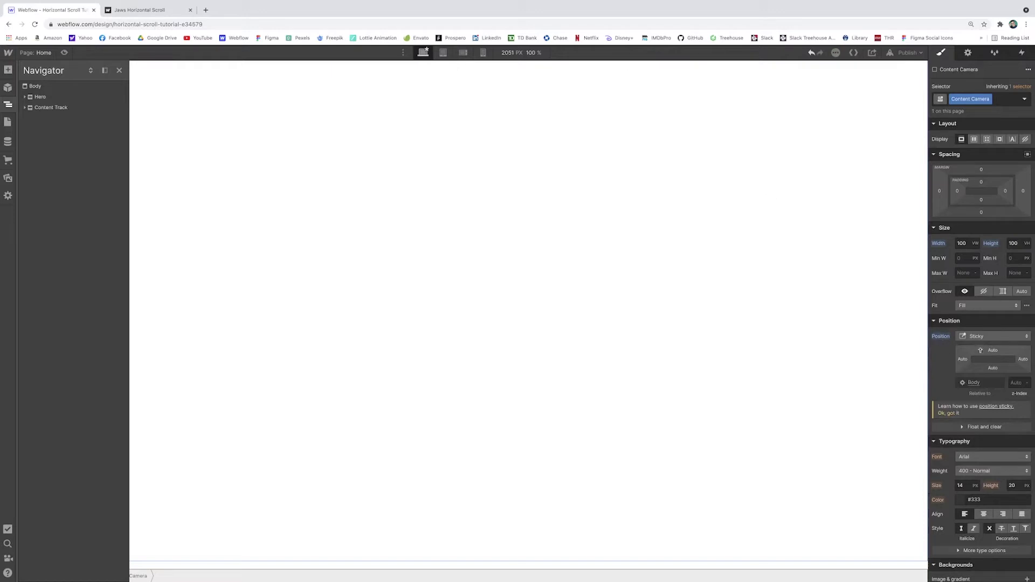
{"action": "left_click", "coordinate": [993, 350]}
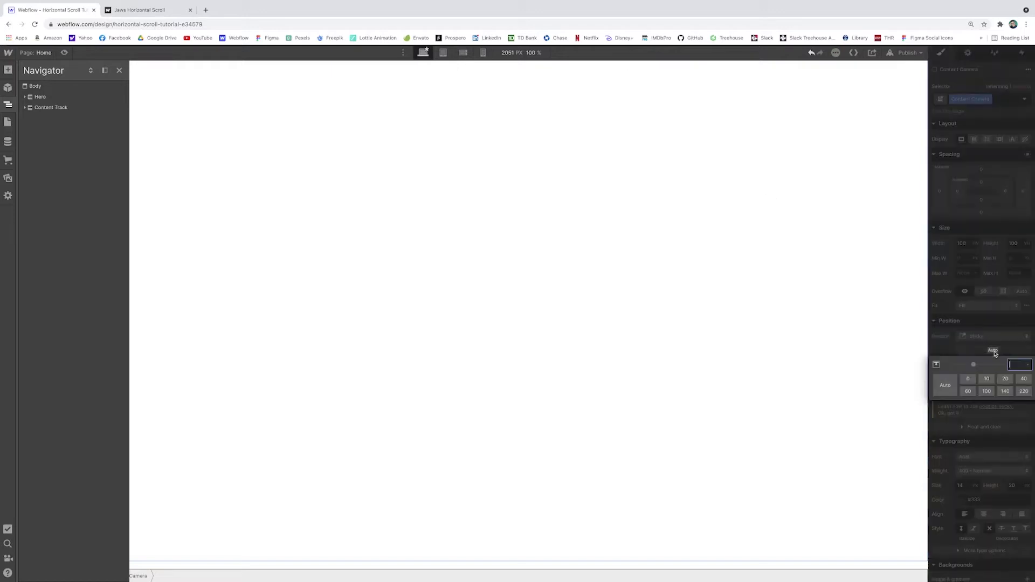
{"action": "left_click", "coordinate": [968, 381]}
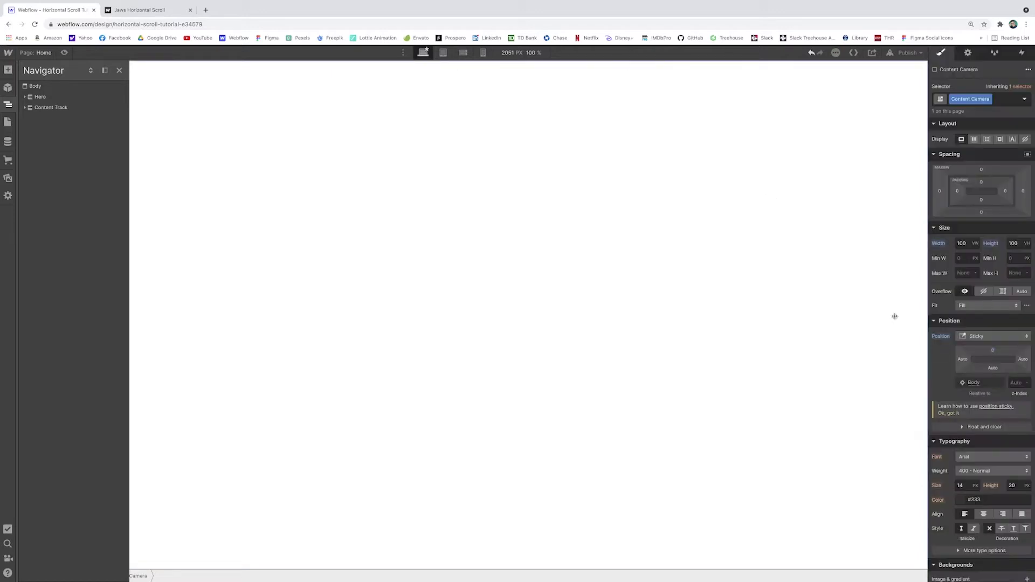
{"action": "scroll", "coordinate": [606, 149], "scroll_direction": "up", "scroll_amount": 5}
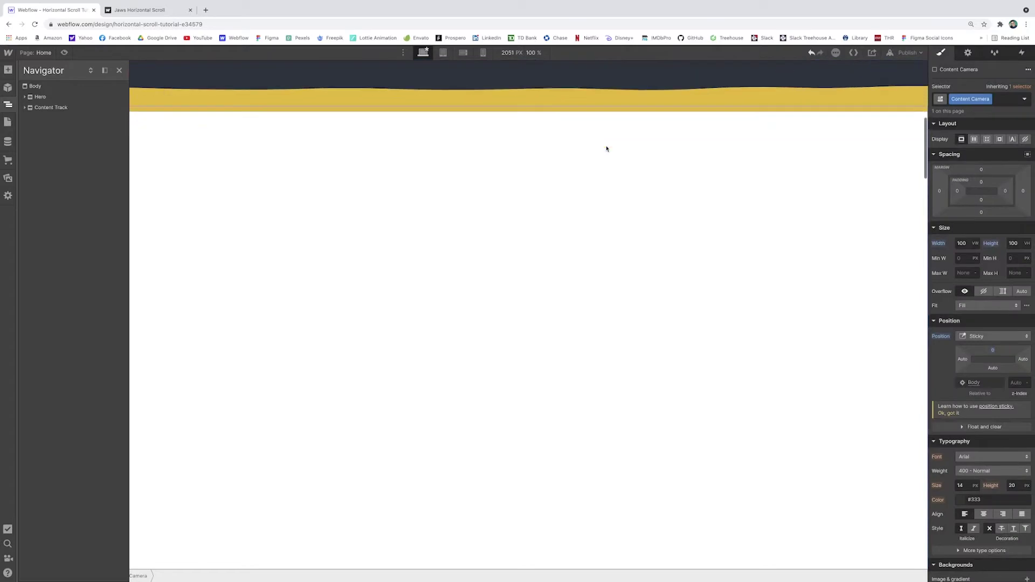
{"action": "scroll", "coordinate": [605, 148], "scroll_direction": "down", "scroll_amount": 2}
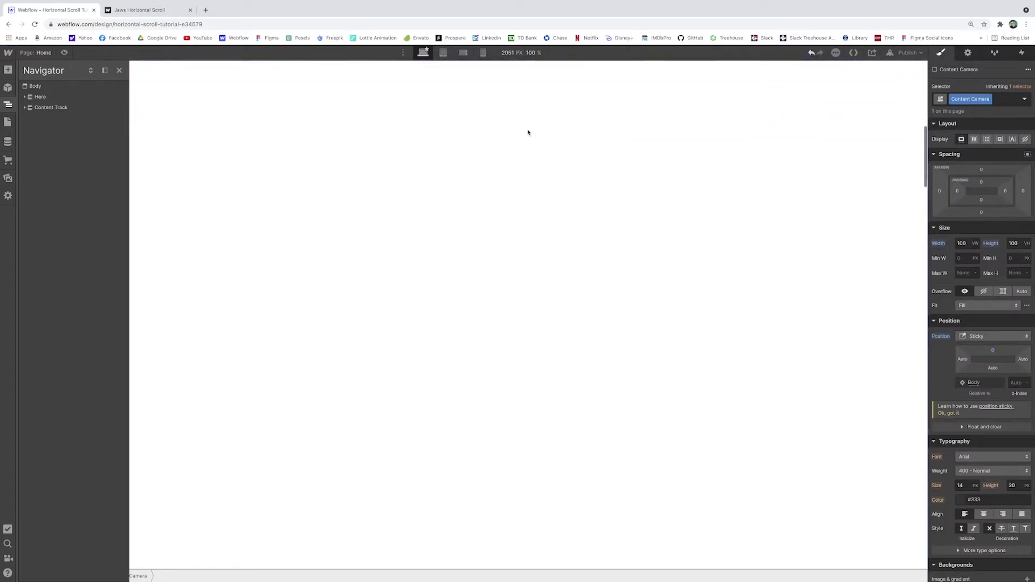
{"action": "scroll", "coordinate": [531, 127], "scroll_direction": "down", "scroll_amount": 5}
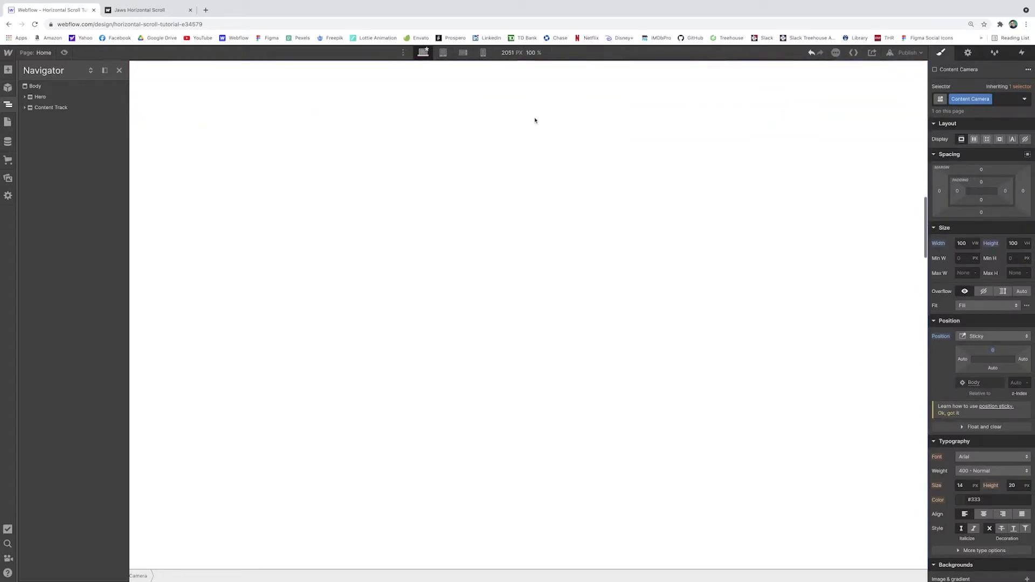
{"action": "left_click", "coordinate": [24, 108]}
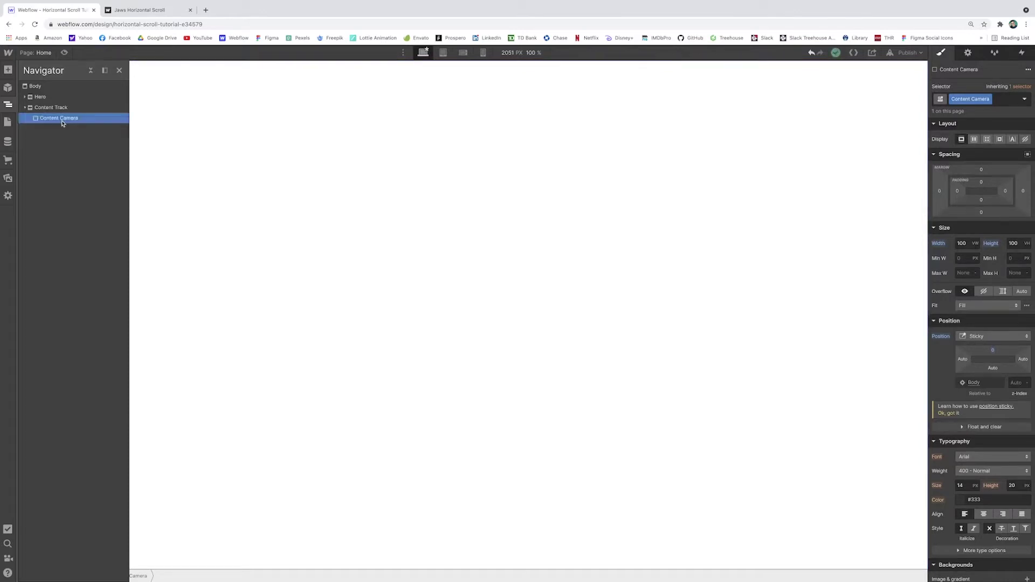
- Add a Div Block inside Content Camera with the class 'Content Frame'
{"action": "key", "text": "super+e"}
{"action": "type", "text": "div"}
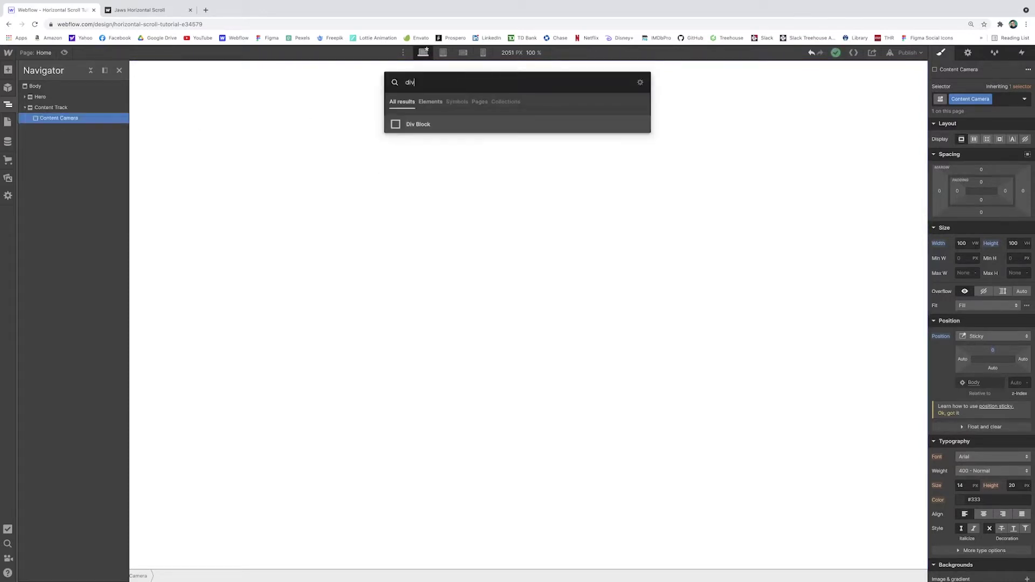
{"action": "left_click", "coordinate": [516, 125]}
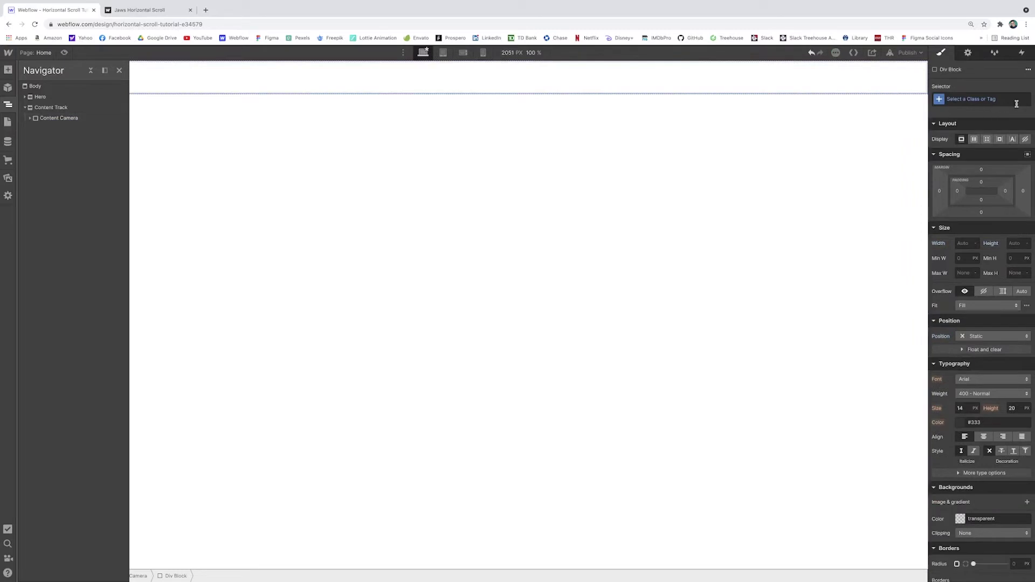
{"action": "key", "text": "super+Return"}
{"action": "type", "text": "Content F"}
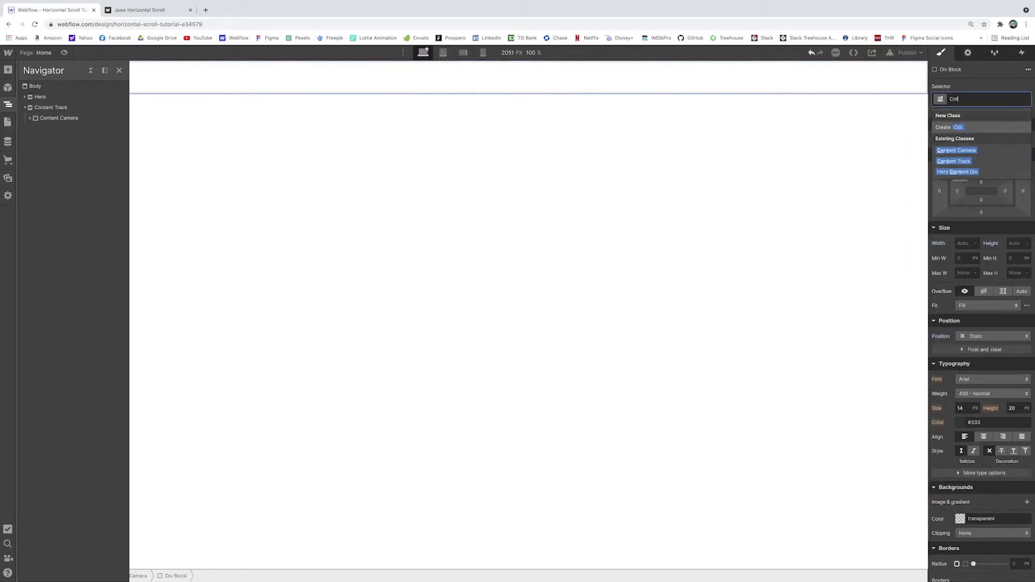
{"action": "type", "text": "rame"}
{"action": "key", "text": "Return"}
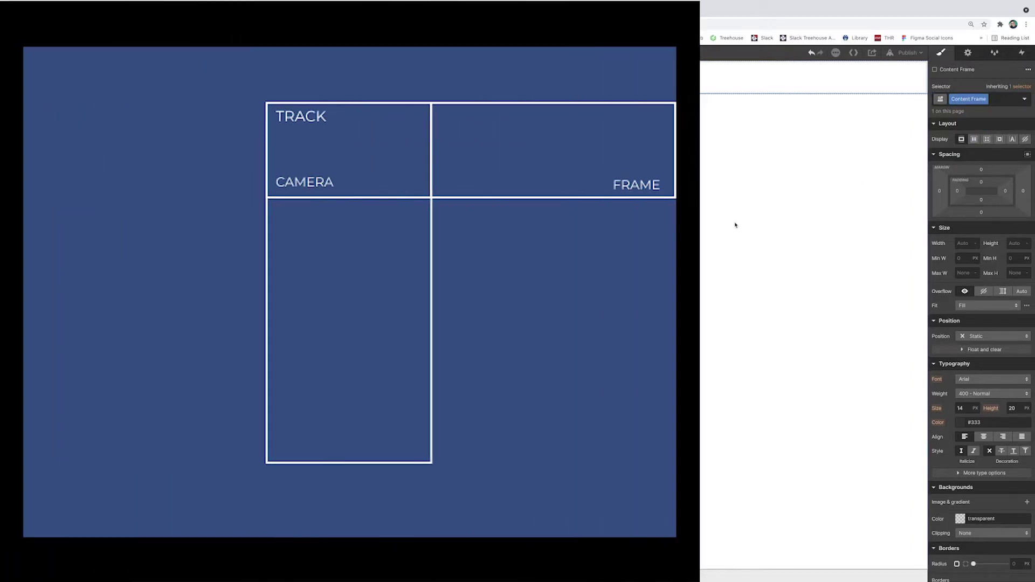
- Set the Content Frame's height to 100%
{"action": "scroll", "coordinate": [731, 229], "scroll_direction": "down", "scroll_amount": 10}
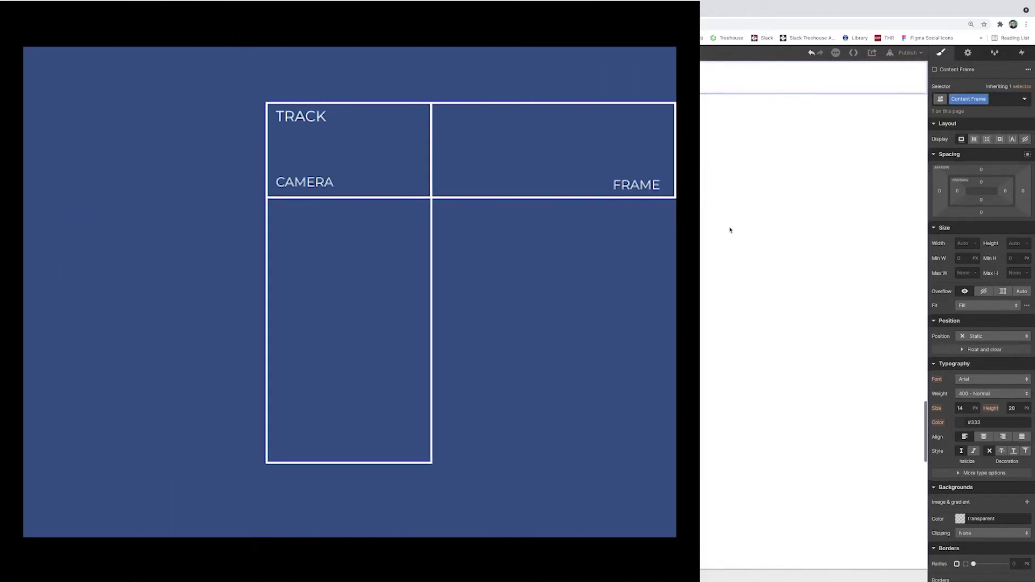
{"action": "scroll", "coordinate": [733, 228], "scroll_direction": "up", "scroll_amount": 10}
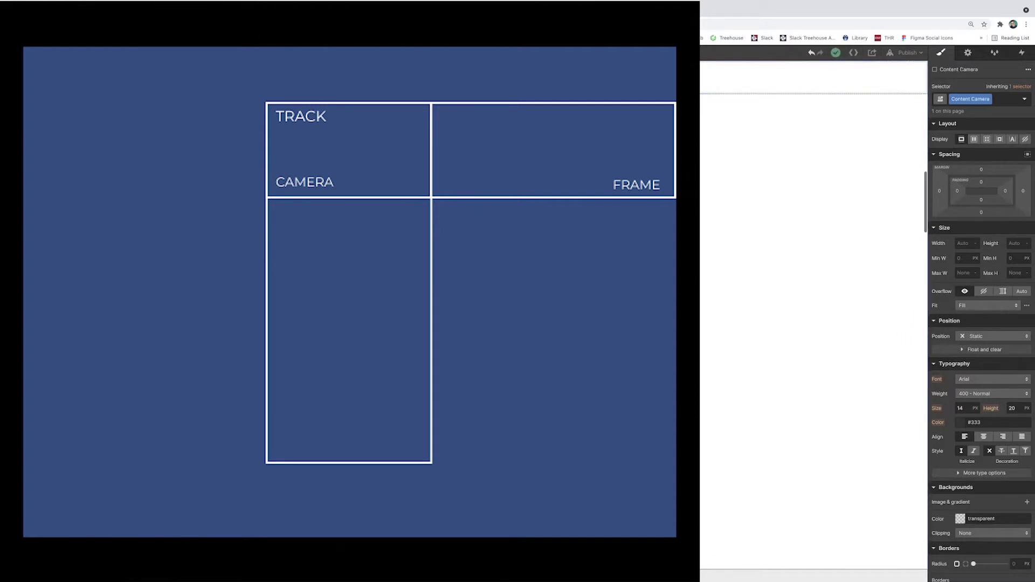
{"action": "left_click", "coordinate": [732, 228]}
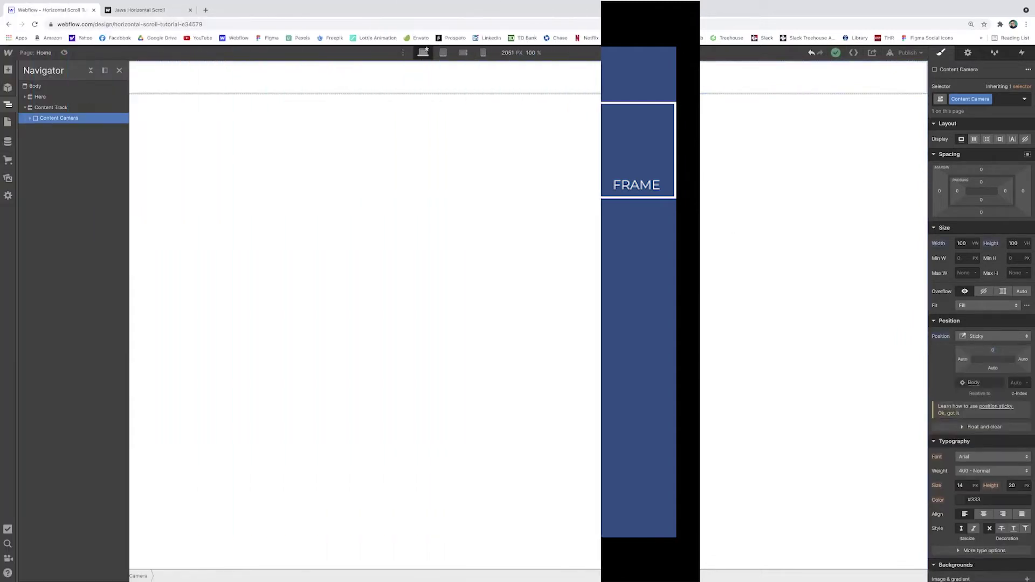
{"action": "left_click", "coordinate": [722, 210]}
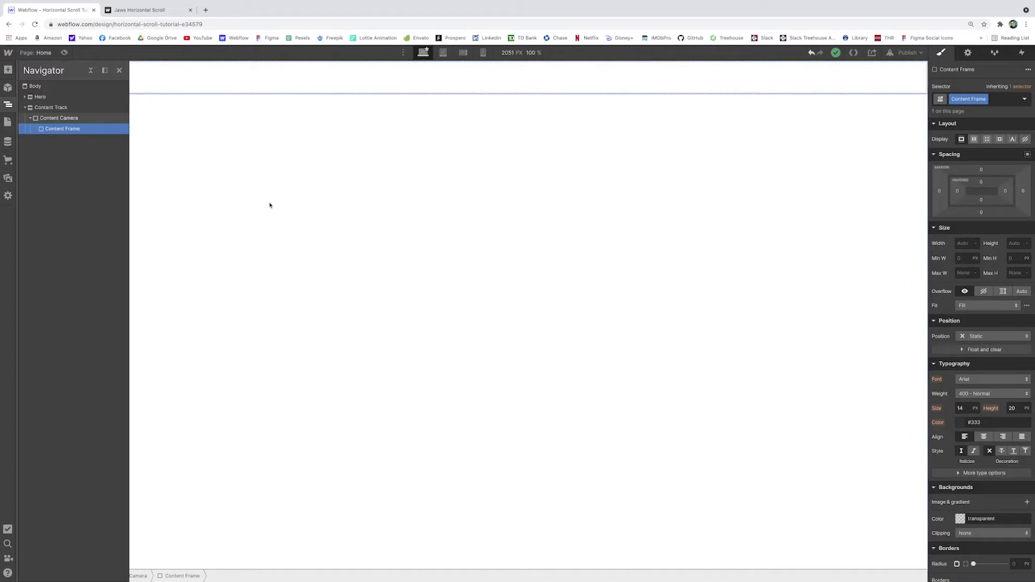
{"action": "left_click", "coordinate": [61, 107]}
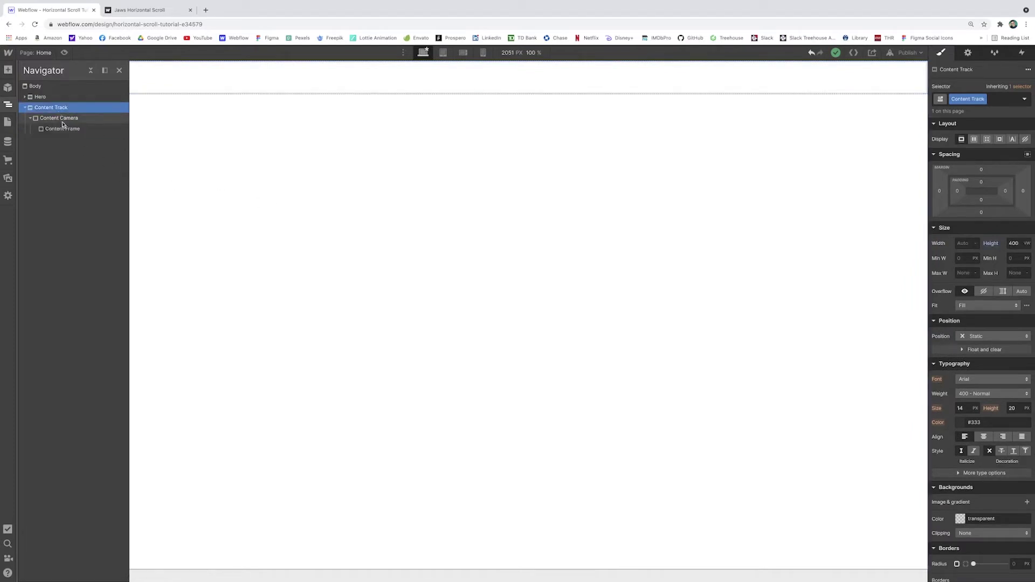
{"action": "left_click", "coordinate": [62, 129]}
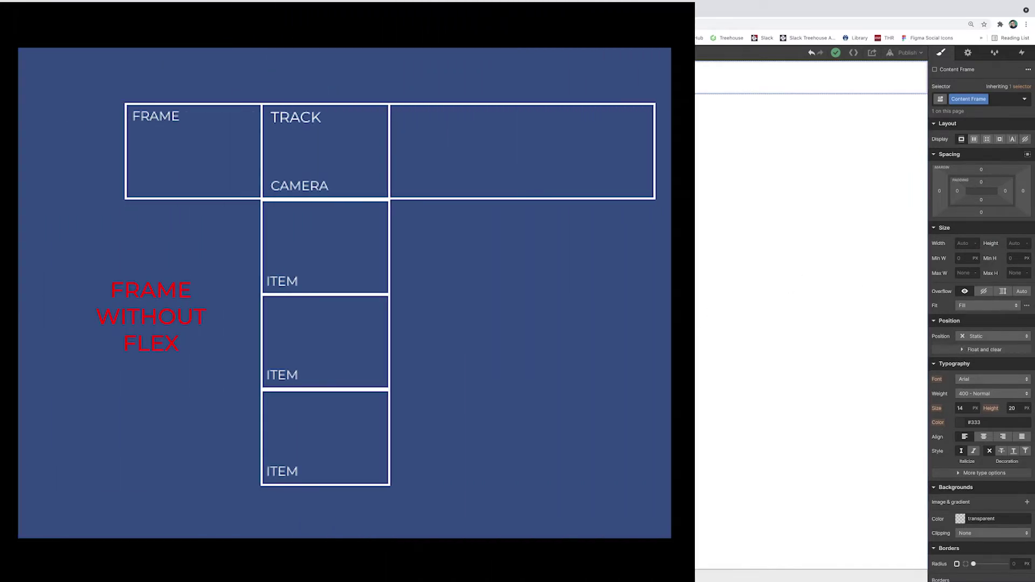
{"action": "left_click", "coordinate": [1024, 245]}
{"action": "type", "text": "100"}
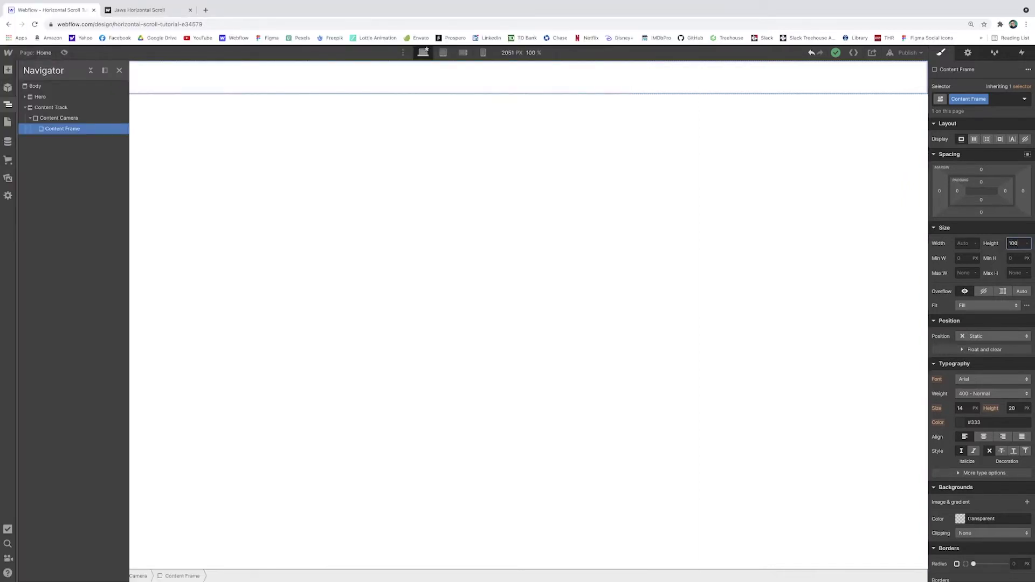
{"action": "type", "text": "%"}
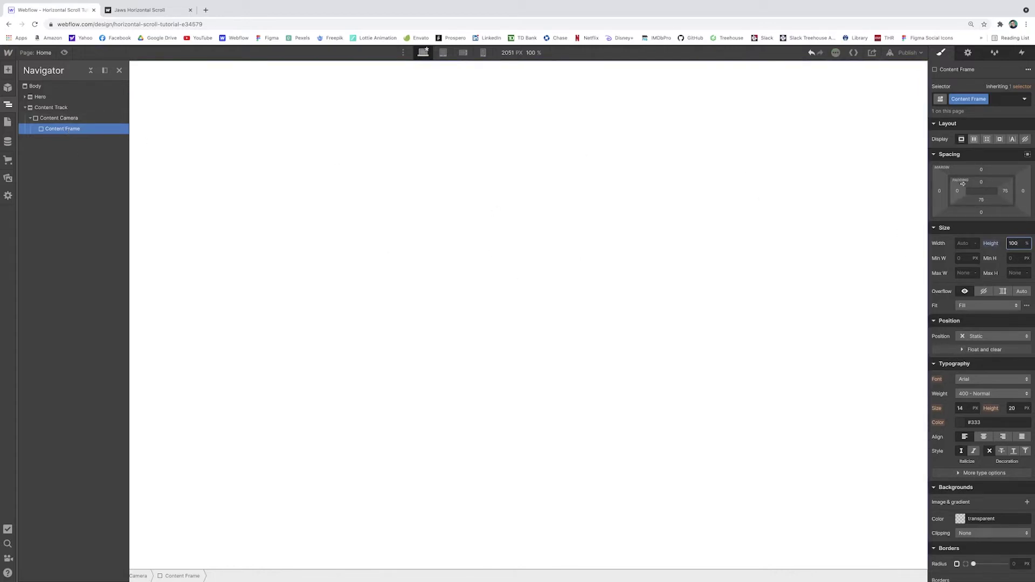
- Set Content Frame's display to Flex with horizontal direction
{"action": "left_click", "coordinate": [974, 139]}
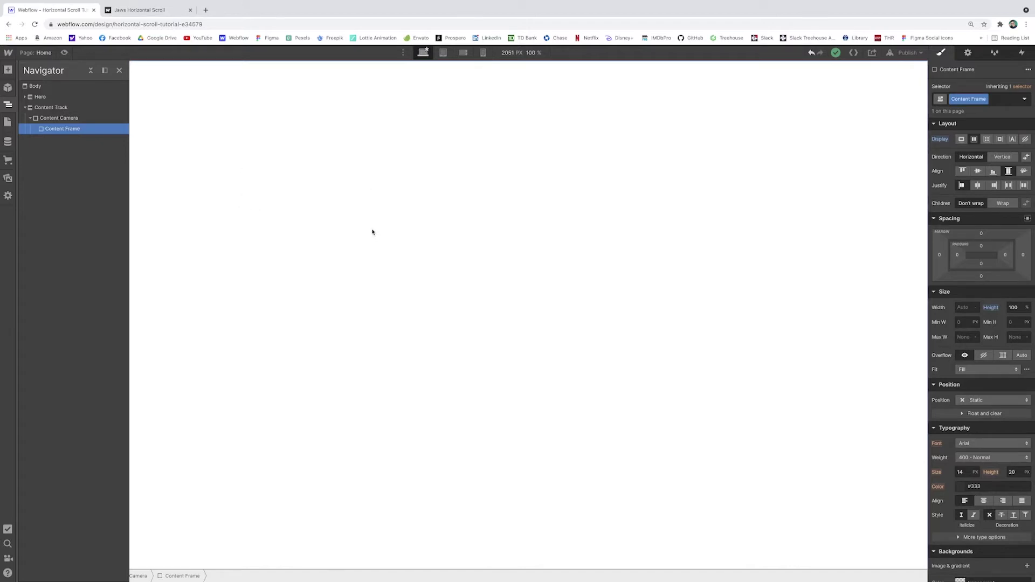
{"action": "left_click", "coordinate": [60, 108]}
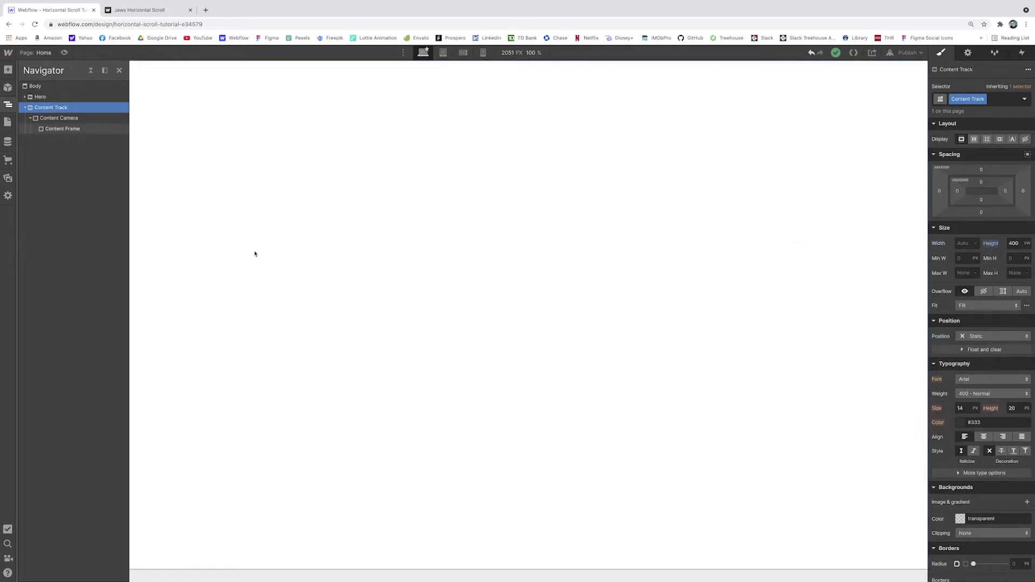
- Add a Div Block inside Content Frame with the class 'Content Item'
{"action": "left_click", "coordinate": [180, 155]}
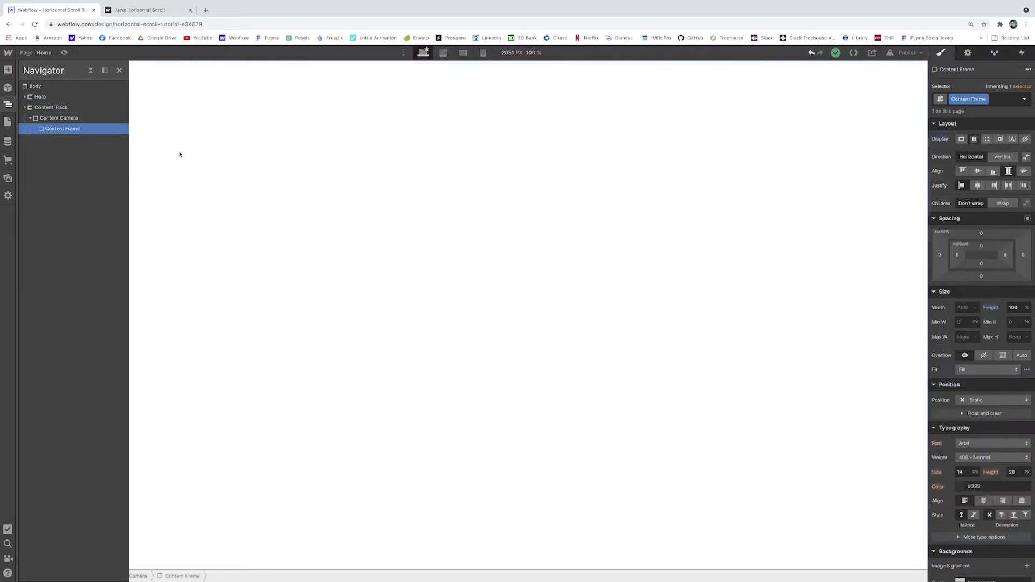
{"action": "key", "text": "super+e"}
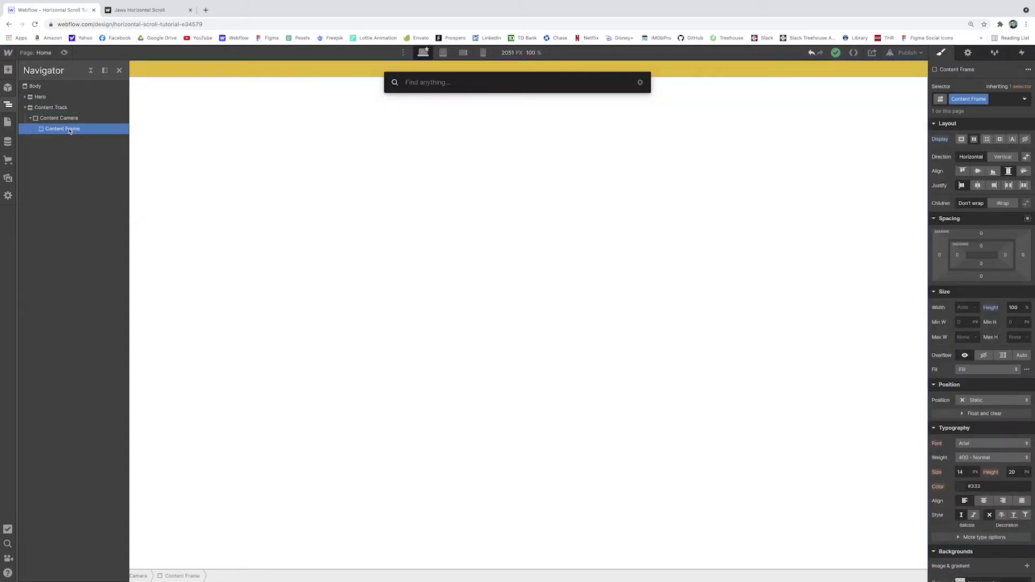
{"action": "type", "text": "div"}
{"action": "key", "text": "Return"}
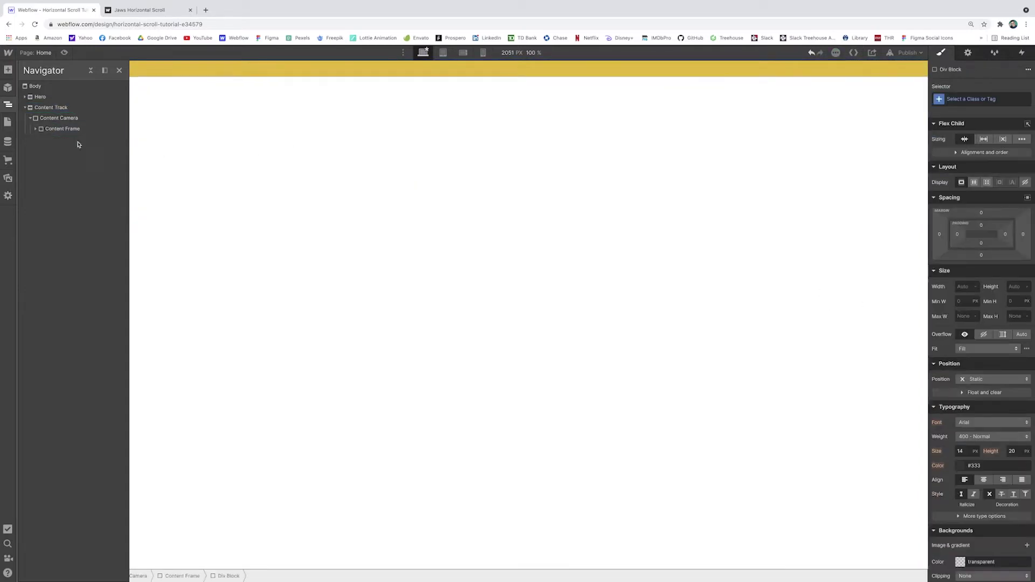
{"action": "left_click", "coordinate": [973, 100]}
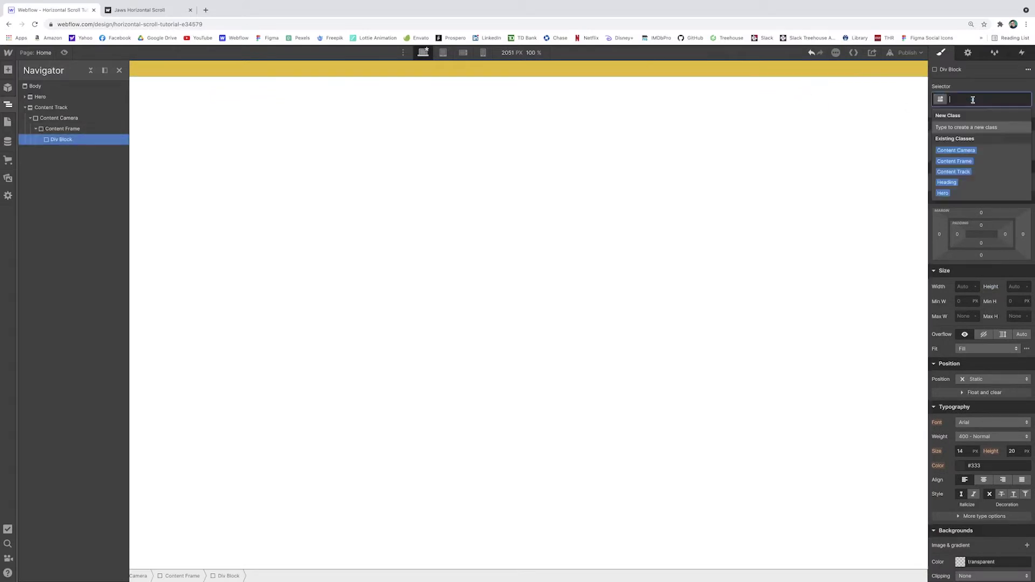
{"action": "type", "text": "Content Item"}
{"action": "key", "text": "Return"}
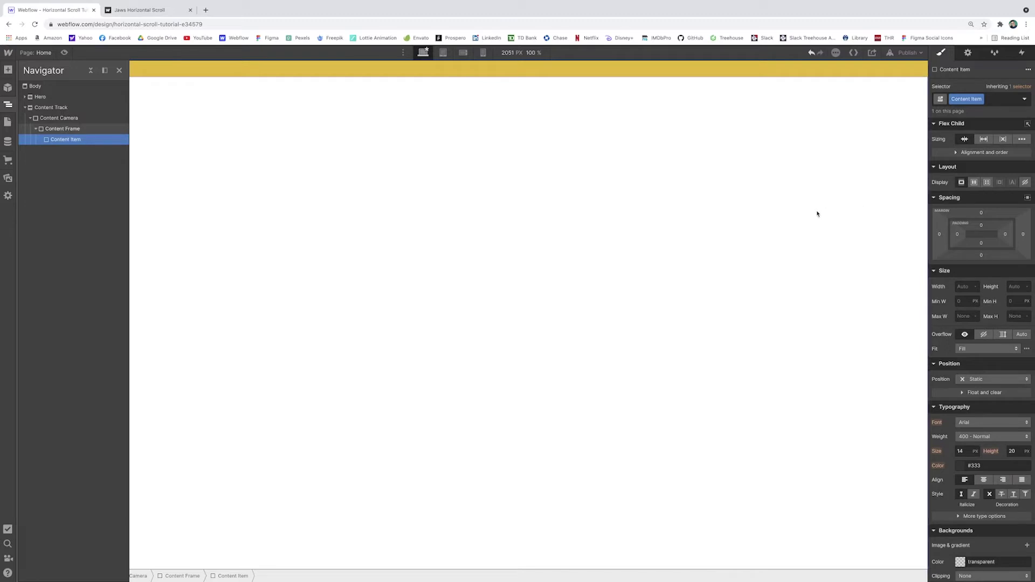
- Size Content Item 100vw by 100vh and set its flex sizing to Don't shrink or grow
{"action": "left_click", "coordinate": [965, 286]}
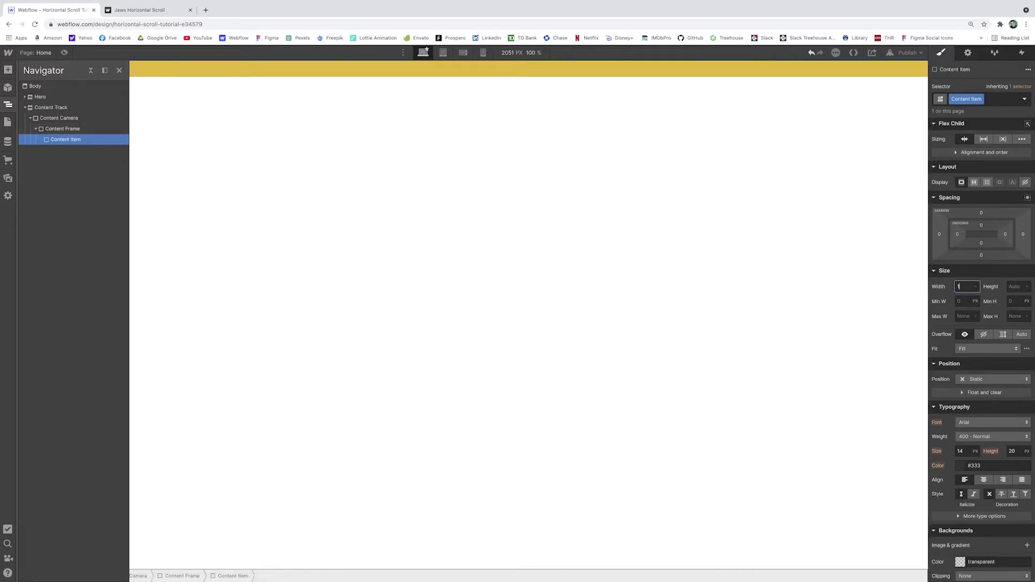
{"action": "type", "text": "100vw"}
{"action": "key", "text": "Tab"}
{"action": "type", "text": "100"}
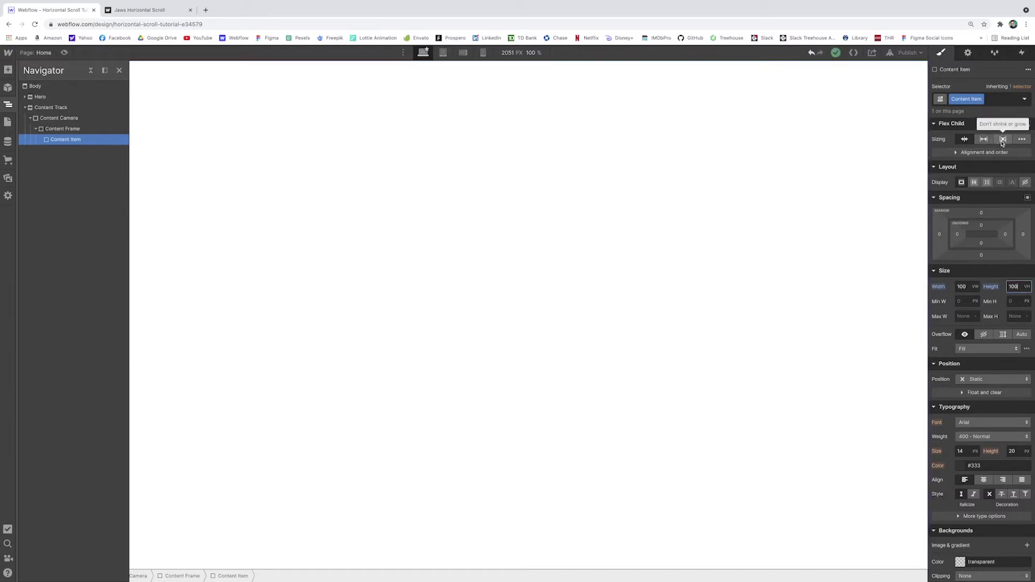
{"action": "left_click", "coordinate": [1002, 141]}
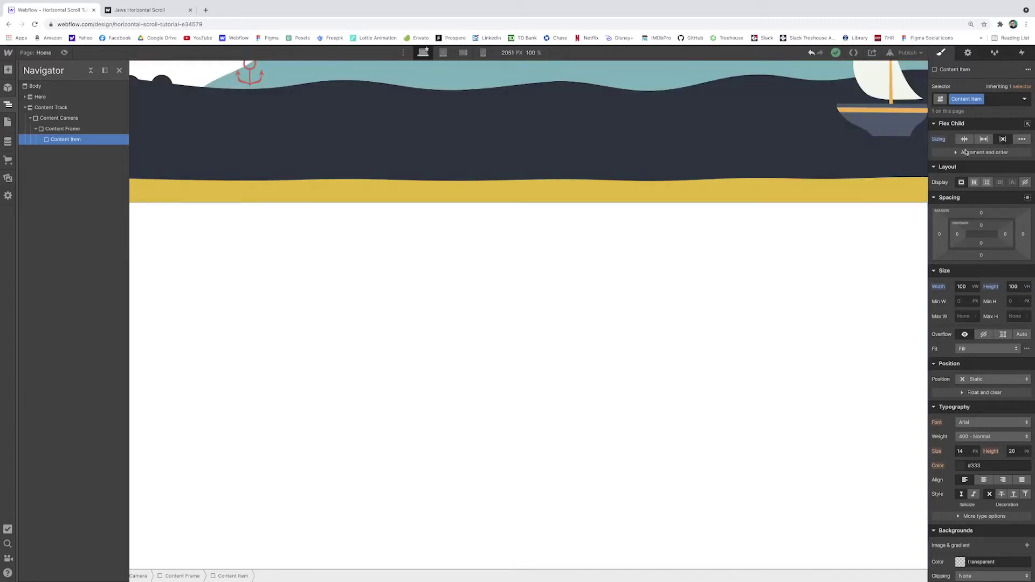
{"action": "left_click", "coordinate": [1002, 142]}
{"action": "scroll", "coordinate": [695, 257], "scroll_direction": "down", "scroll_amount": 1}
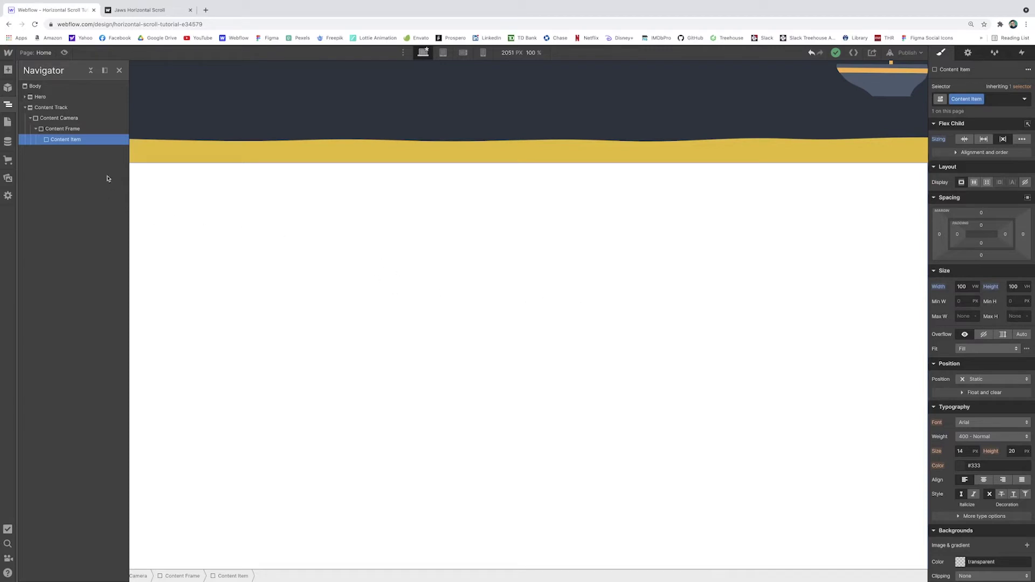
- Keep four Content Items in Content Frame by undoing the fifth copy, then scroll sideways to check them
{"action": "left_click", "coordinate": [78, 130]}
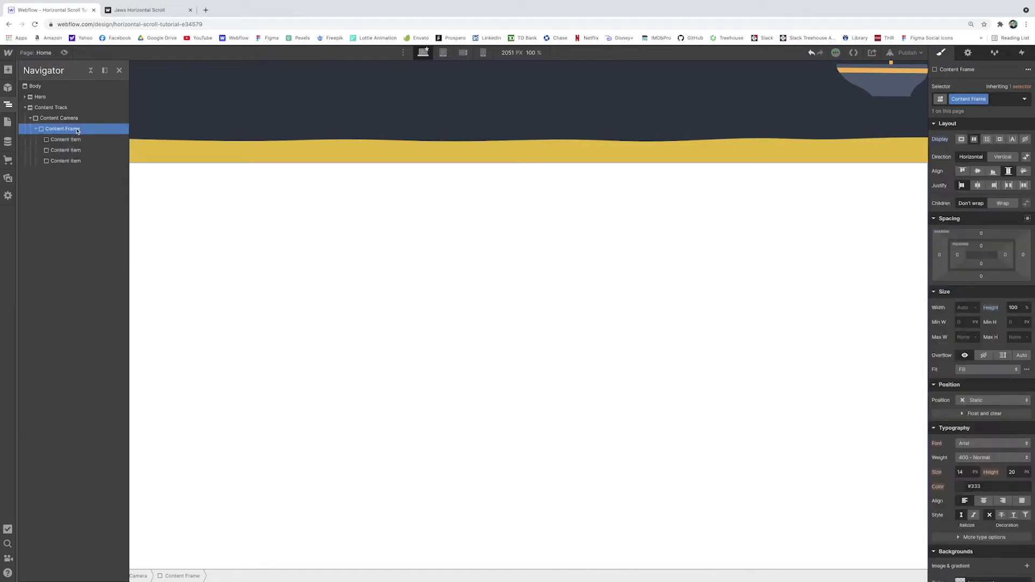
{"action": "key", "text": "ctrl+z"}
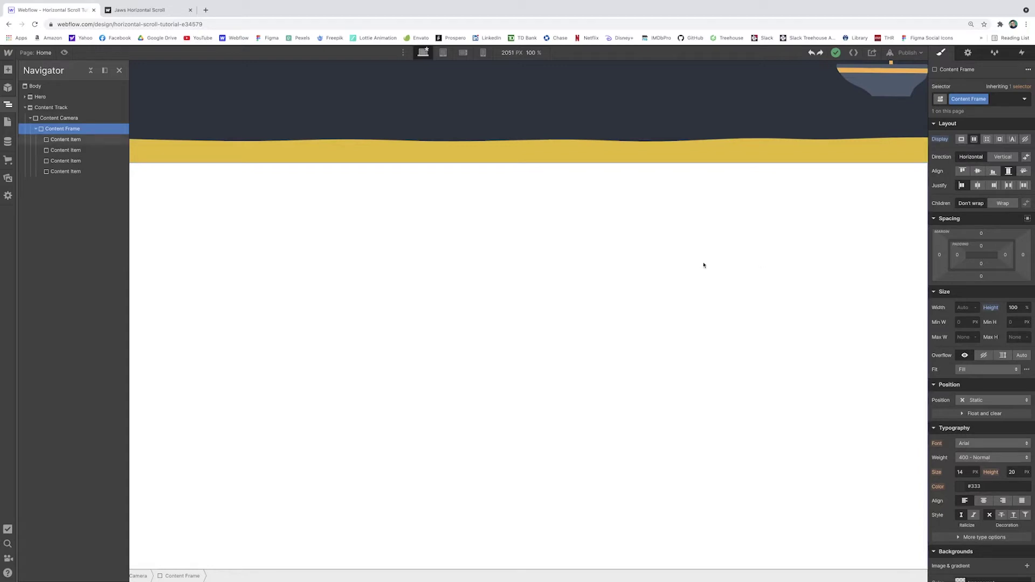
{"action": "scroll", "coordinate": [700, 265], "scroll_direction": "right", "scroll_amount": 10}
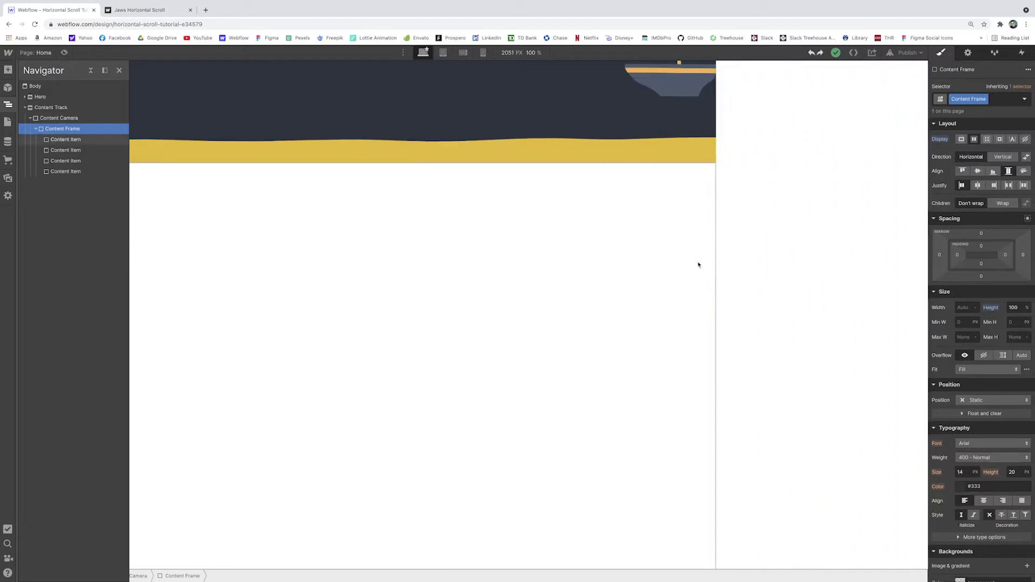
{"action": "scroll", "coordinate": [698, 265], "scroll_direction": "right", "scroll_amount": 10}
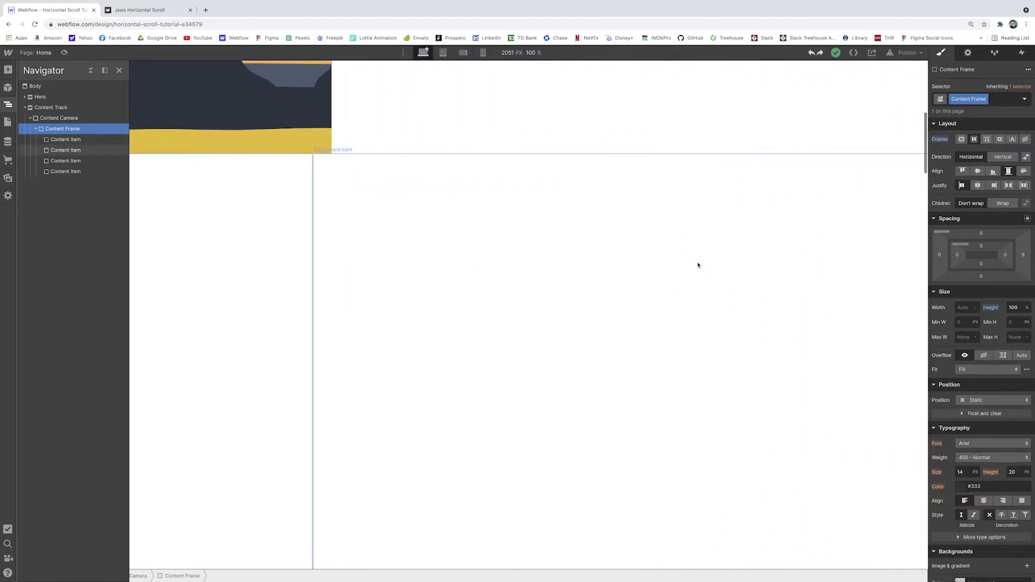
{"action": "scroll", "coordinate": [698, 265], "scroll_direction": "right", "scroll_amount": 15}
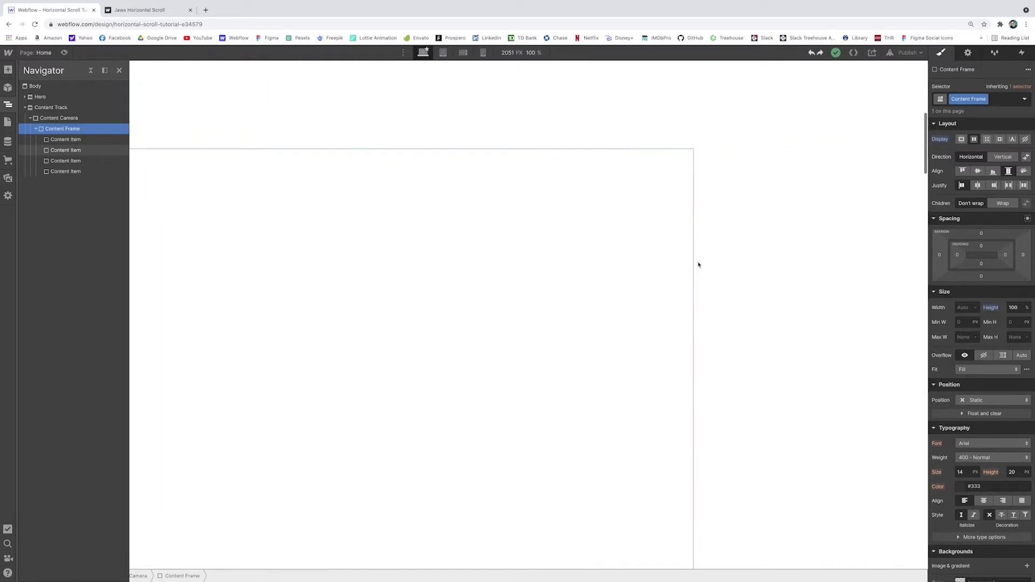
{"action": "scroll", "coordinate": [698, 265], "scroll_direction": "right", "scroll_amount": 15}
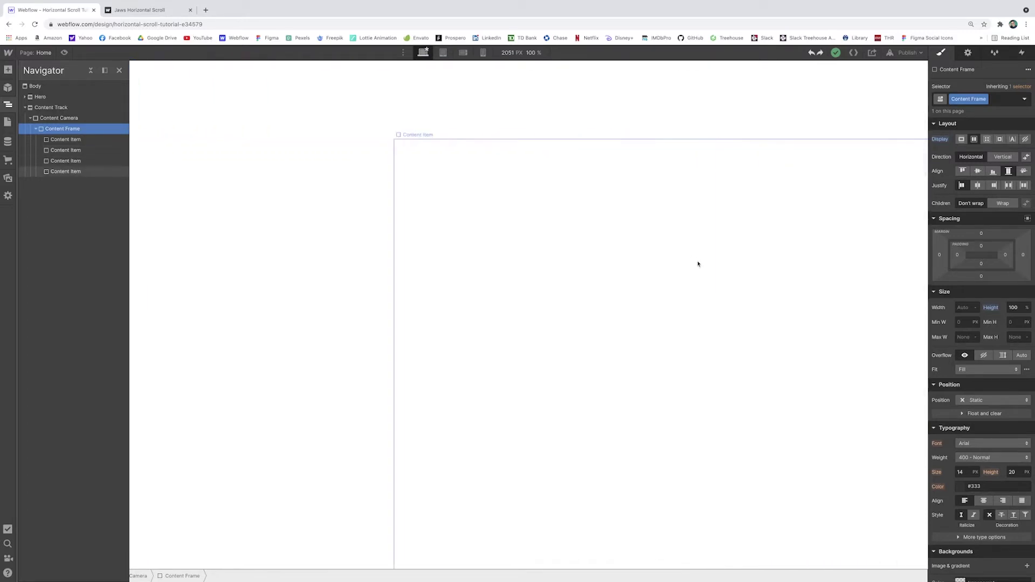
{"action": "scroll", "coordinate": [637, 243], "scroll_direction": "up", "scroll_amount": 15}
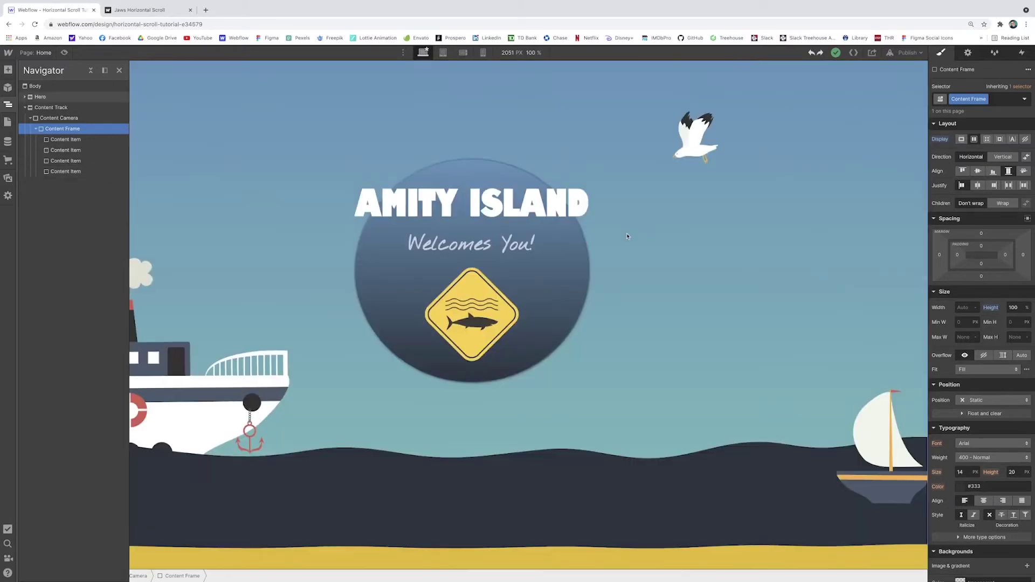
{"action": "scroll", "coordinate": [628, 235], "scroll_direction": "down", "scroll_amount": 8}
{"action": "scroll", "coordinate": [626, 237], "scroll_direction": "down", "scroll_amount": 3}
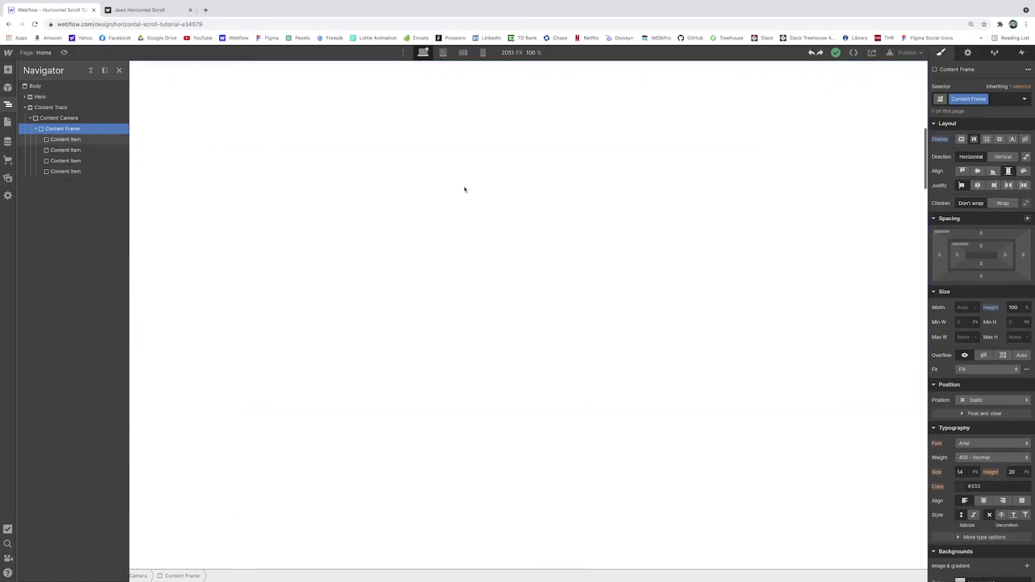
- Select a Content Item, scroll through the panels, and open the Navigator's element tree
{"action": "left_click", "coordinate": [381, 198]}
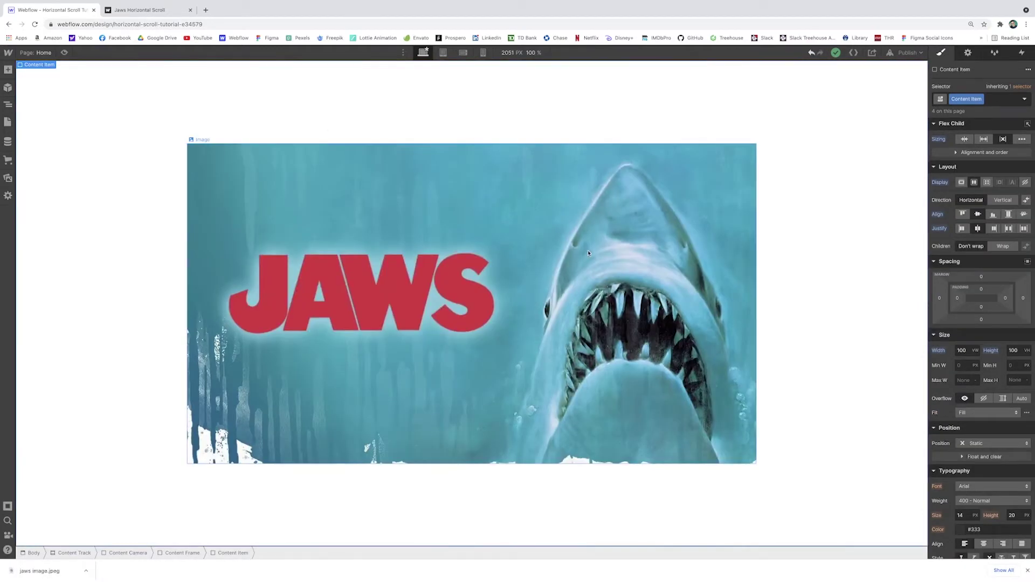
{"action": "scroll", "coordinate": [587, 253], "scroll_direction": "up", "scroll_amount": 2}
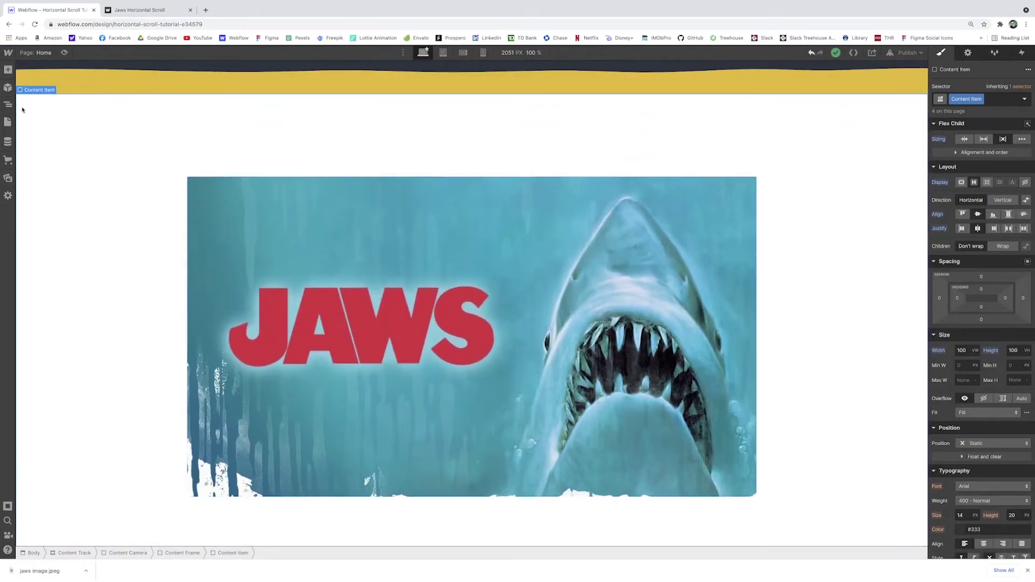
{"action": "left_click", "coordinate": [8, 105]}
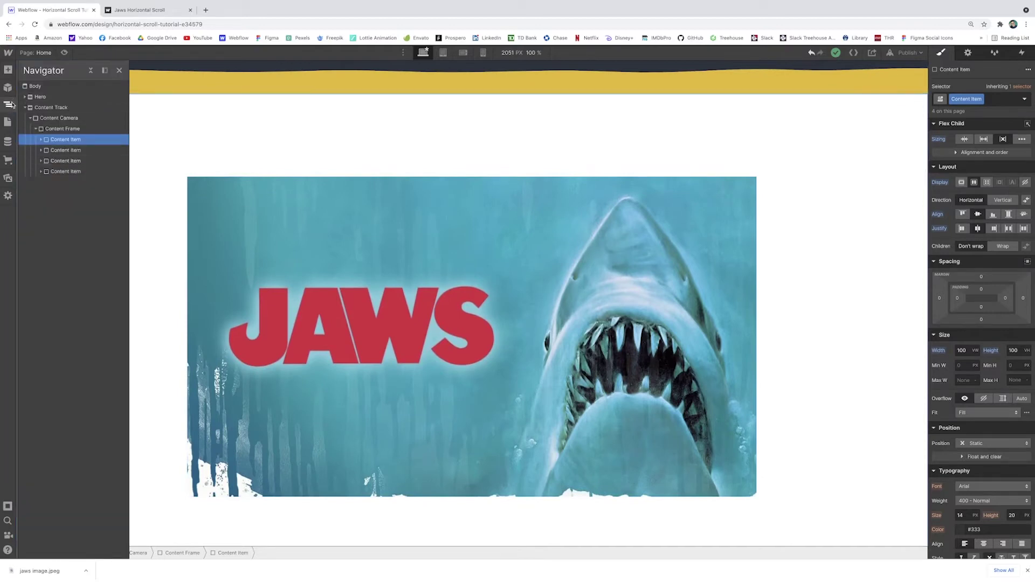
{"action": "left_click", "coordinate": [8, 106]}
{"action": "scroll", "coordinate": [281, 155], "scroll_direction": "down", "scroll_amount": 1}
{"action": "scroll", "coordinate": [378, 167], "scroll_direction": "right", "scroll_amount": 6}
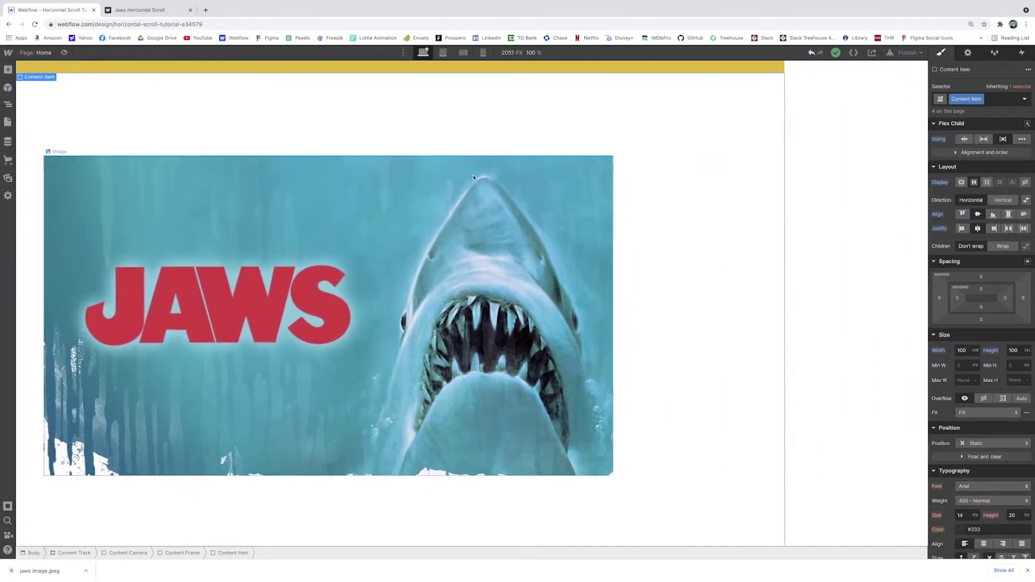
{"action": "scroll", "coordinate": [473, 178], "scroll_direction": "right", "scroll_amount": 9}
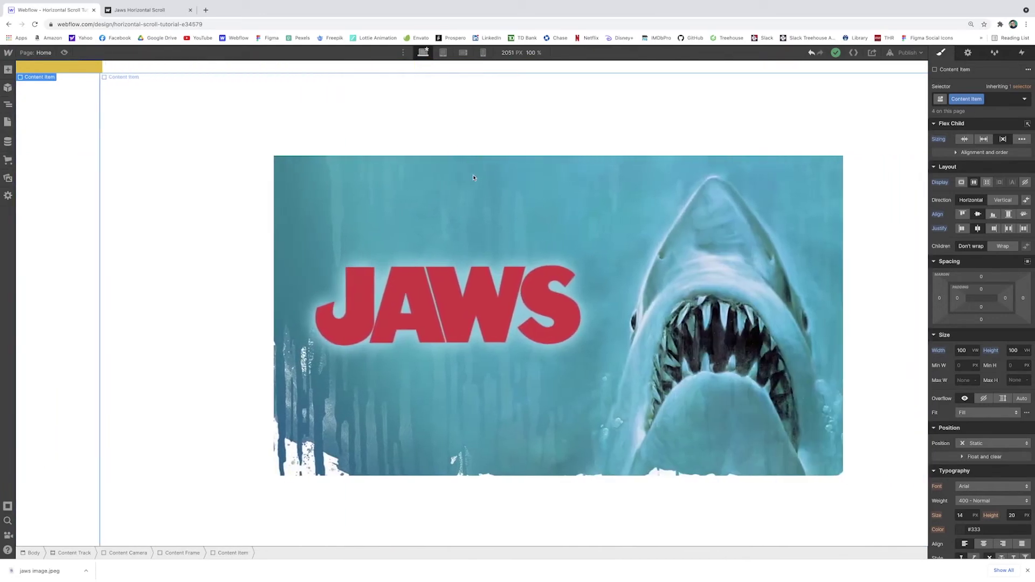
{"action": "scroll", "coordinate": [473, 177], "scroll_direction": "right", "scroll_amount": 7}
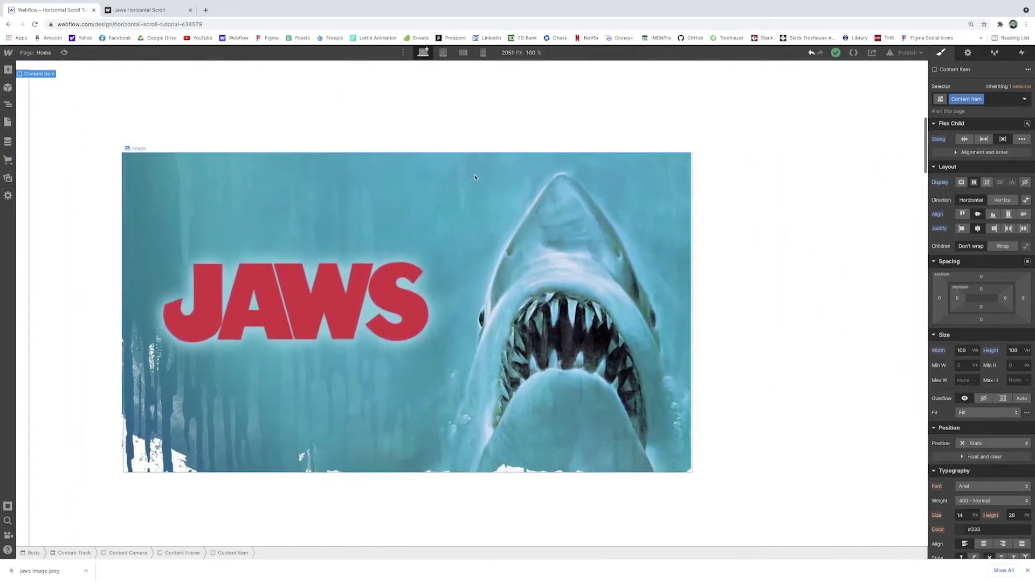
{"action": "scroll", "coordinate": [474, 177], "scroll_direction": "right", "scroll_amount": 15}
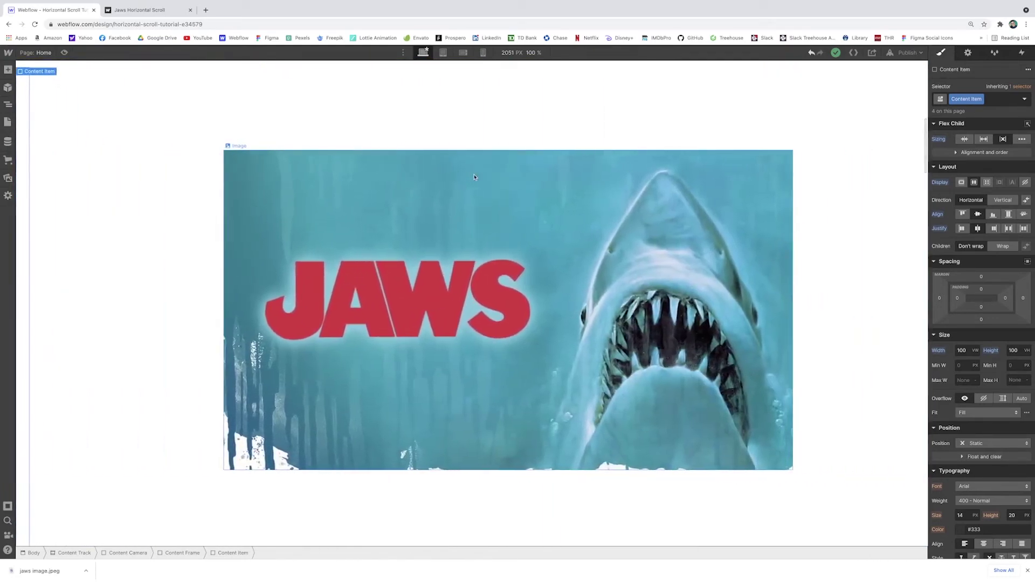
{"action": "scroll", "coordinate": [475, 177], "scroll_direction": "right", "scroll_amount": 8}
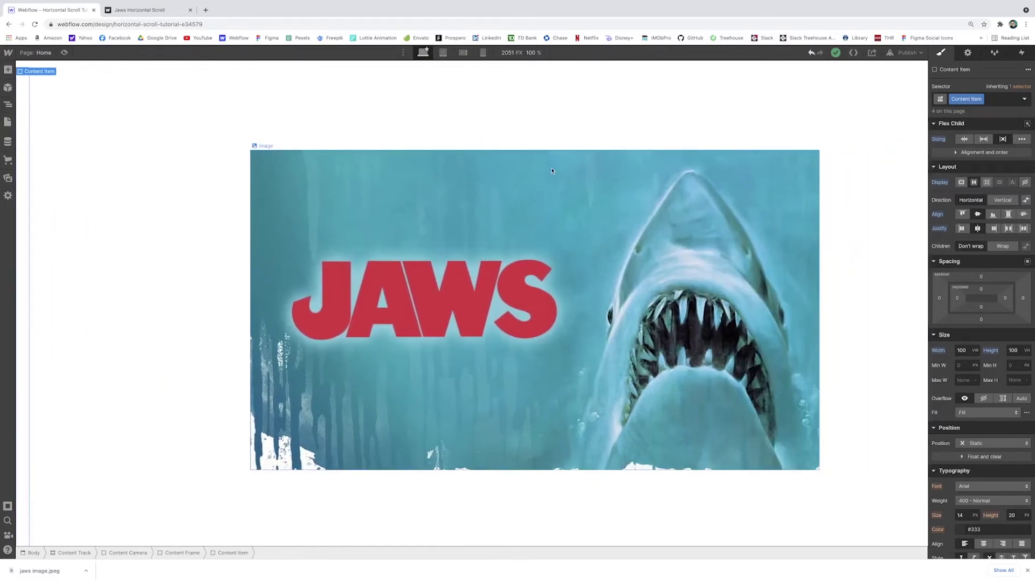
{"action": "scroll", "coordinate": [552, 171], "scroll_direction": "right", "scroll_amount": 1}
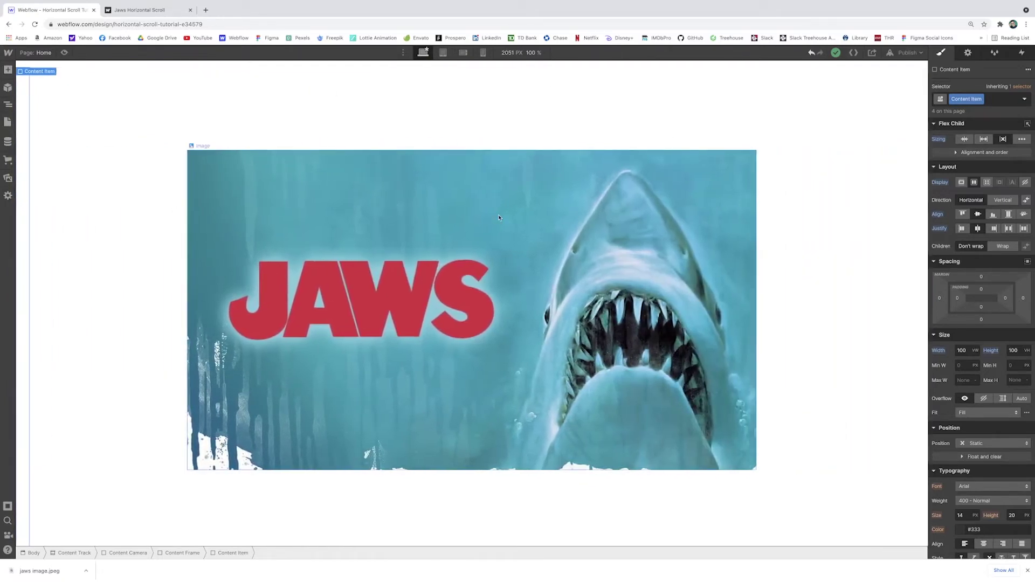
{"action": "left_click", "coordinate": [8, 104]}
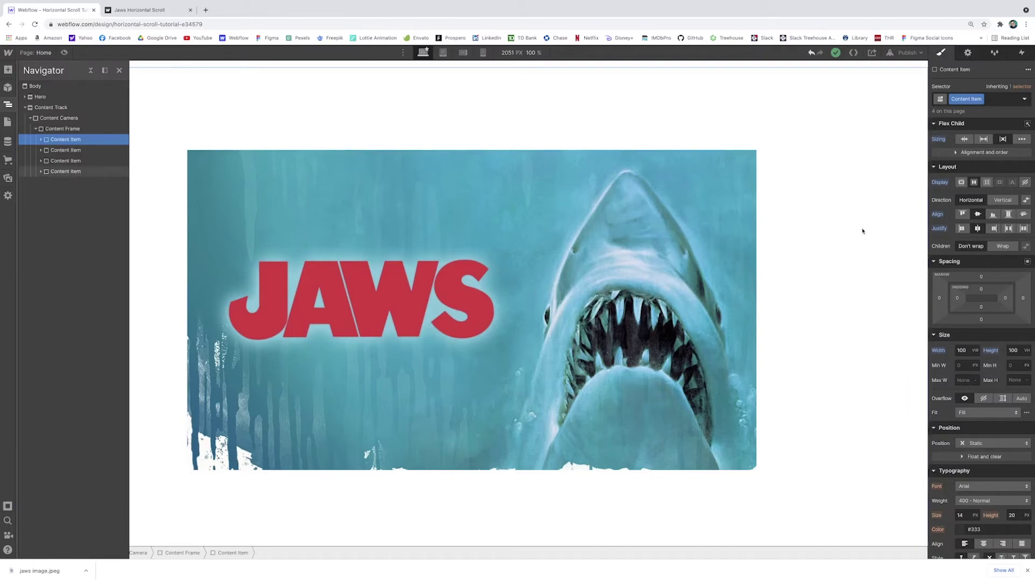
{"action": "key", "text": "ctrl+Tab"}
{"action": "scroll", "coordinate": [464, 156], "scroll_direction": "down", "scroll_amount": 5}
{"action": "scroll", "coordinate": [465, 156], "scroll_direction": "down", "scroll_amount": 4}
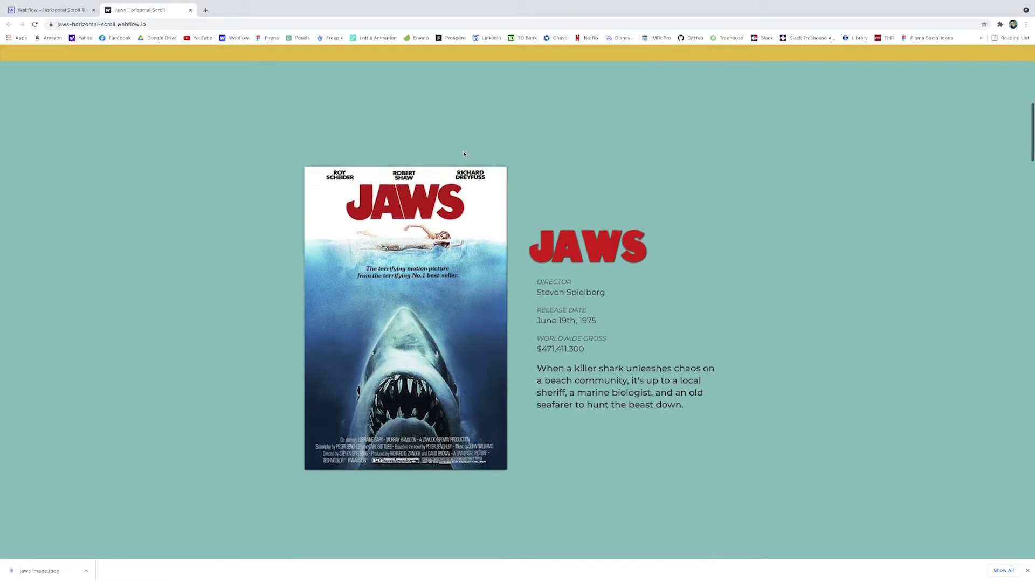
{"action": "scroll", "coordinate": [594, 148], "scroll_direction": "down", "scroll_amount": 2}
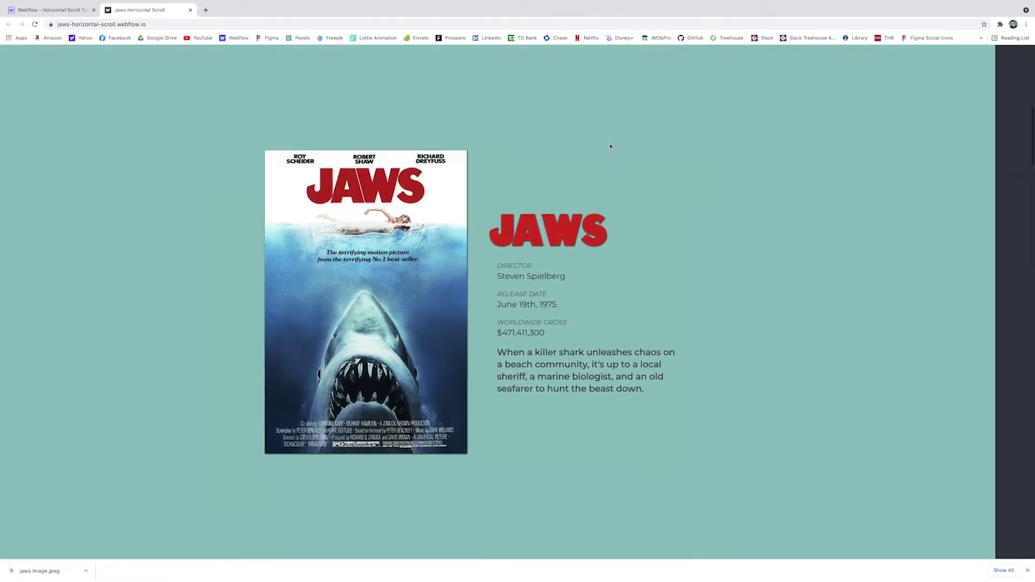
{"action": "scroll", "coordinate": [610, 146], "scroll_direction": "down", "scroll_amount": 6}
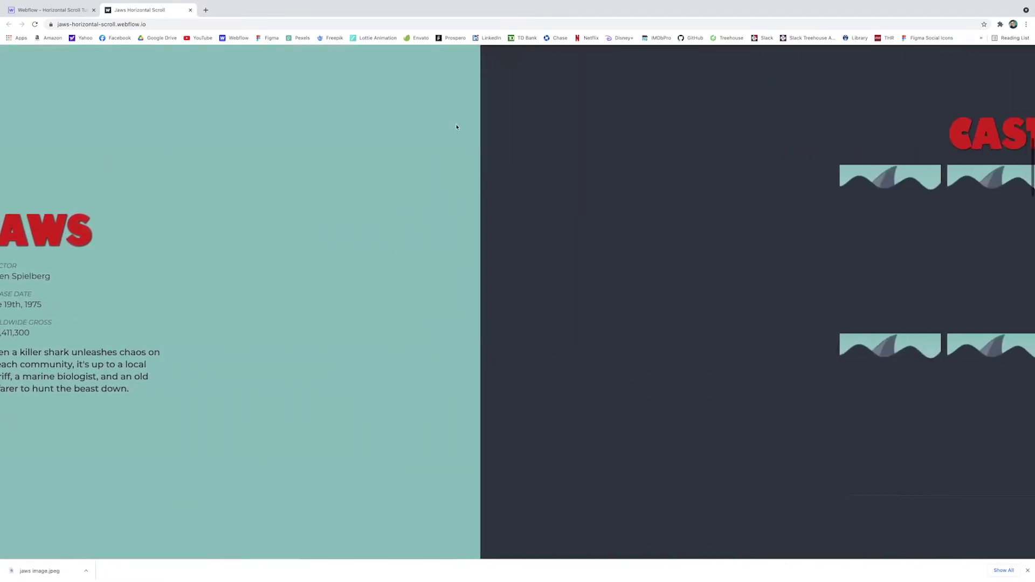
{"action": "scroll", "coordinate": [456, 141], "scroll_direction": "down", "scroll_amount": 10}
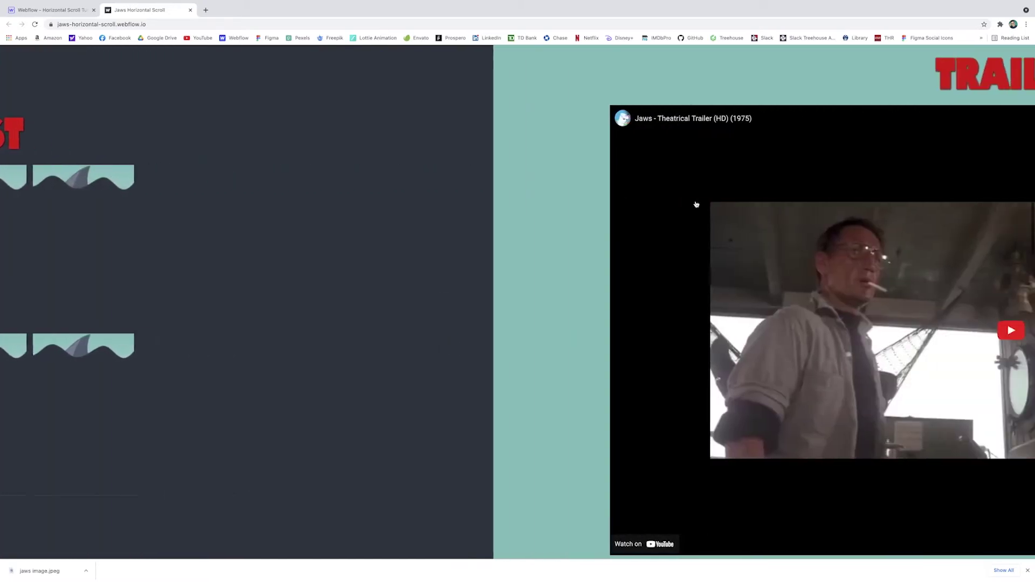
{"action": "scroll", "coordinate": [696, 204], "scroll_direction": "down", "scroll_amount": 10}
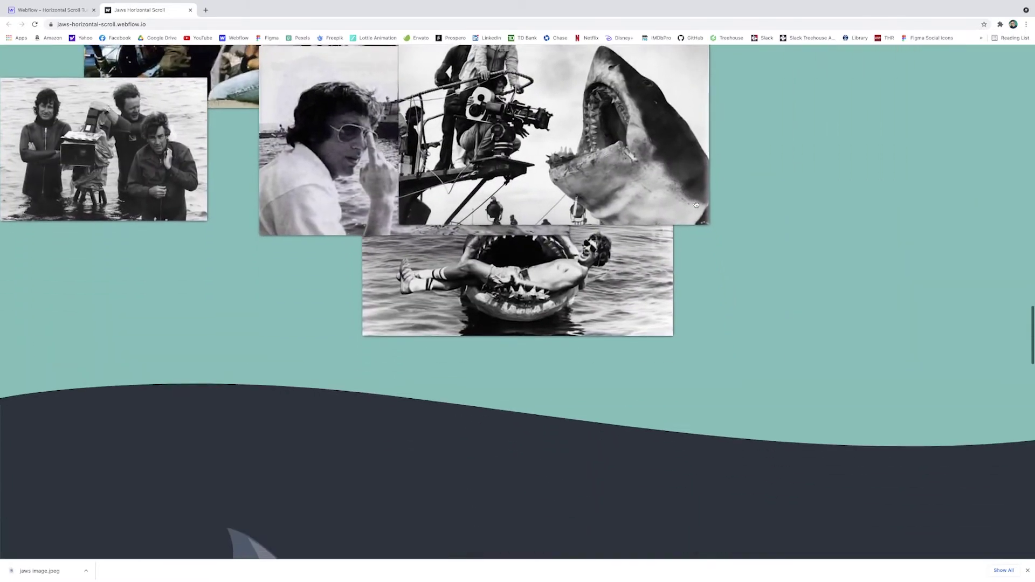
{"action": "scroll", "coordinate": [696, 205], "scroll_direction": "up", "scroll_amount": 3}
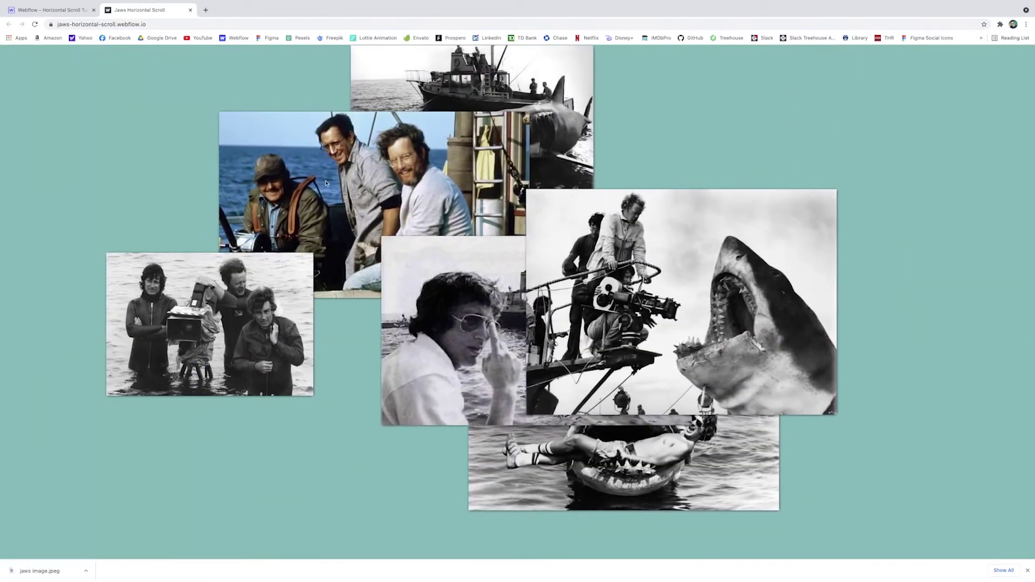
{"action": "scroll", "coordinate": [325, 184], "scroll_direction": "up", "scroll_amount": 15}
{"action": "key", "text": "ctrl+shift+Tab"}
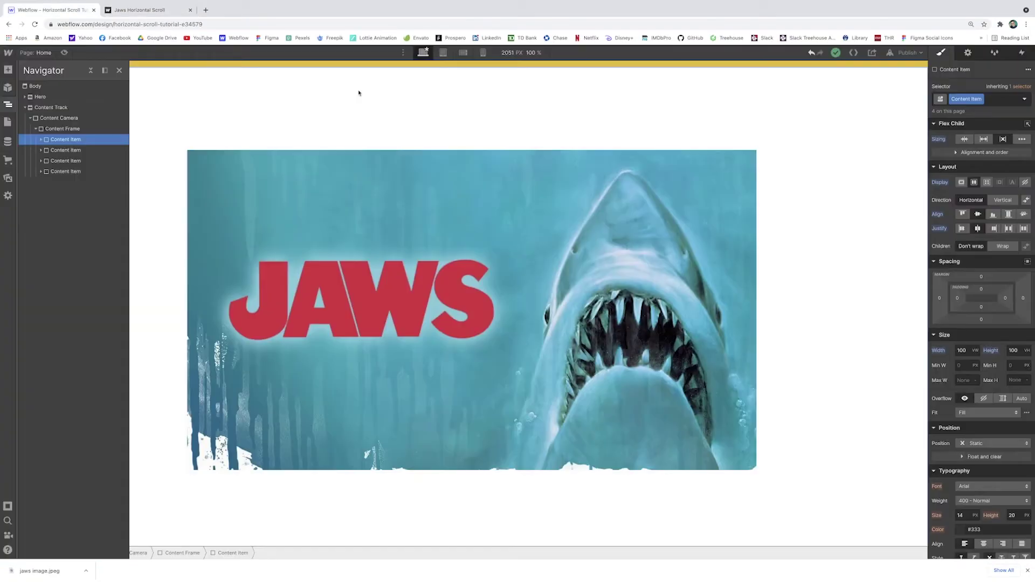
- Close the Navigator, glance at the published site, then select Content Camera and the JAWS heading
{"action": "left_click", "coordinate": [358, 93]}
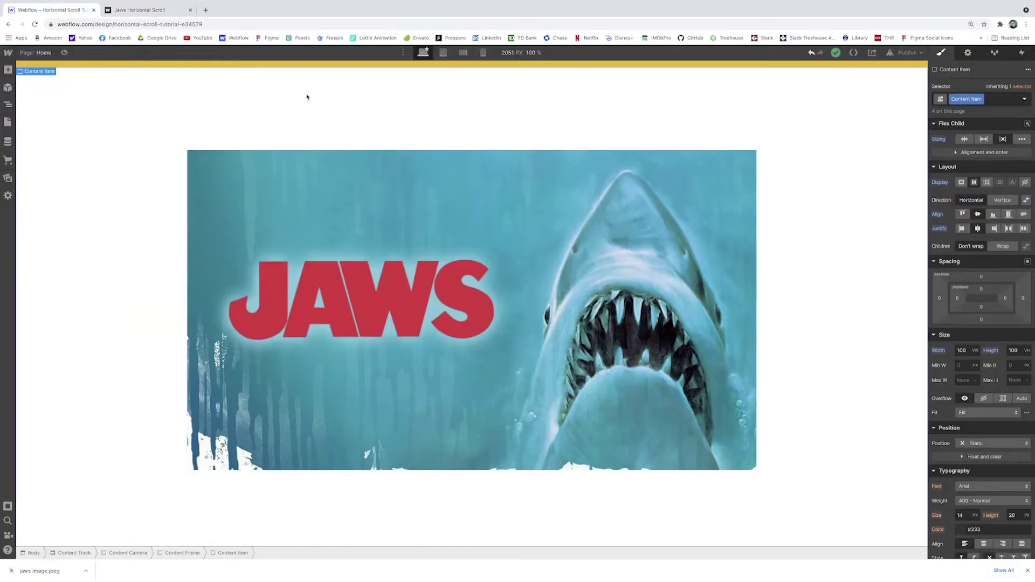
{"action": "left_click", "coordinate": [149, 10]}
{"action": "key", "text": "ctrl+shift+Tab"}
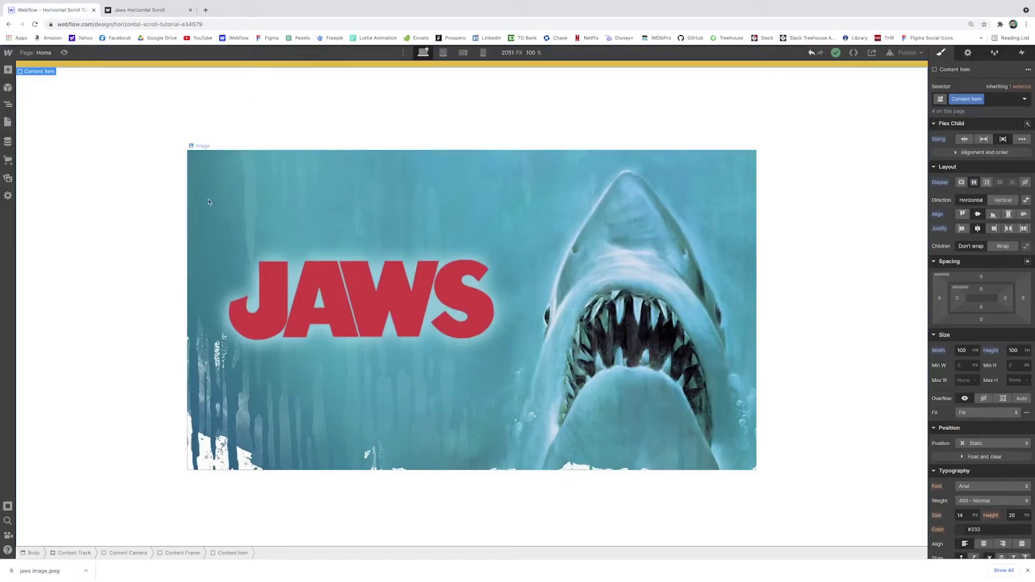
{"action": "left_click", "coordinate": [785, 219]}
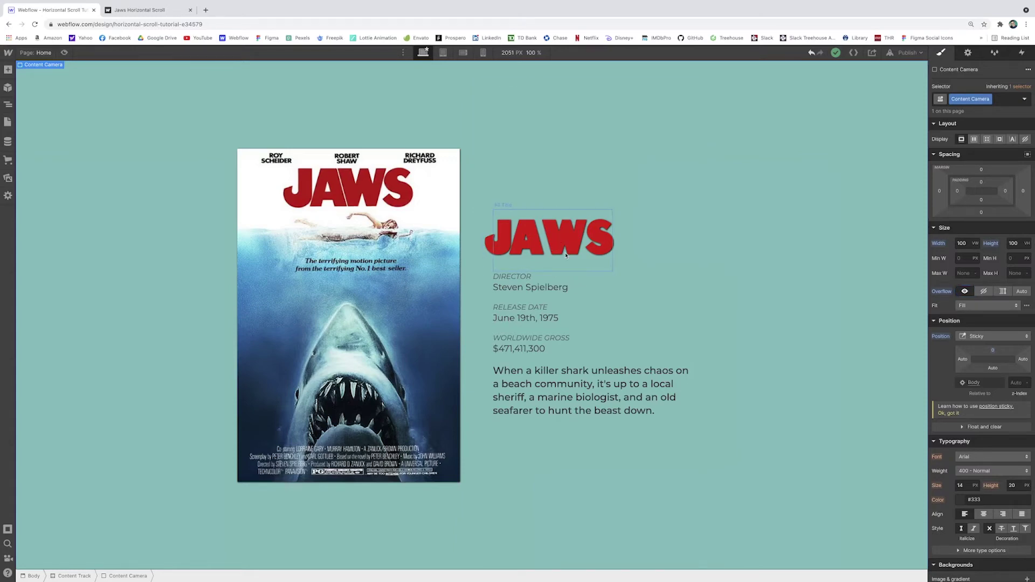
{"action": "left_click", "coordinate": [593, 245]}
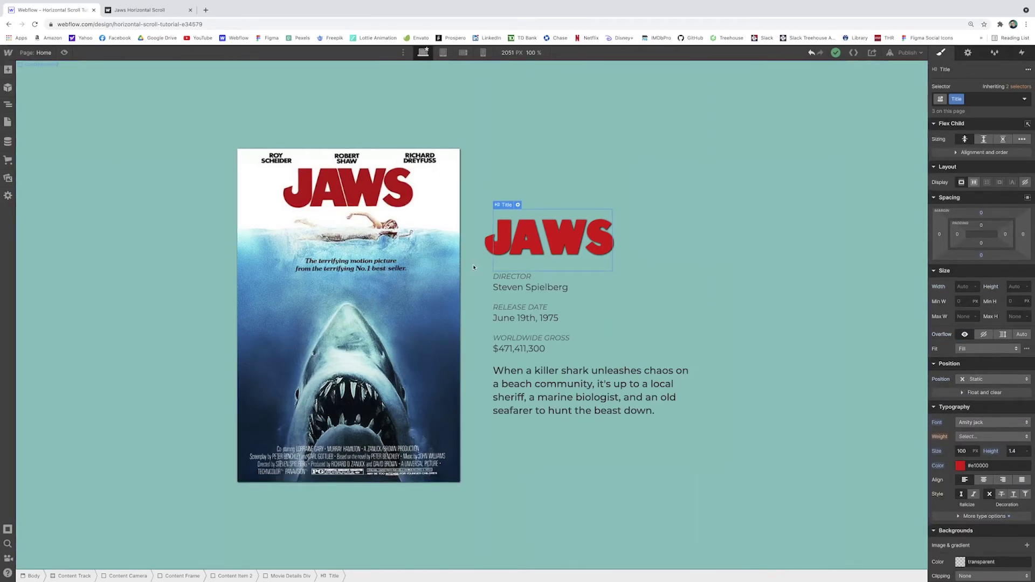
- Scroll the canvas through the Cast, Trailer and photo gallery sections
{"action": "scroll", "coordinate": [472, 265], "scroll_direction": "down", "scroll_amount": 2}
{"action": "scroll", "coordinate": [473, 265], "scroll_direction": "down", "scroll_amount": 10}
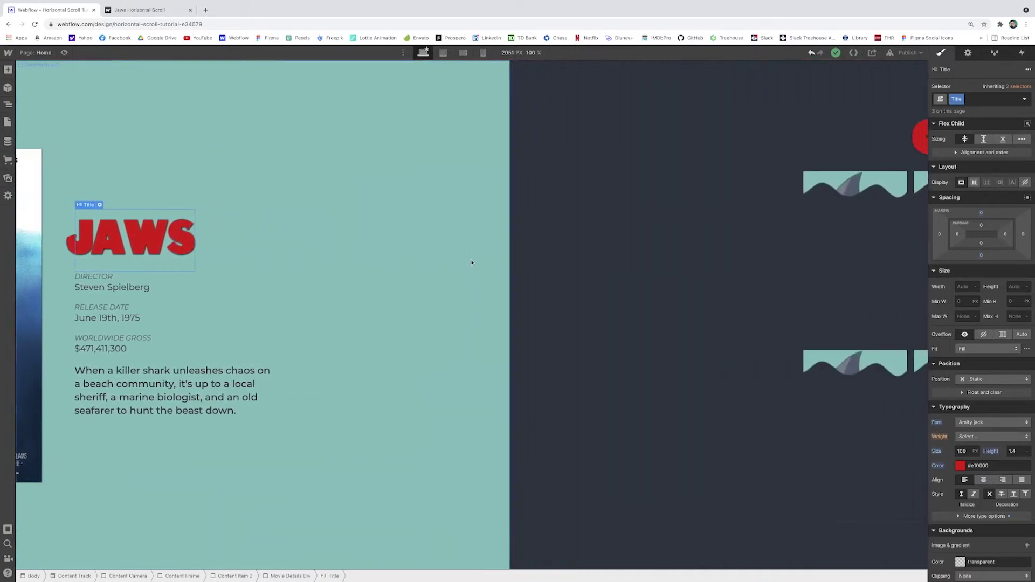
{"action": "scroll", "coordinate": [210, 200], "scroll_direction": "down", "scroll_amount": 1}
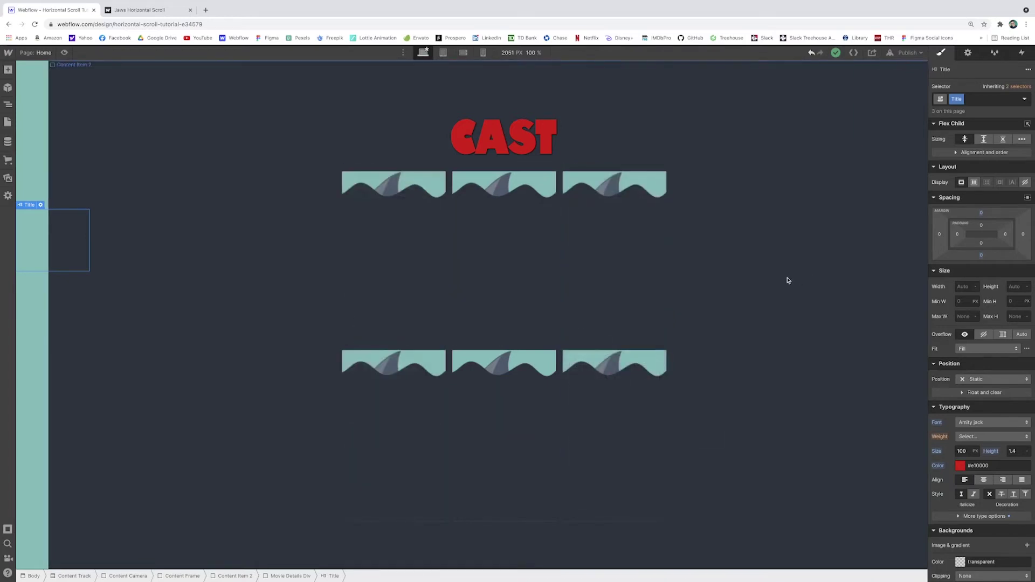
{"action": "scroll", "coordinate": [787, 280], "scroll_direction": "down", "scroll_amount": 5}
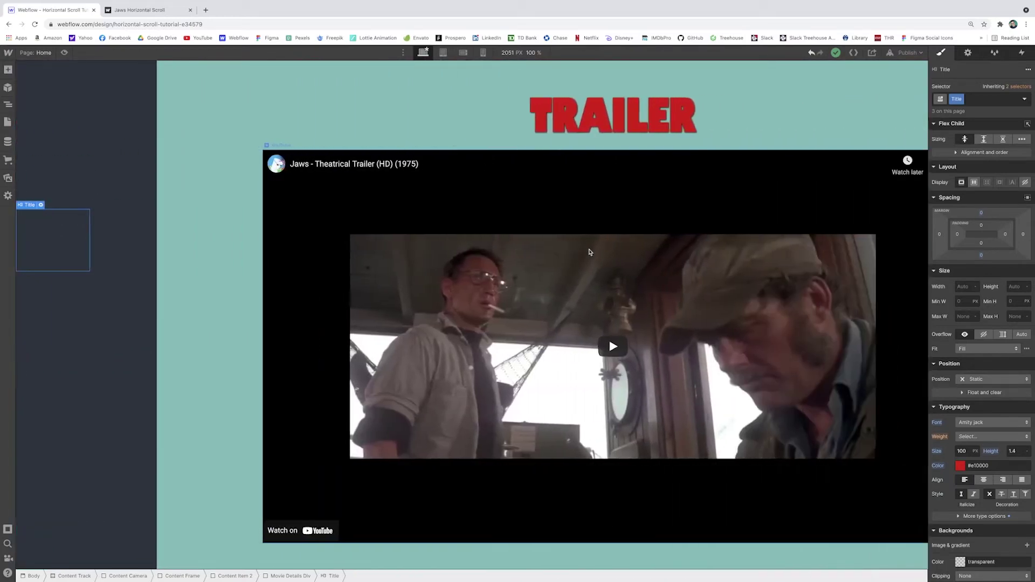
{"action": "scroll", "coordinate": [590, 251], "scroll_direction": "down", "scroll_amount": 5}
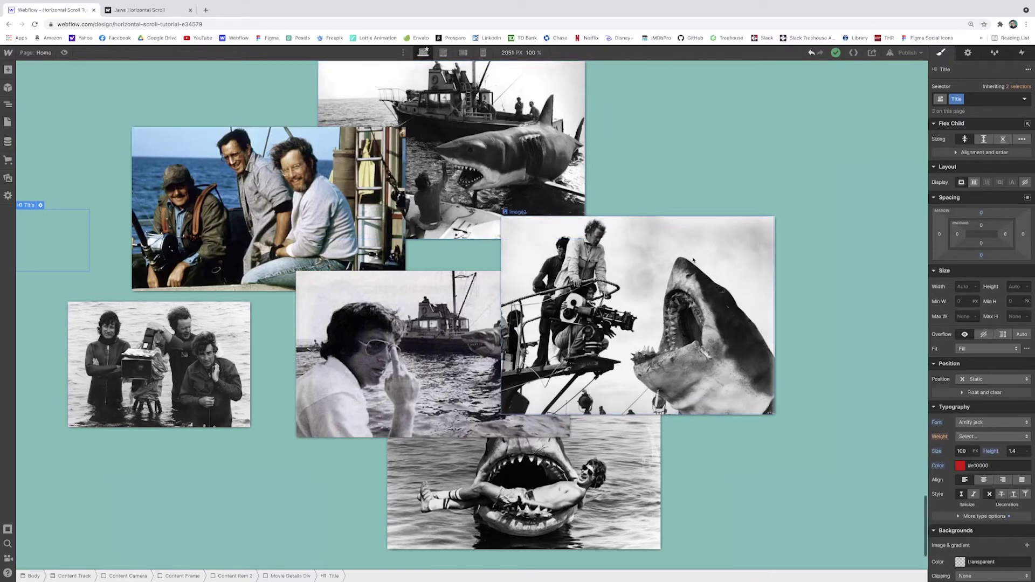
{"action": "scroll", "coordinate": [693, 259], "scroll_direction": "down", "scroll_amount": 10}
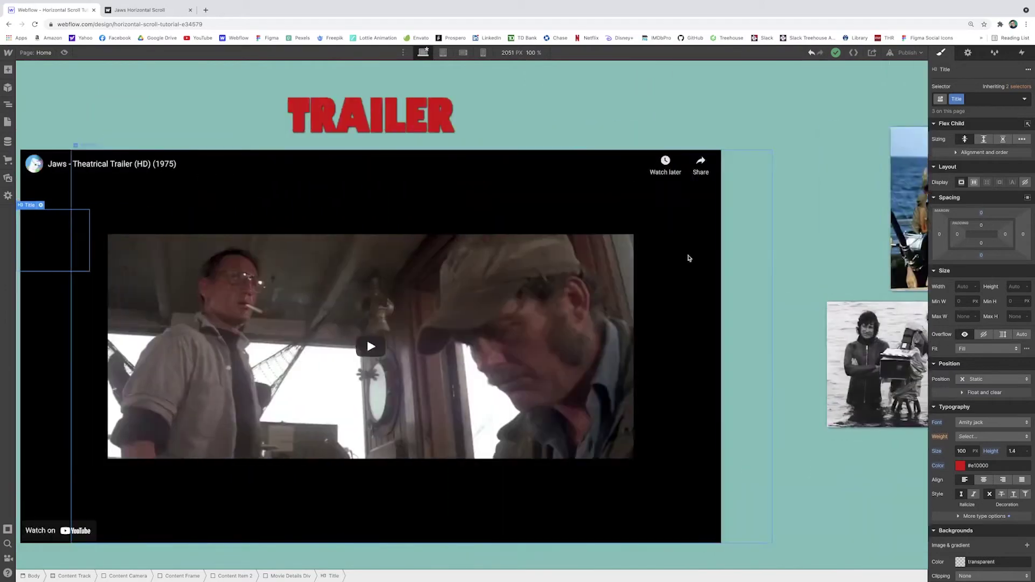
{"action": "scroll", "coordinate": [689, 258], "scroll_direction": "down", "scroll_amount": 5}
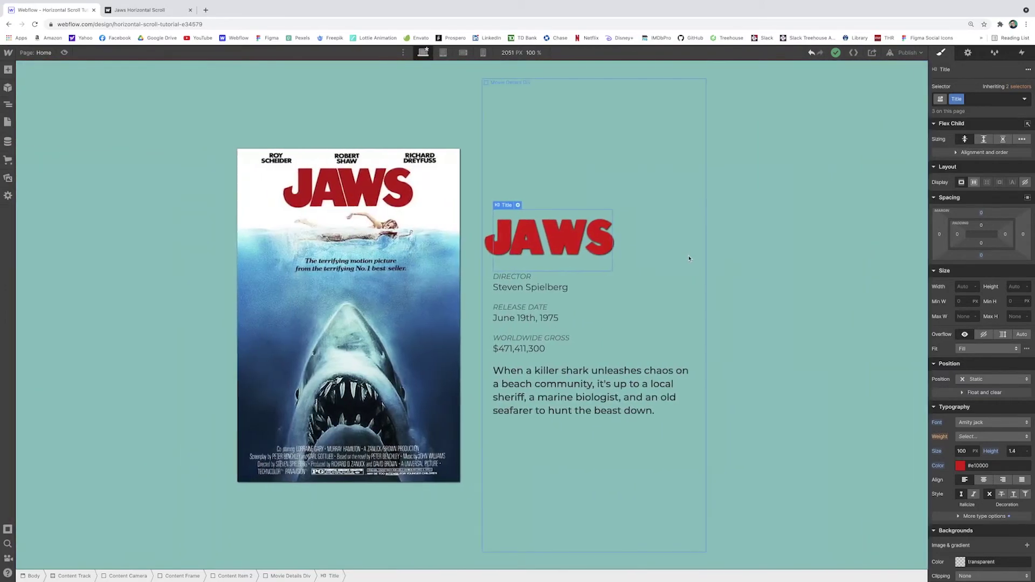
{"action": "left_click", "coordinate": [64, 53]}
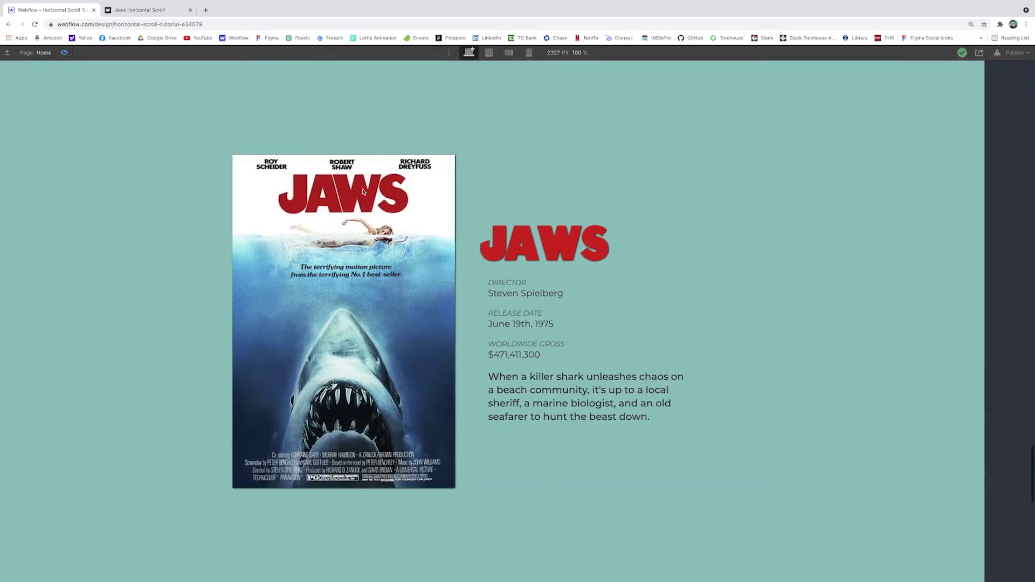
{"action": "scroll", "coordinate": [362, 191], "scroll_direction": "down", "scroll_amount": 10}
{"action": "scroll", "coordinate": [367, 191], "scroll_direction": "up", "scroll_amount": 10}
{"action": "scroll", "coordinate": [367, 191], "scroll_direction": "down", "scroll_amount": 1}
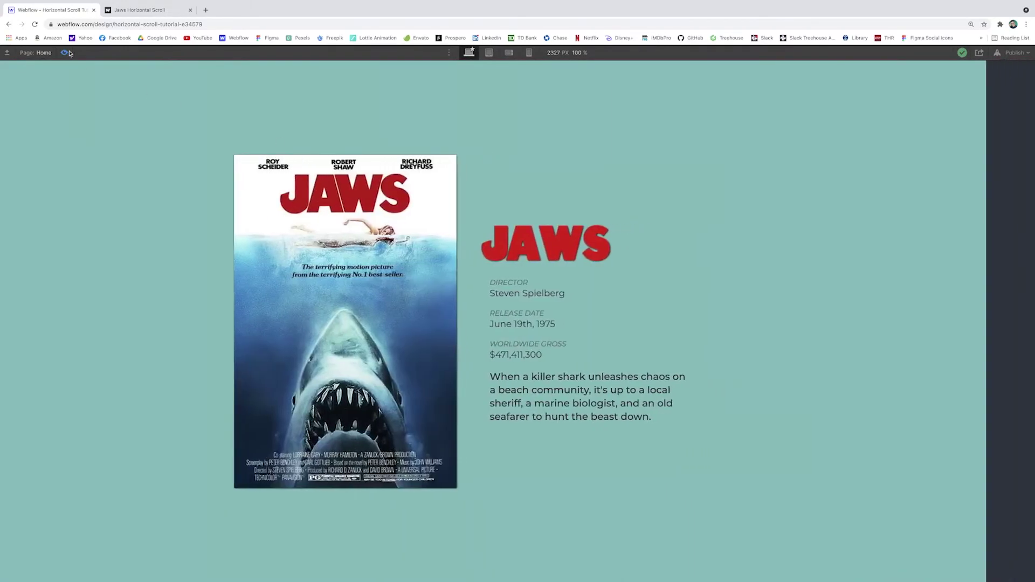
{"action": "left_click", "coordinate": [64, 52]}
{"action": "left_click", "coordinate": [9, 107]}
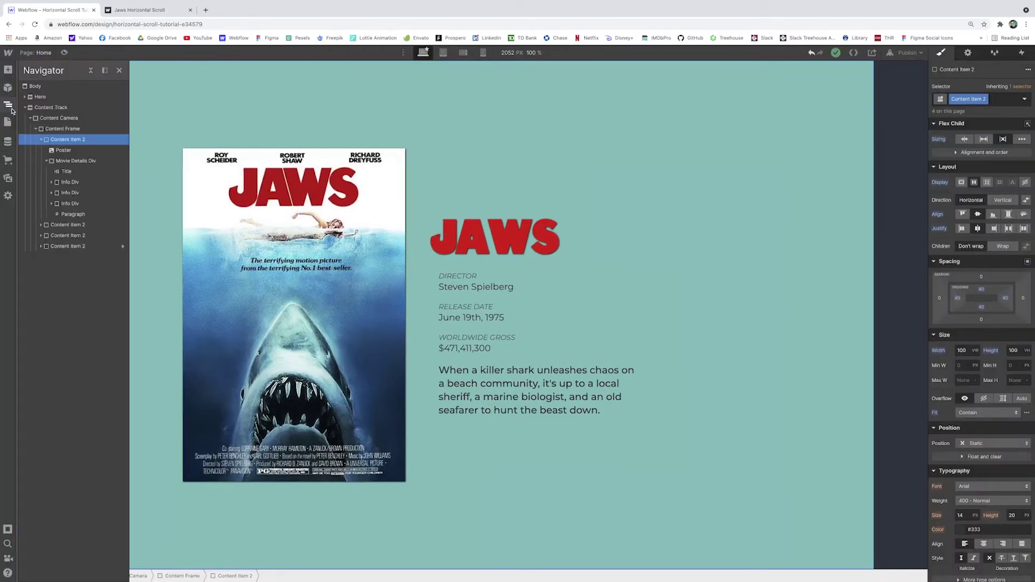
{"action": "left_click", "coordinate": [45, 119]}
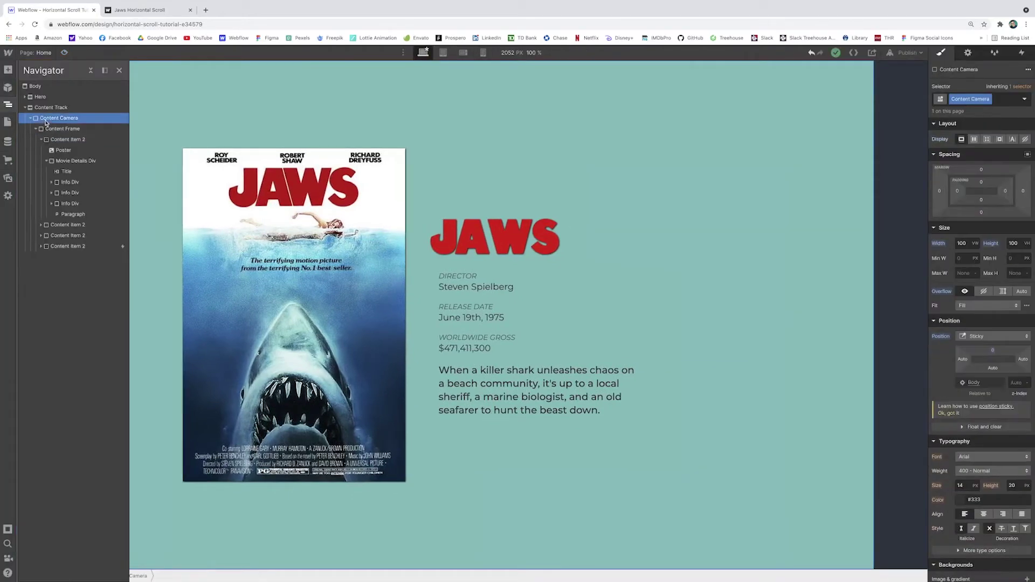
{"action": "left_click", "coordinate": [988, 295]}
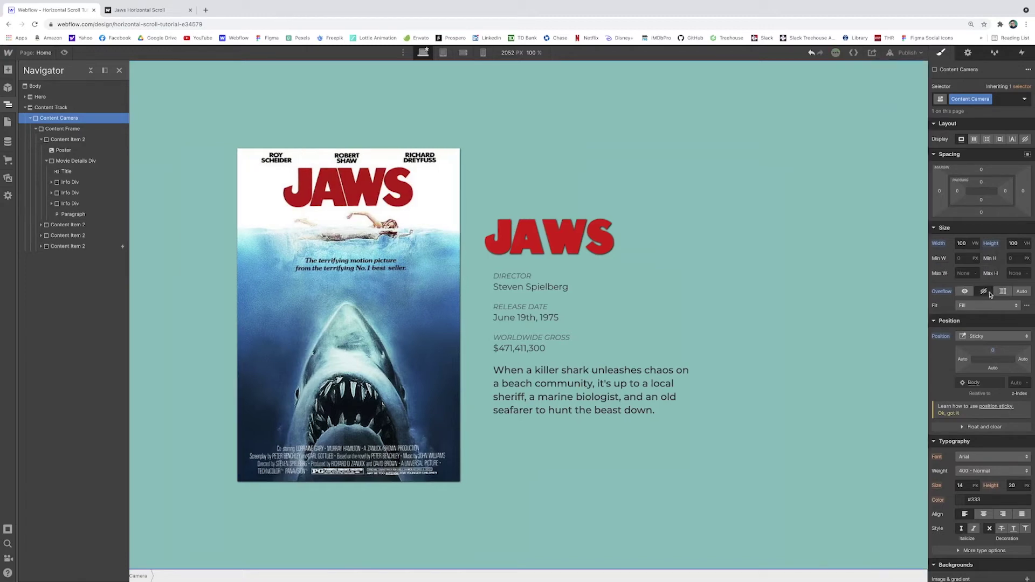
{"action": "left_click", "coordinate": [120, 70]}
{"action": "left_click", "coordinate": [65, 52]}
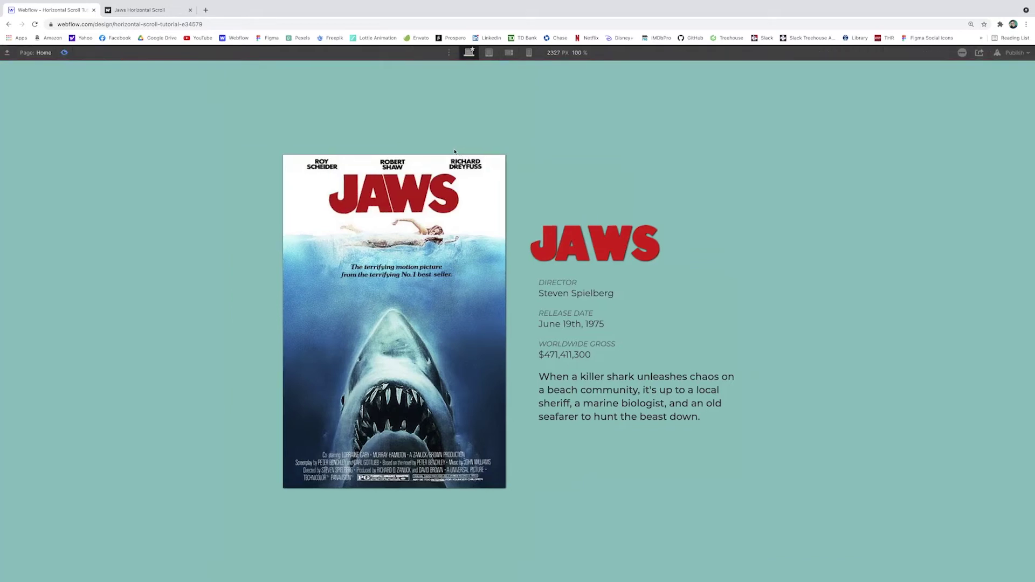
{"action": "scroll", "coordinate": [454, 151], "scroll_direction": "down", "scroll_amount": 5}
{"action": "scroll", "coordinate": [539, 179], "scroll_direction": "up", "scroll_amount": 8}
{"action": "scroll", "coordinate": [814, 258], "scroll_direction": "down", "scroll_amount": 2}
{"action": "scroll", "coordinate": [813, 258], "scroll_direction": "down", "scroll_amount": 8}
{"action": "scroll", "coordinate": [813, 255], "scroll_direction": "up", "scroll_amount": 15}
{"action": "scroll", "coordinate": [812, 255], "scroll_direction": "up", "scroll_amount": 5}
{"action": "scroll", "coordinate": [812, 255], "scroll_direction": "down", "scroll_amount": 5}
{"action": "scroll", "coordinate": [814, 255], "scroll_direction": "up", "scroll_amount": 2}
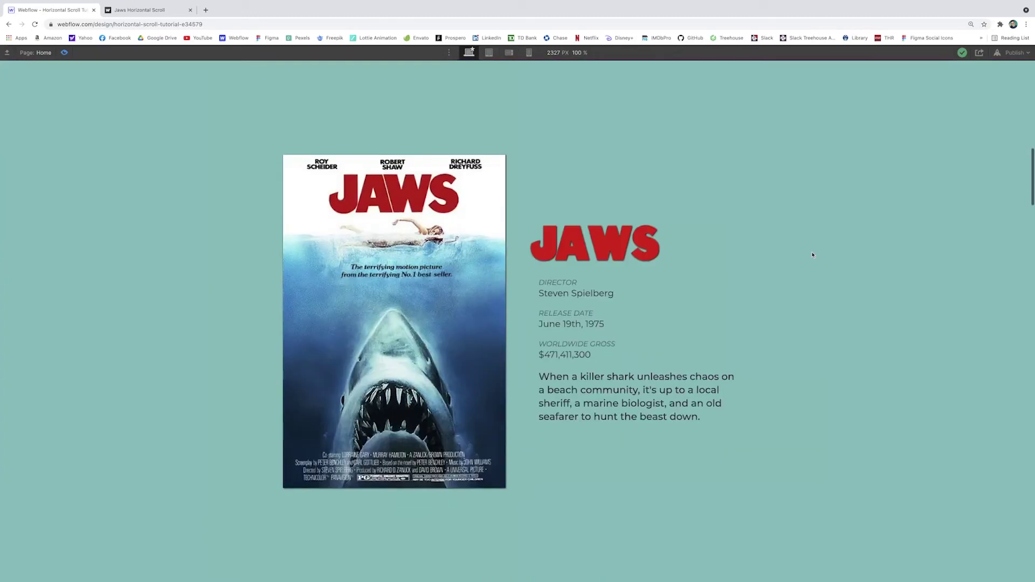
{"action": "scroll", "coordinate": [814, 255], "scroll_direction": "down", "scroll_amount": 10}
{"action": "scroll", "coordinate": [813, 254], "scroll_direction": "up", "scroll_amount": 8}
{"action": "scroll", "coordinate": [742, 240], "scroll_direction": "up", "scroll_amount": 1}
{"action": "key", "text": "super+shift+p"}
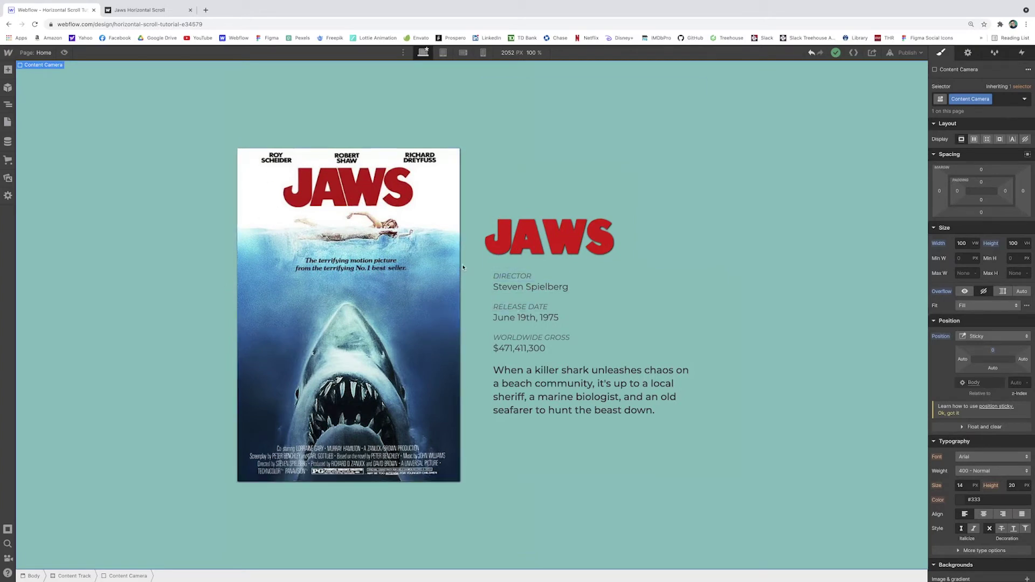
- Give Content Track a While scrolling in view trigger playing new animation 'Horizontal content scroll'
{"action": "left_click", "coordinate": [7, 105]}
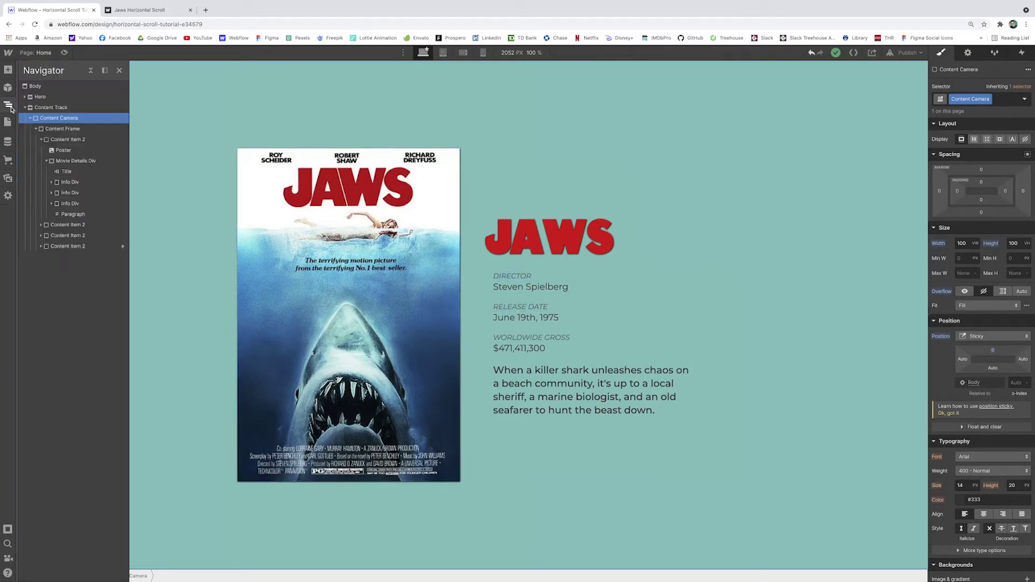
{"action": "left_click", "coordinate": [51, 107]}
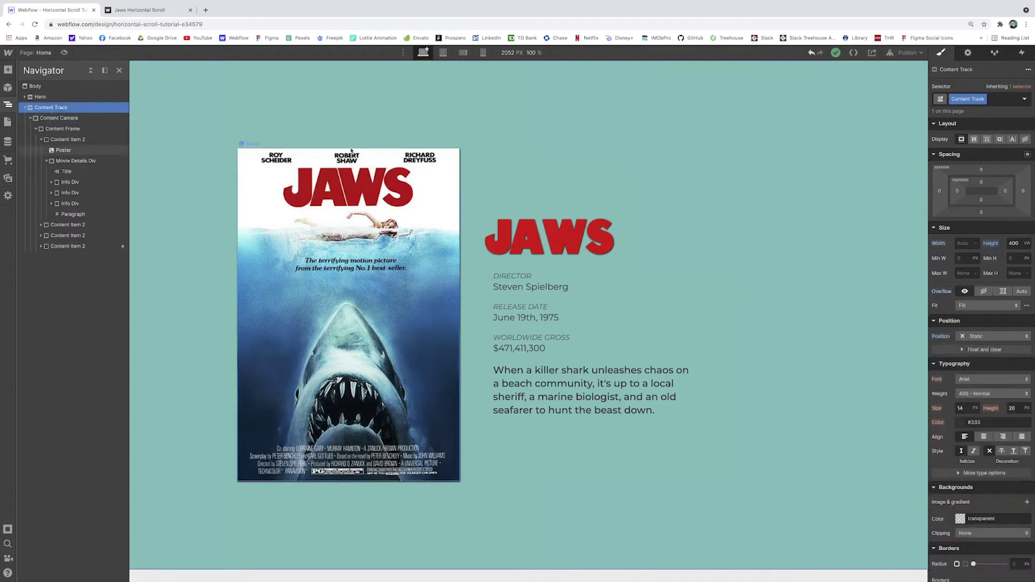
{"action": "left_click", "coordinate": [1022, 54]}
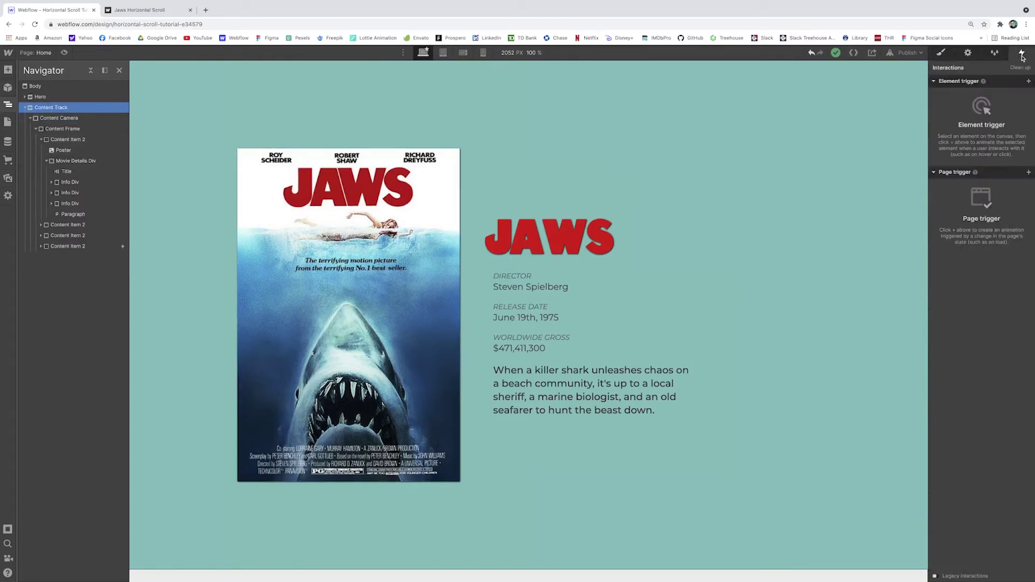
{"action": "left_click", "coordinate": [1029, 82]}
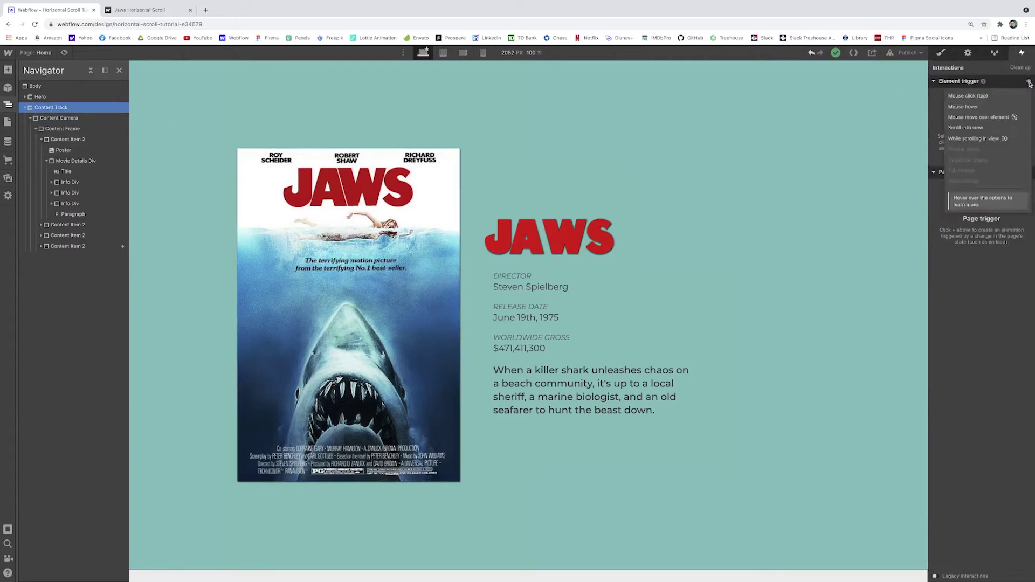
{"action": "left_click", "coordinate": [995, 139]}
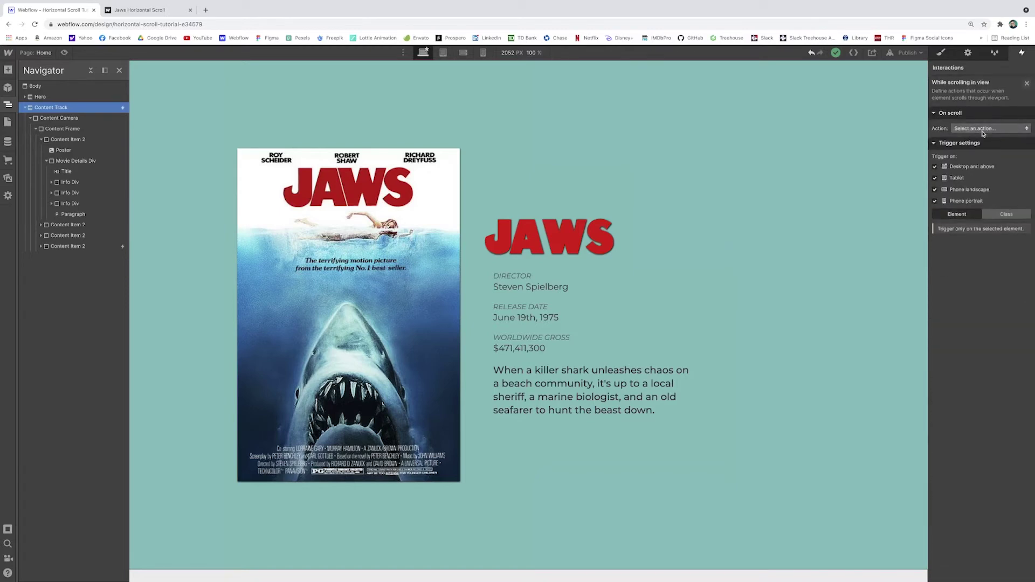
{"action": "left_click", "coordinate": [983, 129]}
{"action": "left_click", "coordinate": [985, 150]}
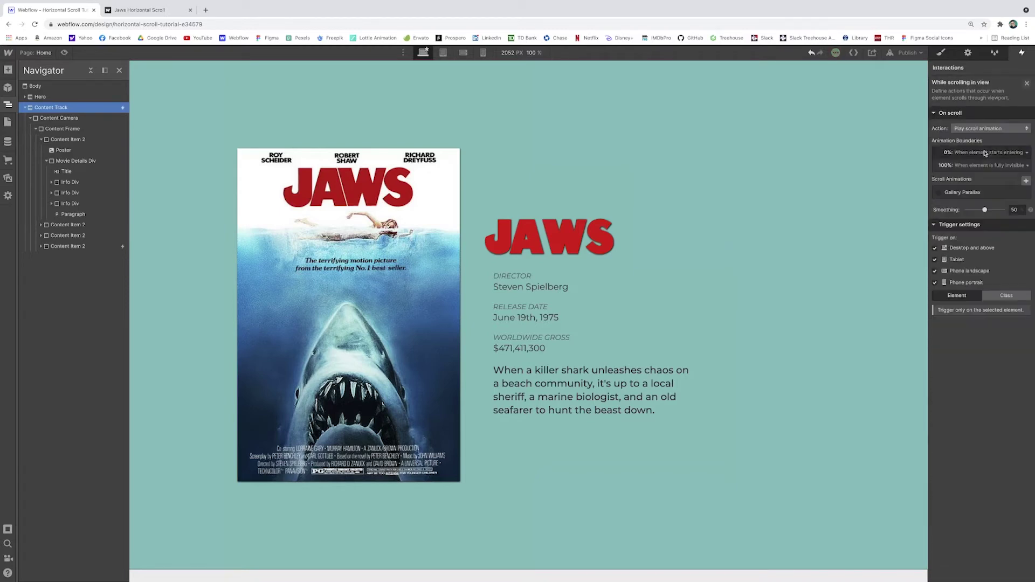
{"action": "left_click", "coordinate": [1026, 182]}
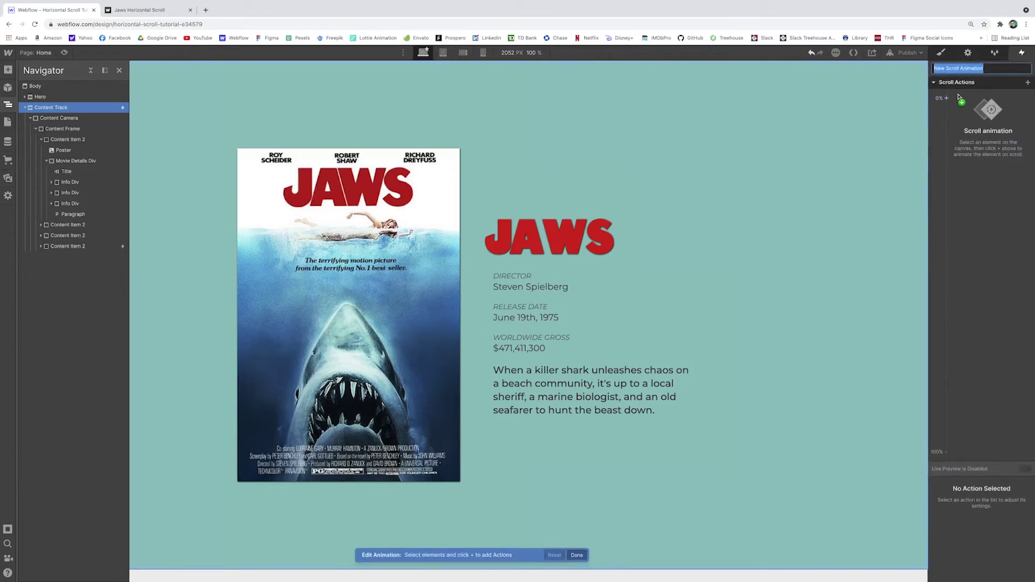
{"action": "type", "text": "Horizontal c"}
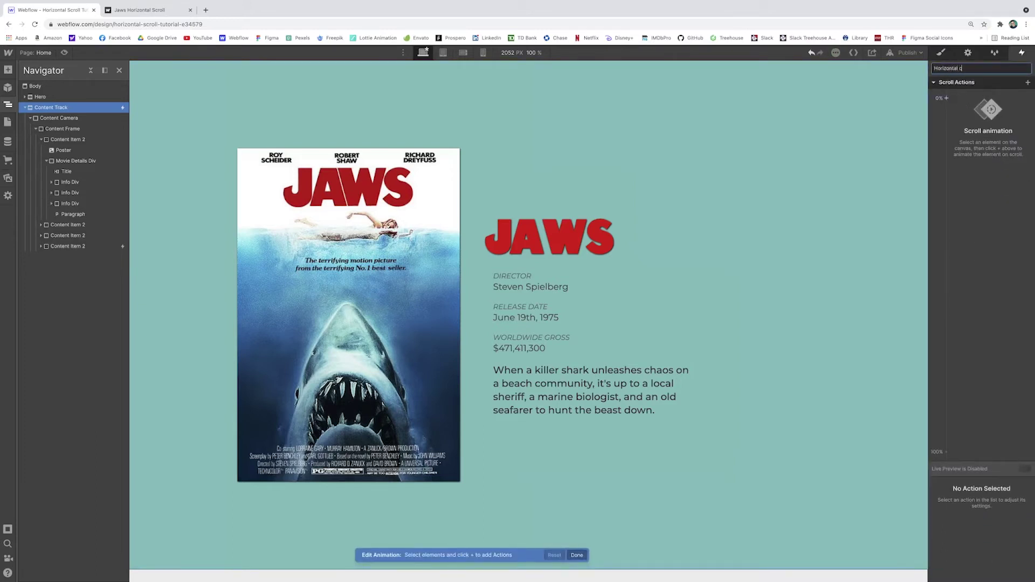
{"action": "type", "text": "ontent scroll"}
{"action": "key", "text": "Return"}
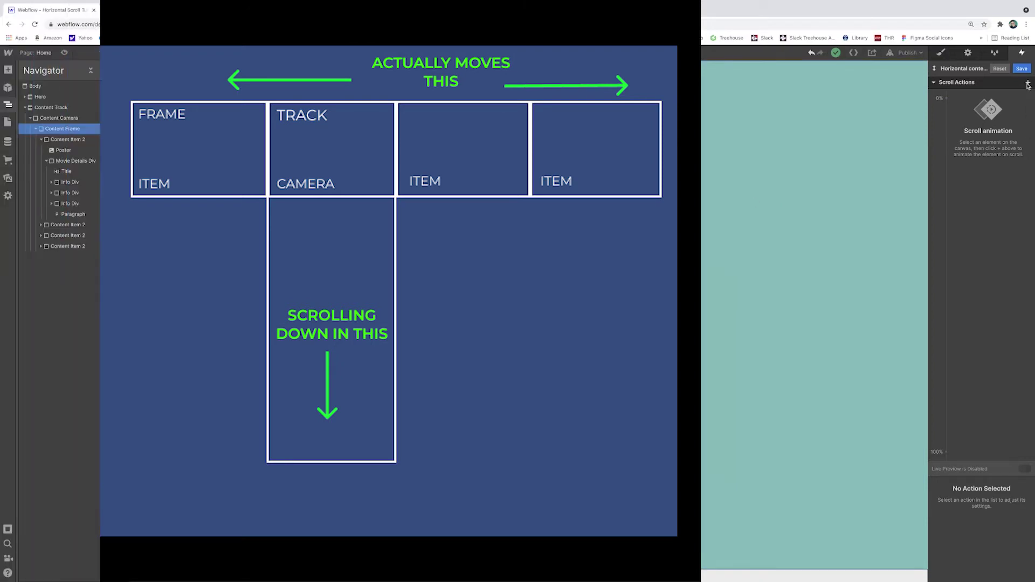
- Add a Move action on Content Frame with X 0vw at 0% and -300vw at 100%
{"action": "left_click", "coordinate": [1028, 82]}
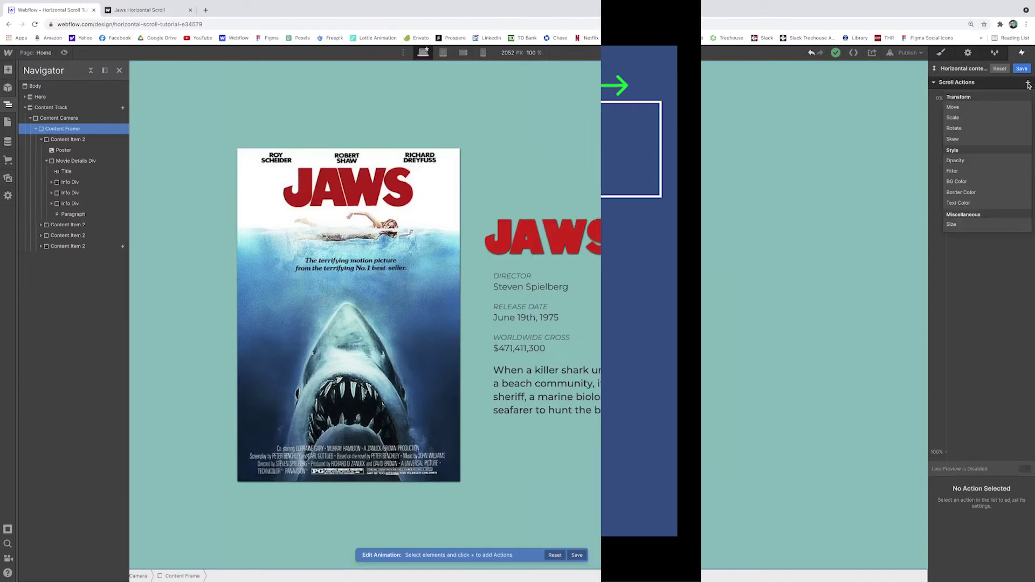
{"action": "left_click", "coordinate": [986, 112]}
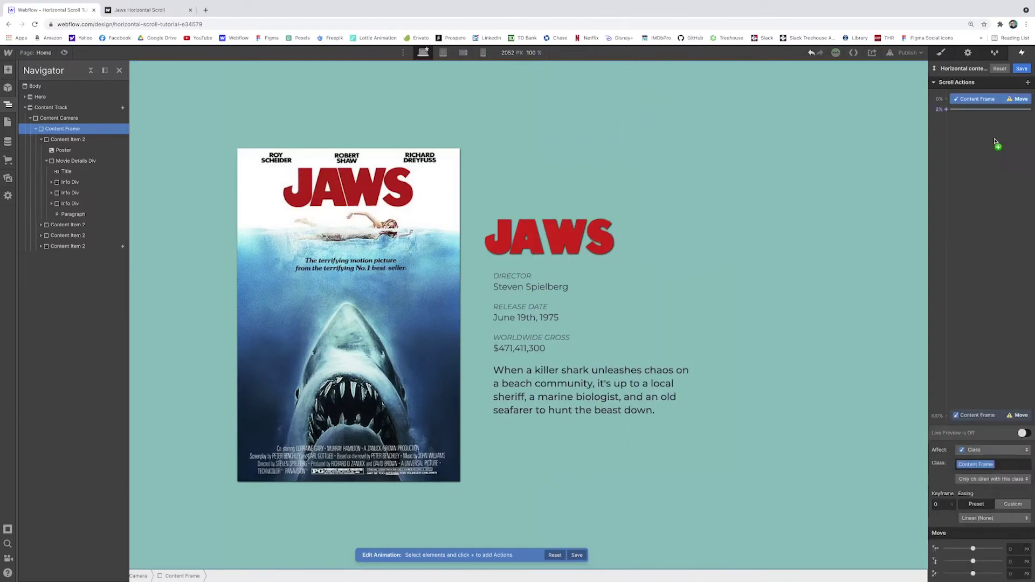
{"action": "left_click", "coordinate": [989, 103]}
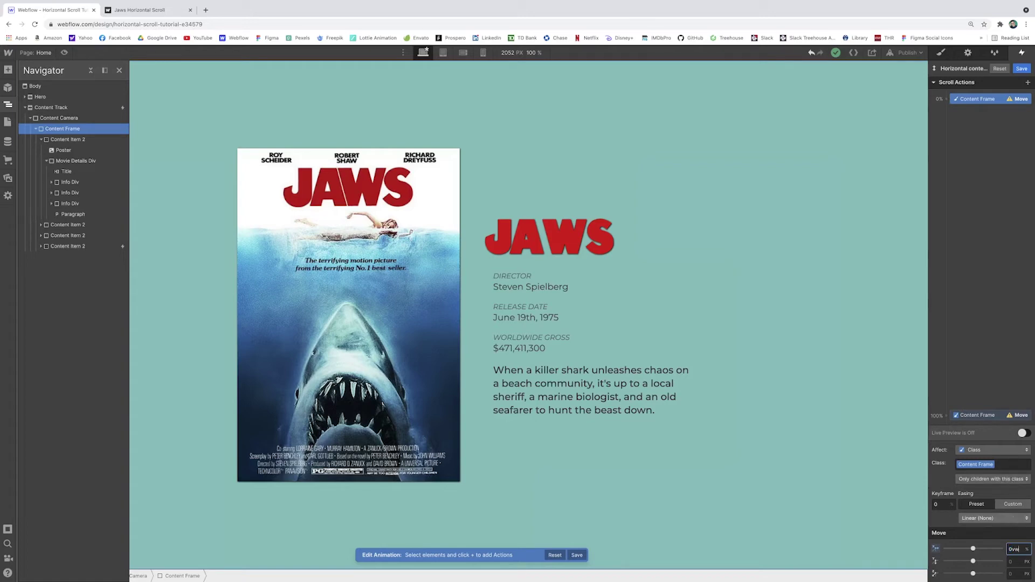
{"action": "key", "text": "Return"}
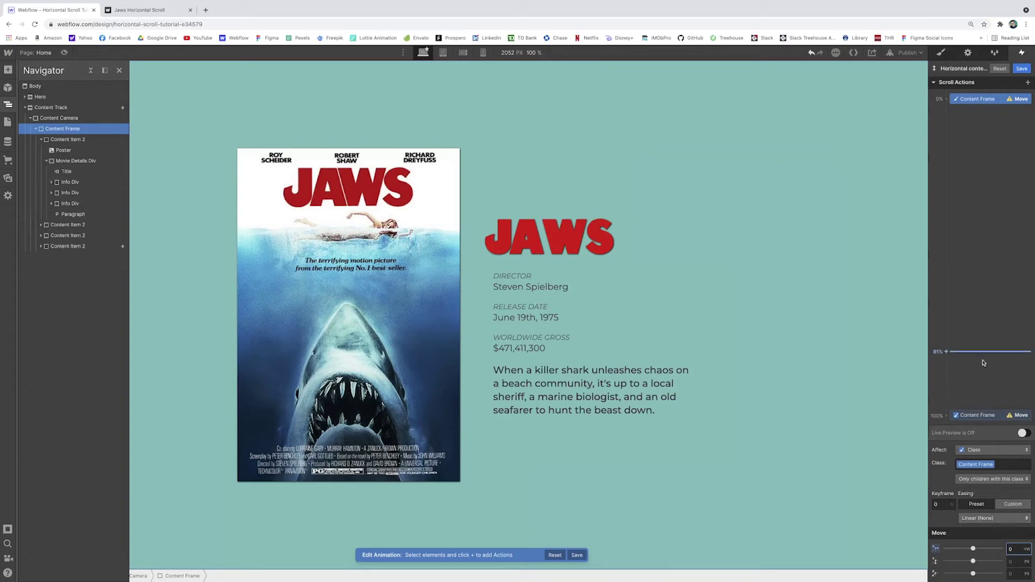
{"action": "left_click", "coordinate": [983, 418]}
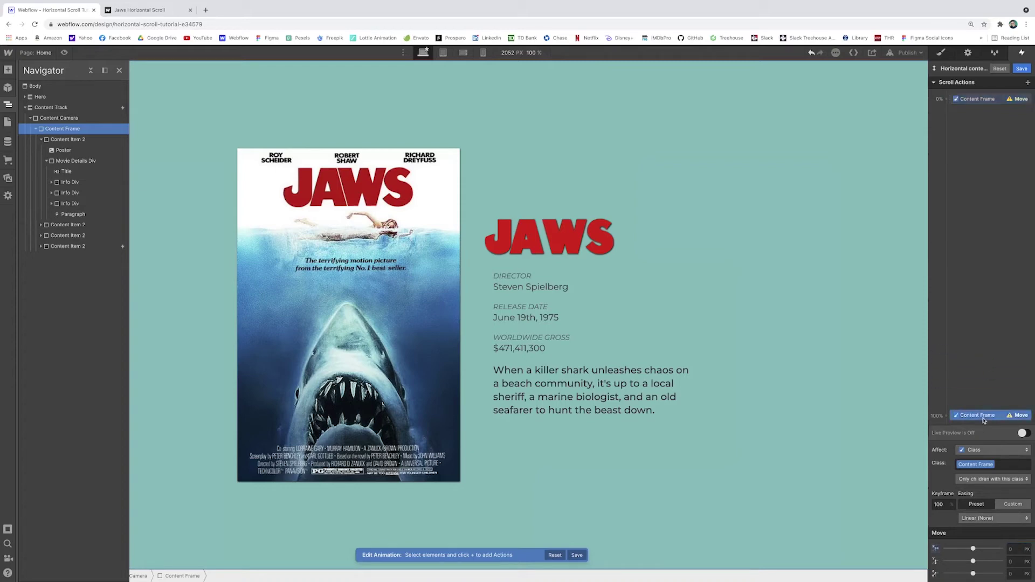
{"action": "left_click", "coordinate": [1018, 551]}
{"action": "type", "text": "-300vw"}
{"action": "key", "text": "Return"}
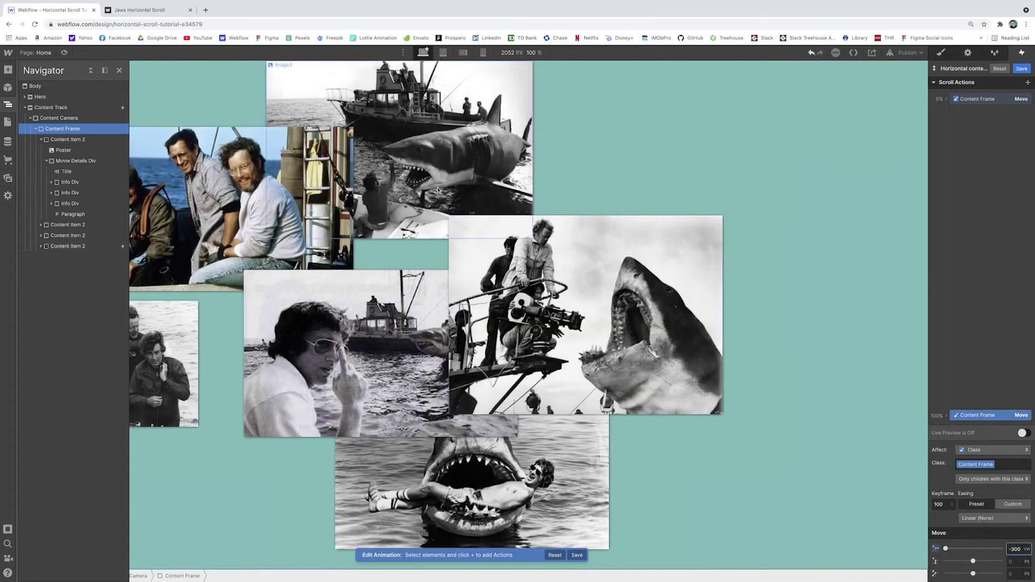
{"action": "scroll", "coordinate": [653, 225], "scroll_direction": "up", "scroll_amount": 3}
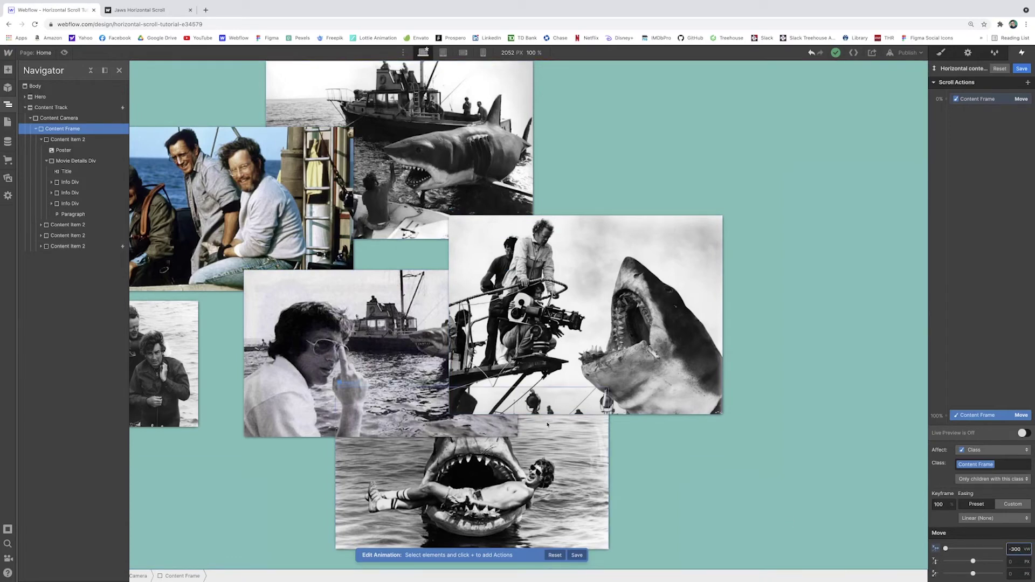
{"action": "left_click", "coordinate": [577, 555]}
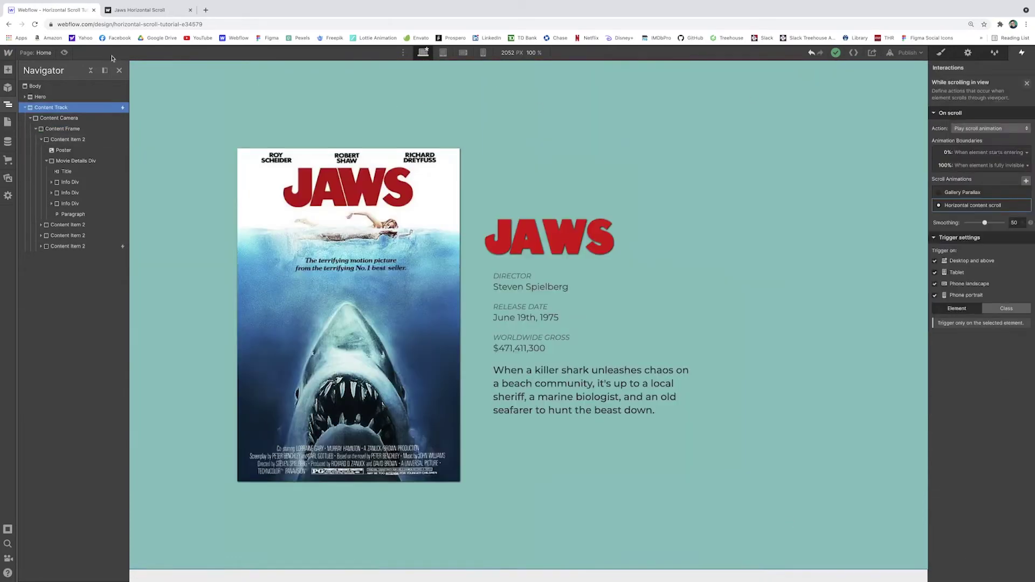
{"action": "left_click", "coordinate": [63, 53]}
{"action": "scroll", "coordinate": [555, 176], "scroll_direction": "up", "scroll_amount": 10}
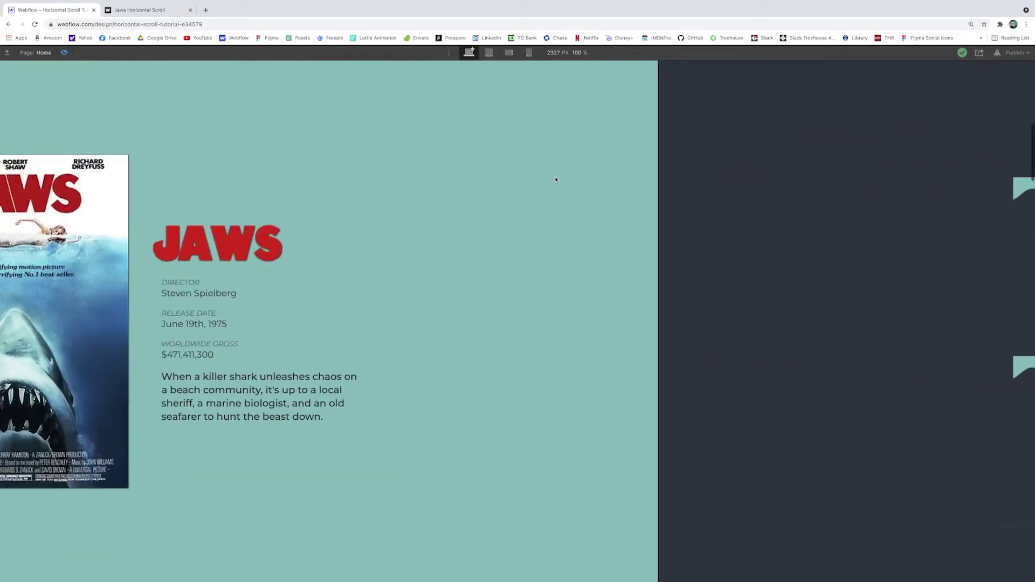
{"action": "scroll", "coordinate": [555, 180], "scroll_direction": "down", "scroll_amount": 8}
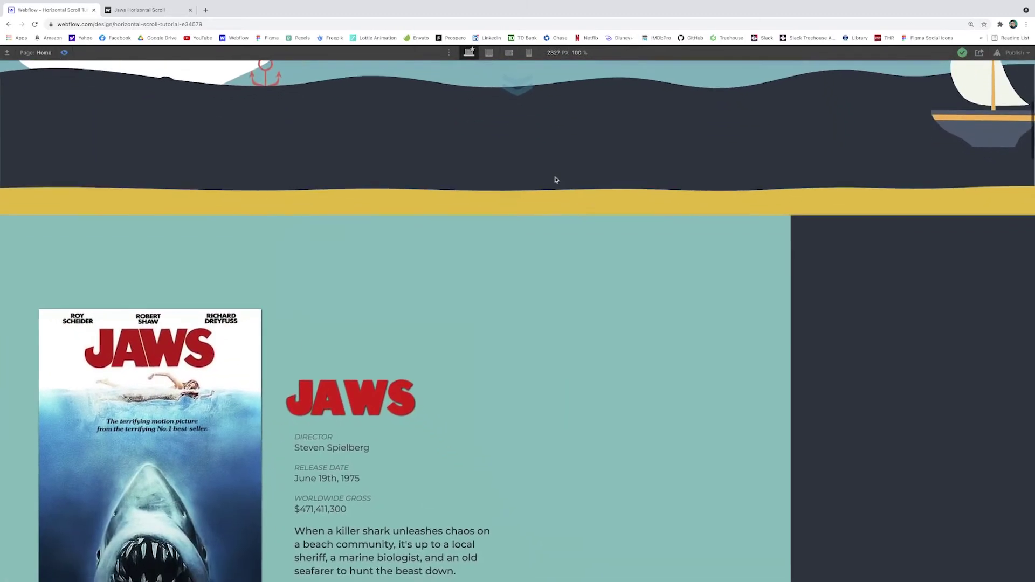
{"action": "scroll", "coordinate": [556, 179], "scroll_direction": "down", "scroll_amount": 10}
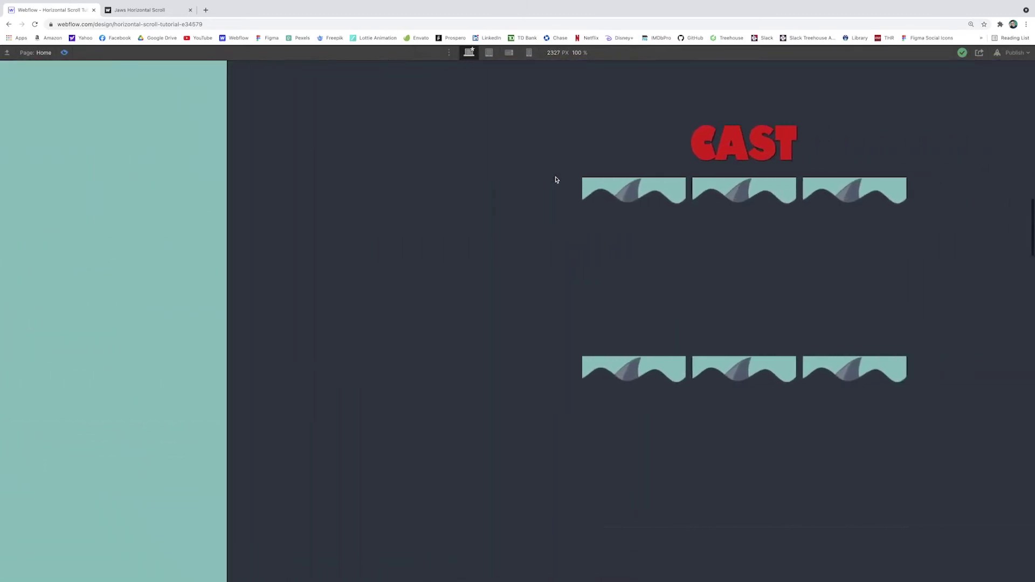
{"action": "scroll", "coordinate": [556, 180], "scroll_direction": "down", "scroll_amount": 10}
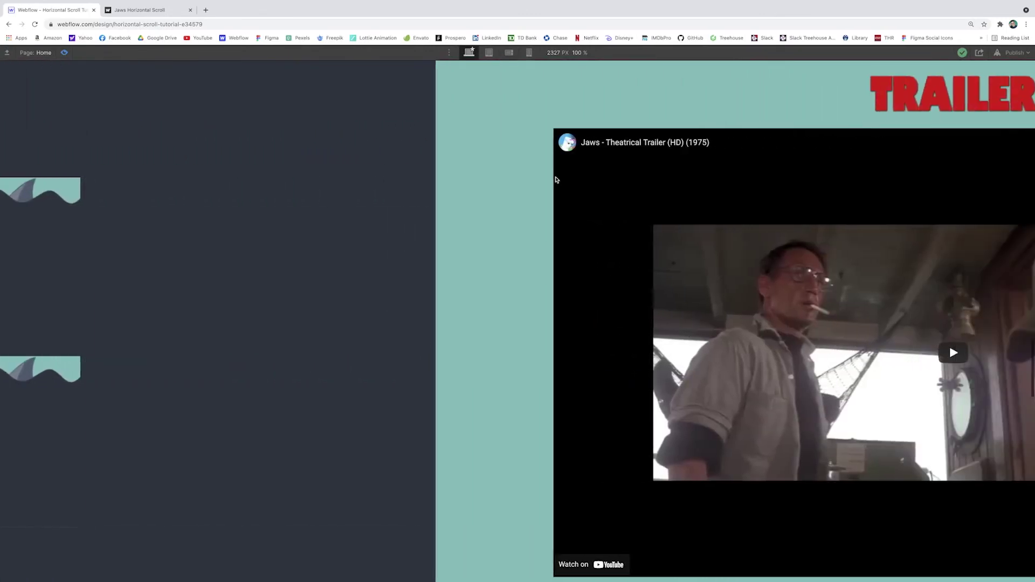
{"action": "scroll", "coordinate": [556, 180], "scroll_direction": "down", "scroll_amount": 8}
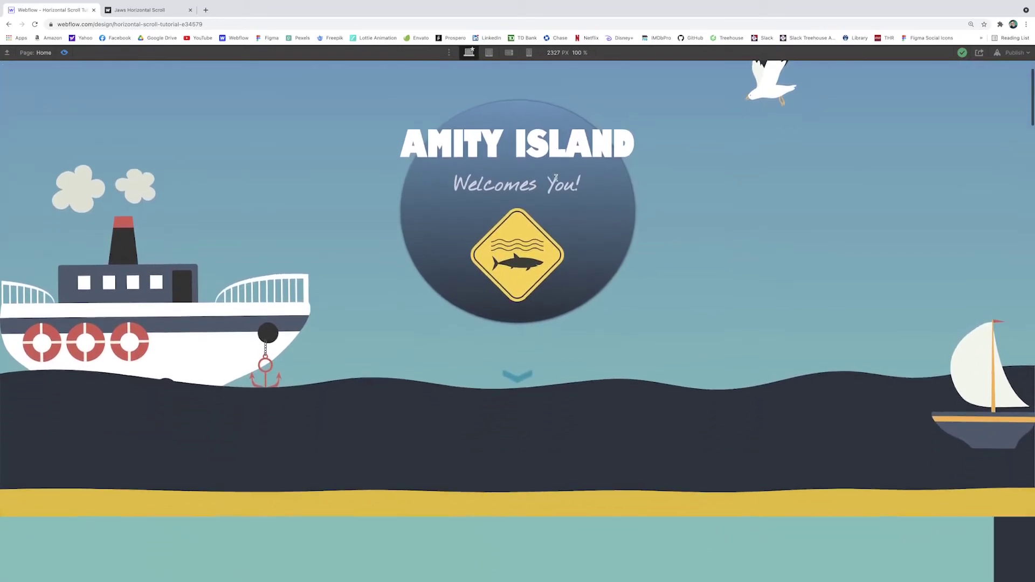
{"action": "scroll", "coordinate": [556, 179], "scroll_direction": "down", "scroll_amount": 10}
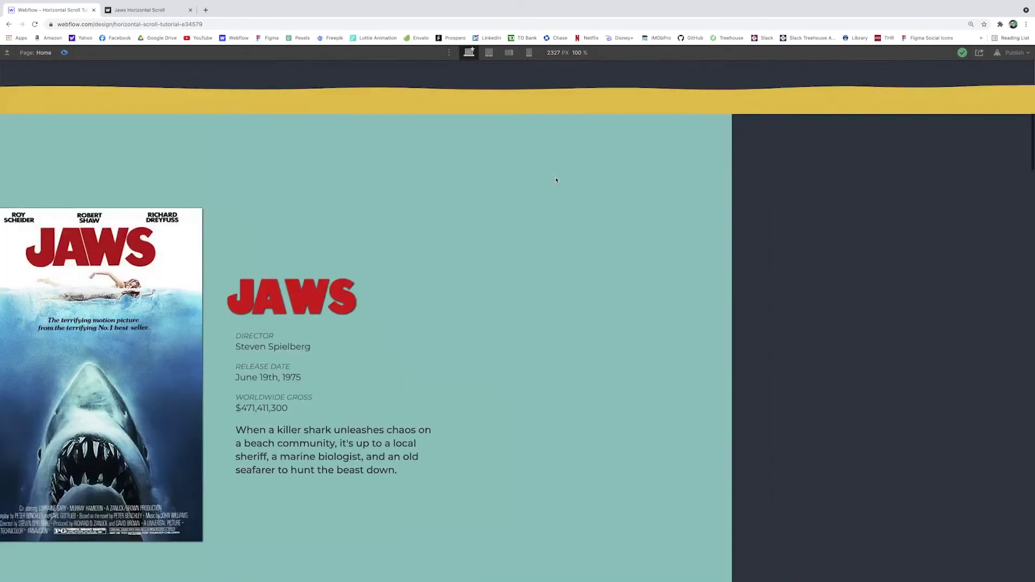
{"action": "scroll", "coordinate": [555, 179], "scroll_direction": "up", "scroll_amount": 10}
{"action": "scroll", "coordinate": [556, 179], "scroll_direction": "down", "scroll_amount": 10}
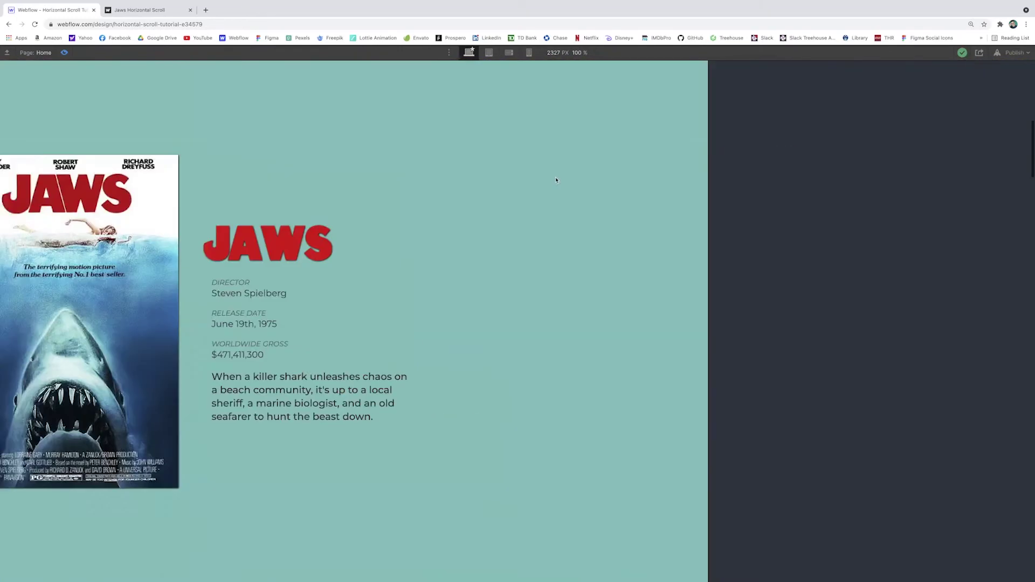
{"action": "scroll", "coordinate": [556, 179], "scroll_direction": "up", "scroll_amount": 6}
{"action": "scroll", "coordinate": [556, 179], "scroll_direction": "down", "scroll_amount": 5}
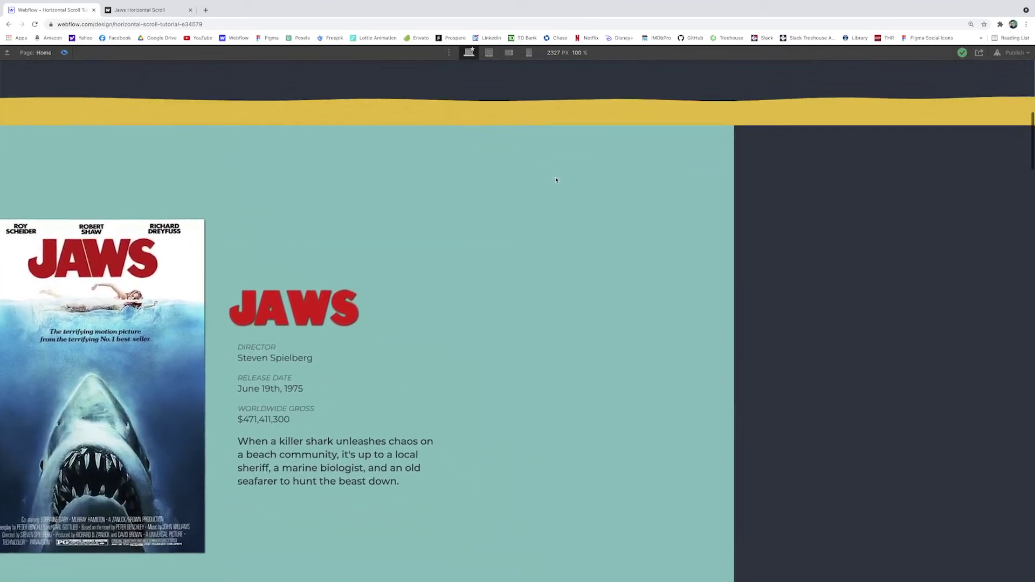
{"action": "scroll", "coordinate": [378, 183], "scroll_direction": "up", "scroll_amount": 4}
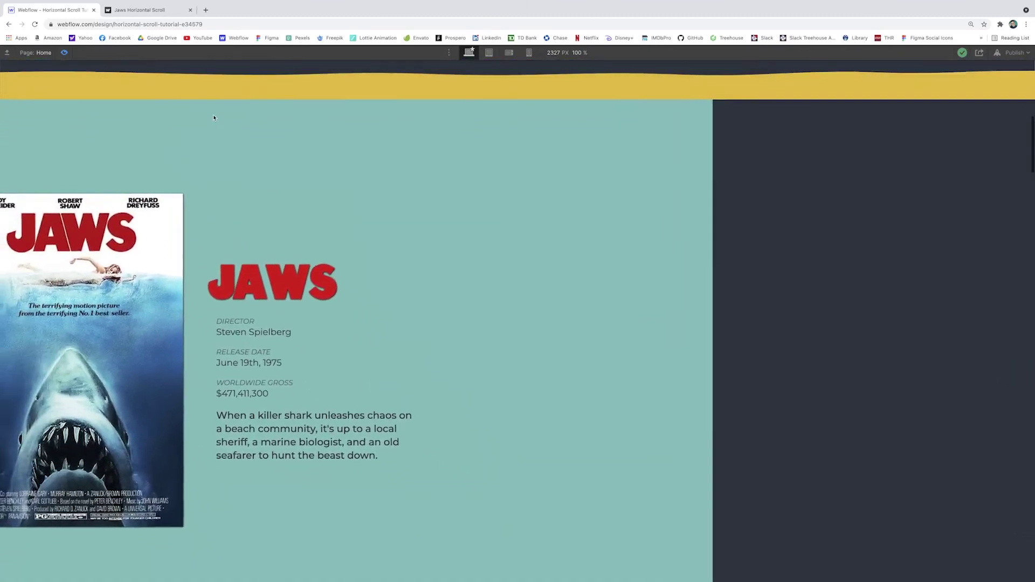
{"action": "key", "text": "Escape"}
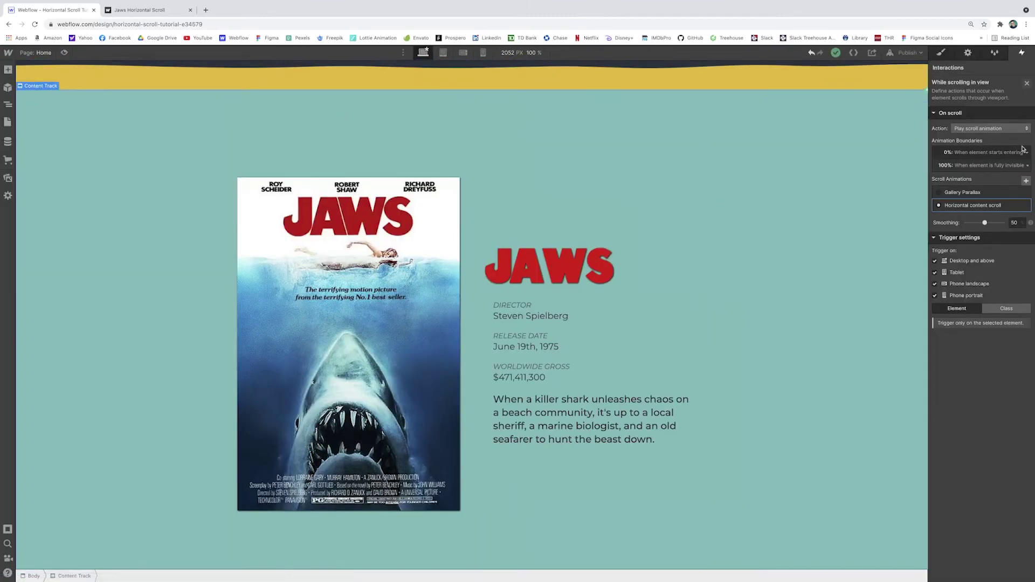
- Set the scroll animation's start boundary to 'Is fully visible' and preview the sliding panels
{"action": "left_click", "coordinate": [983, 154]}
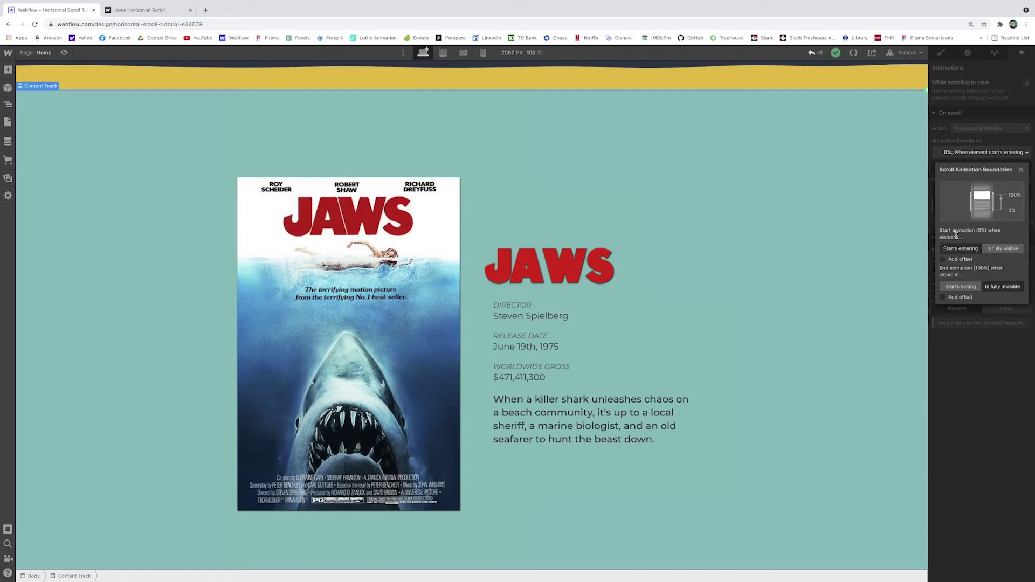
{"action": "left_click", "coordinate": [1003, 249]}
{"action": "key", "text": "ctrl+shift+p"}
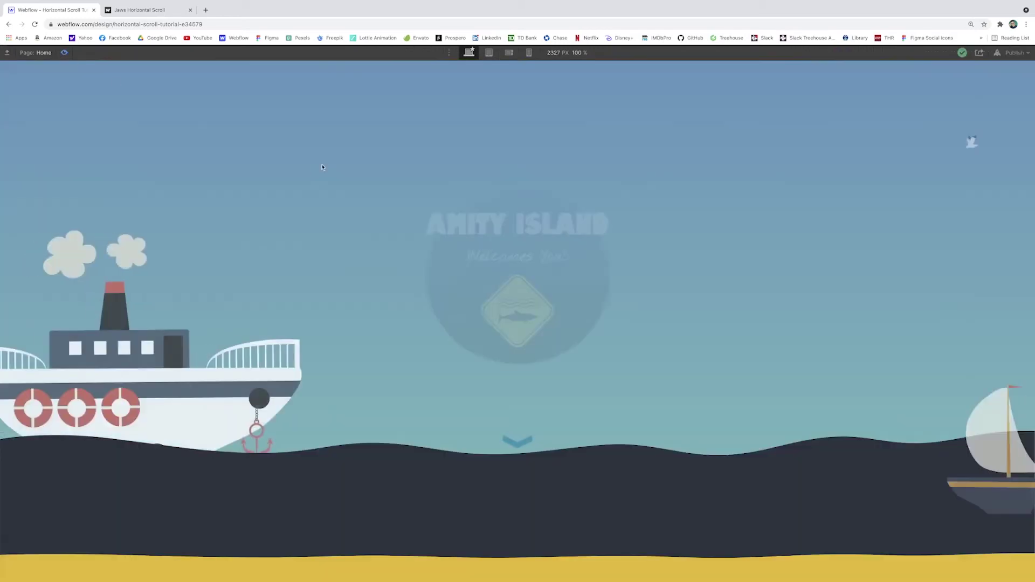
{"action": "scroll", "coordinate": [321, 165], "scroll_direction": "down", "scroll_amount": 10}
{"action": "scroll", "coordinate": [321, 165], "scroll_direction": "down", "scroll_amount": 3}
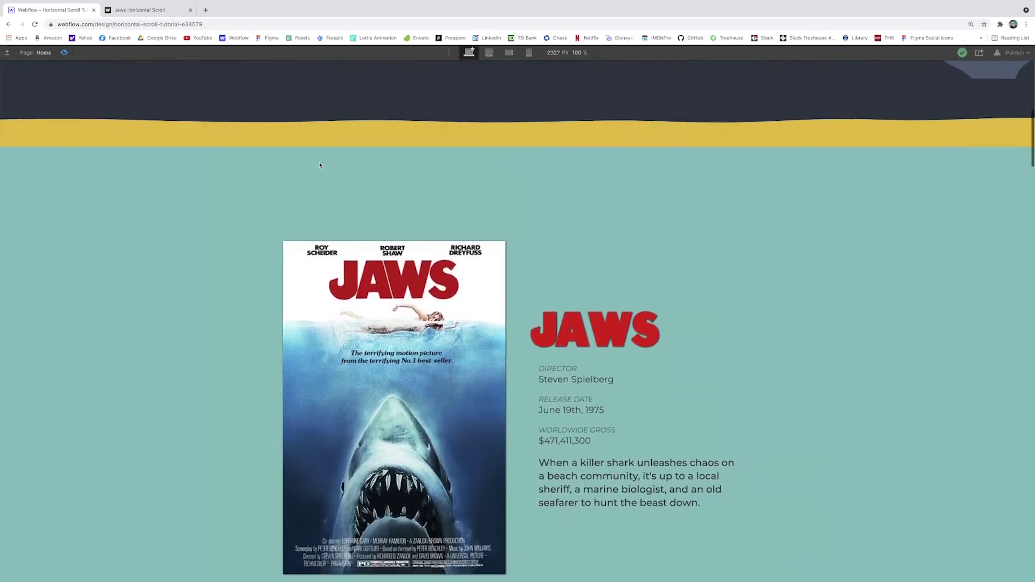
{"action": "scroll", "coordinate": [320, 165], "scroll_direction": "down", "scroll_amount": 10}
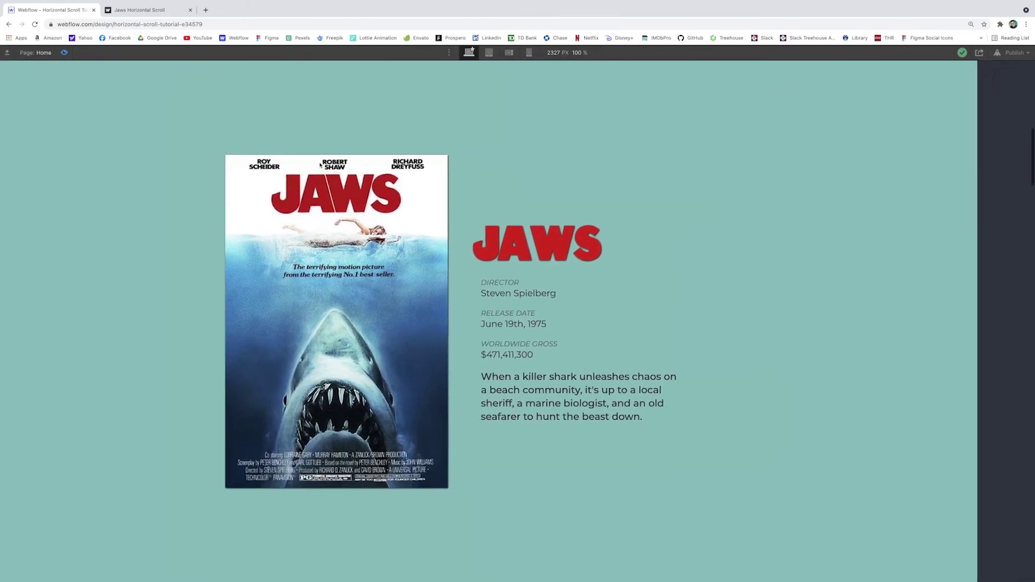
{"action": "scroll", "coordinate": [550, 138], "scroll_direction": "down", "scroll_amount": 10}
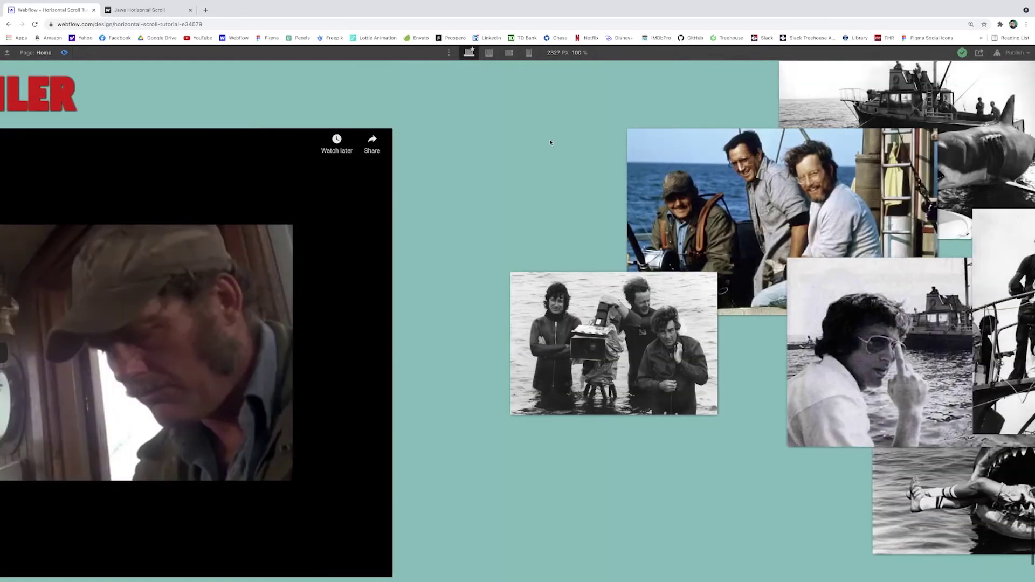
{"action": "scroll", "coordinate": [550, 143], "scroll_direction": "down", "scroll_amount": 3}
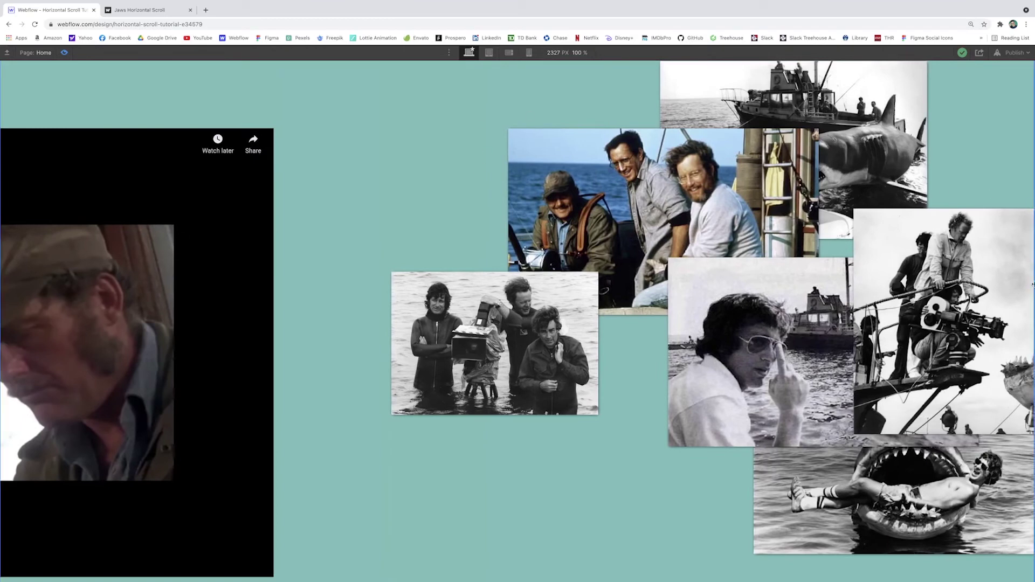
{"action": "left_click", "coordinate": [63, 53]}
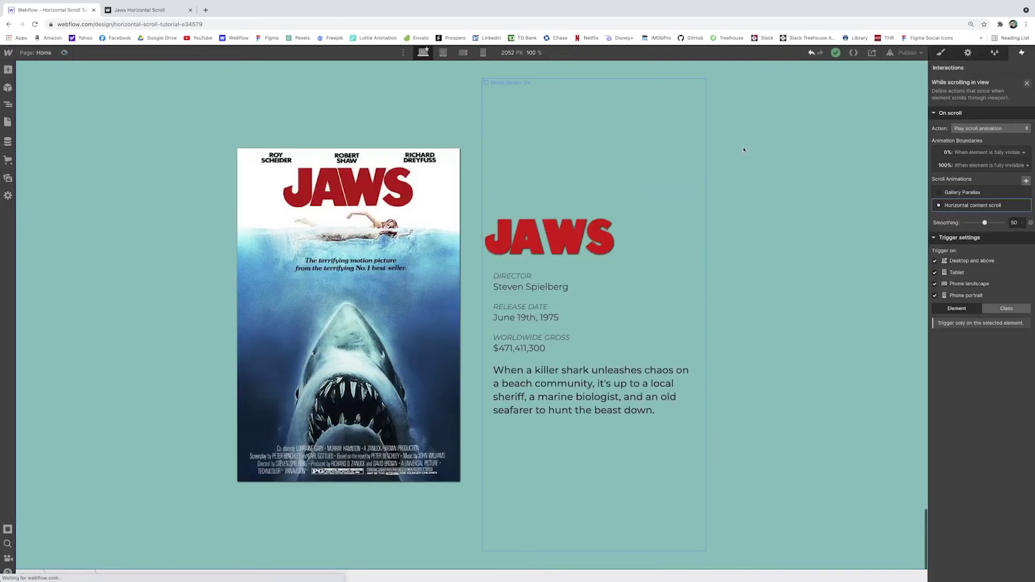
- Give the end boundary an offset of 22 and preview the scroll to the photo collage
{"action": "left_click", "coordinate": [975, 168]}
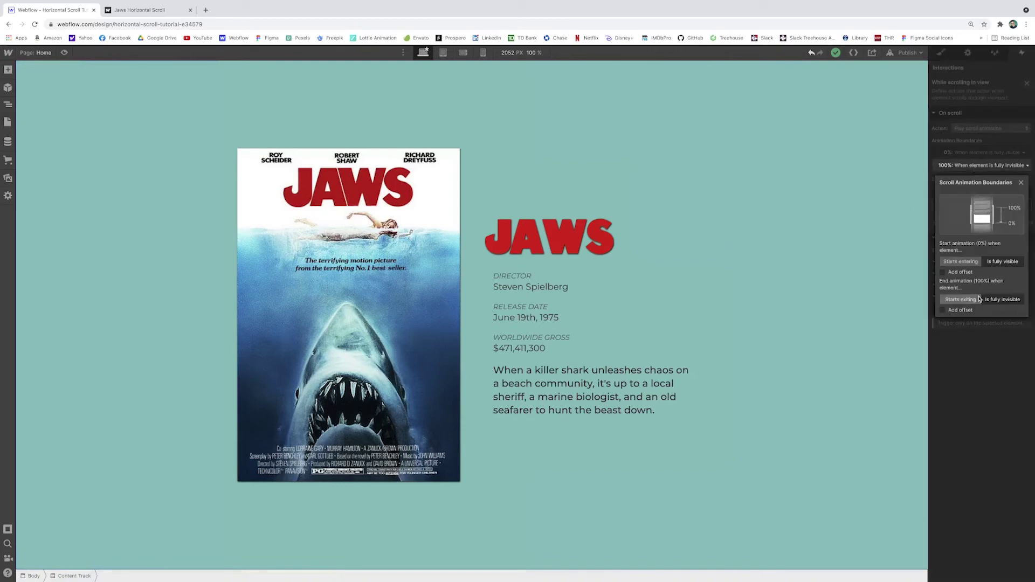
{"action": "left_click", "coordinate": [944, 311]}
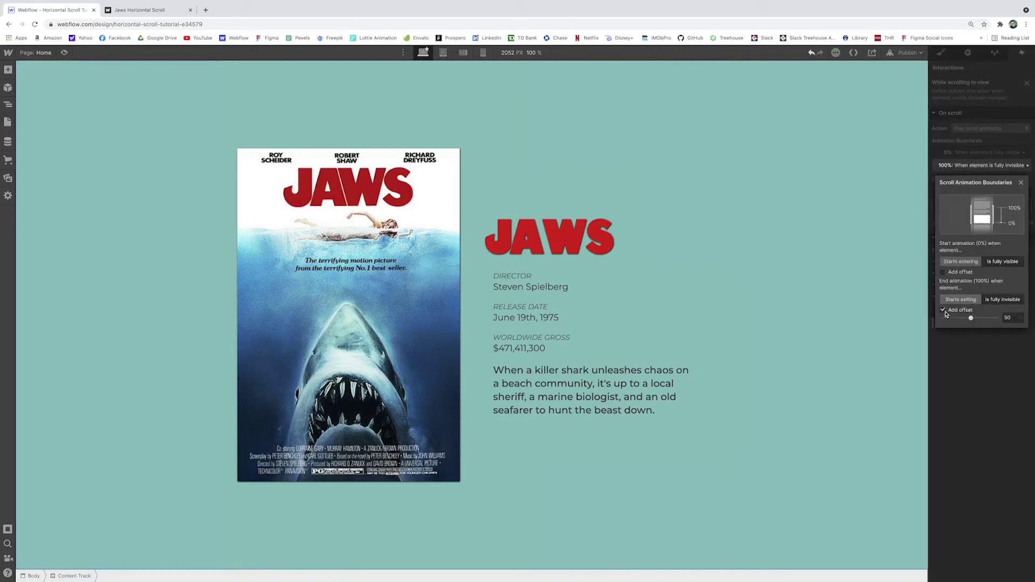
{"action": "left_click_drag", "start_coordinate": [971, 318], "coordinate": [957, 319]}
{"action": "key", "text": "ctrl+shift+p"}
{"action": "scroll", "coordinate": [437, 197], "scroll_direction": "down", "scroll_amount": 5}
{"action": "scroll", "coordinate": [437, 198], "scroll_direction": "down", "scroll_amount": 3}
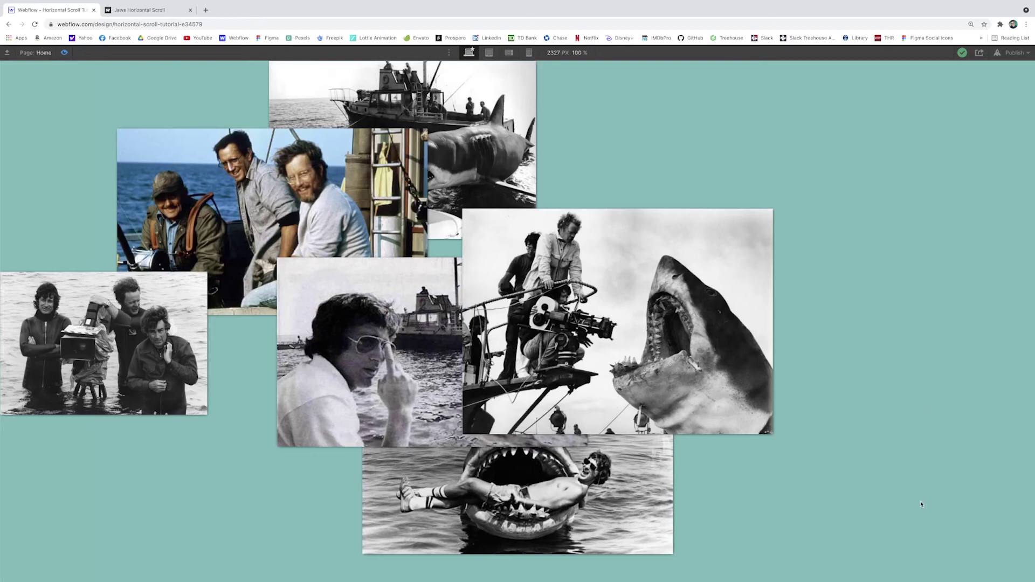
{"action": "scroll", "coordinate": [892, 504], "scroll_direction": "down", "scroll_amount": 2}
{"action": "scroll", "coordinate": [889, 501], "scroll_direction": "up", "scroll_amount": 10}
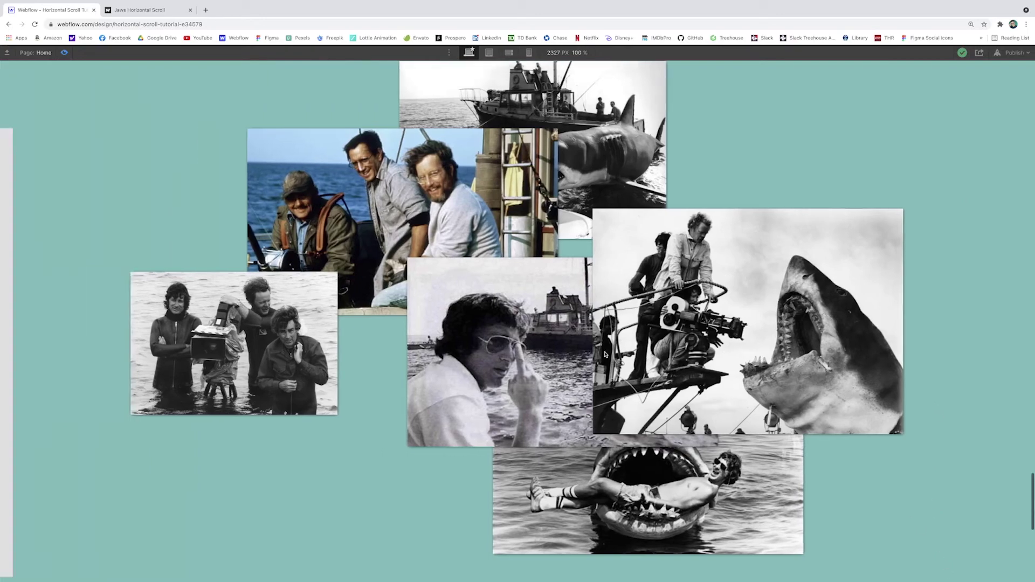
- In the Navigator, select Ocean Track and expand it through Ocean Camera and Ocean Frame
{"action": "key", "text": "shift+p"}
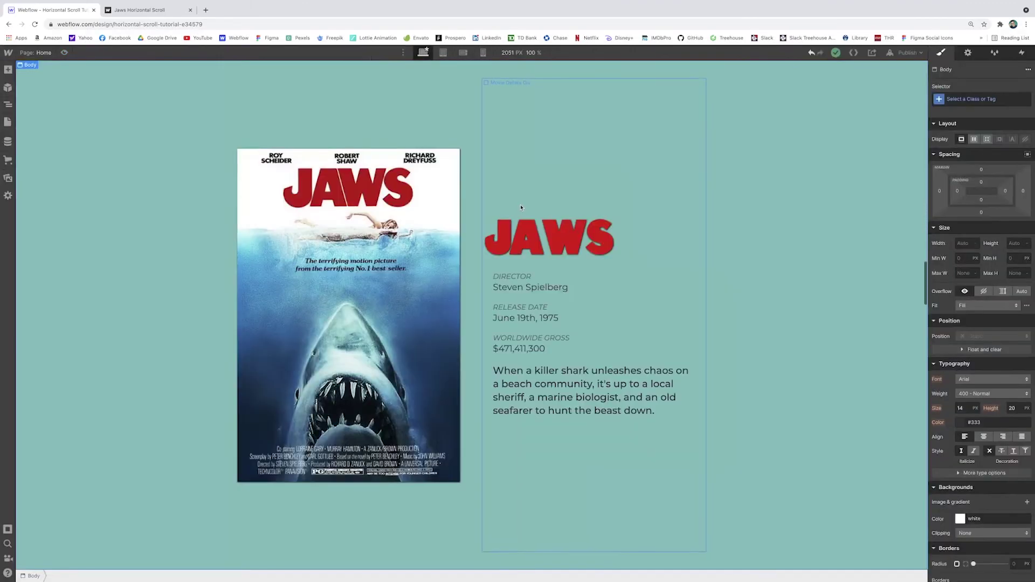
{"action": "left_click", "coordinate": [7, 103]}
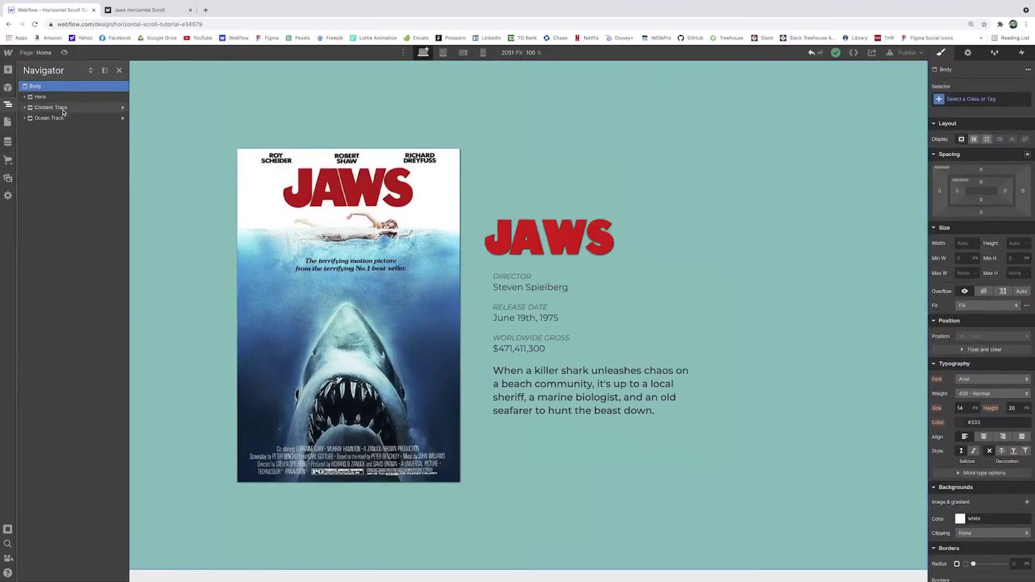
{"action": "left_click", "coordinate": [47, 118]}
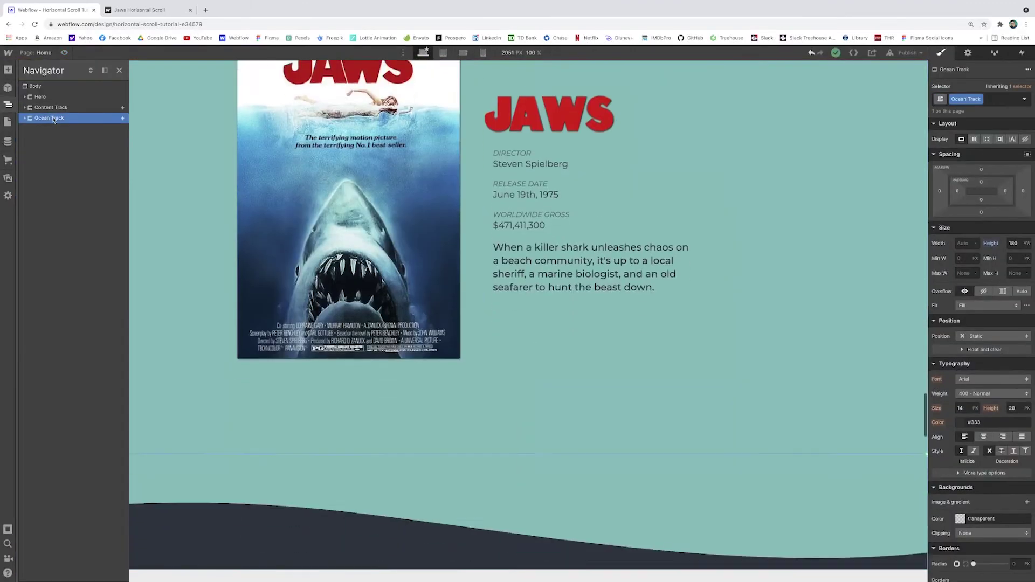
{"action": "scroll", "coordinate": [331, 245], "scroll_direction": "down", "scroll_amount": 4}
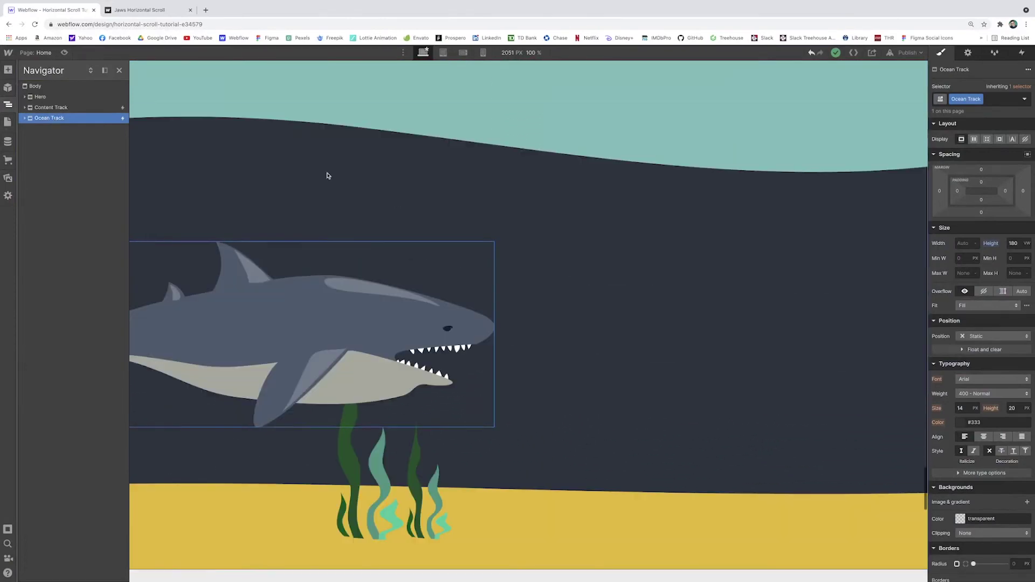
{"action": "left_click", "coordinate": [25, 118]}
{"action": "left_click", "coordinate": [30, 128]}
{"action": "left_click", "coordinate": [35, 140]}
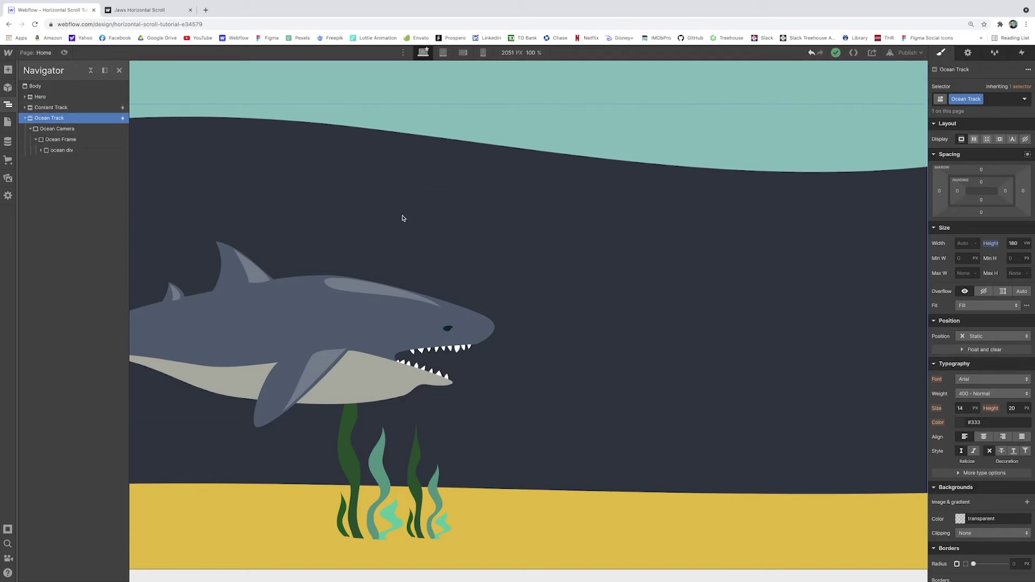
- Expand and select ocean div, then expand Content Track, Content Camera and Content Frame
{"action": "left_click", "coordinate": [39, 151]}
{"action": "left_click", "coordinate": [89, 154]}
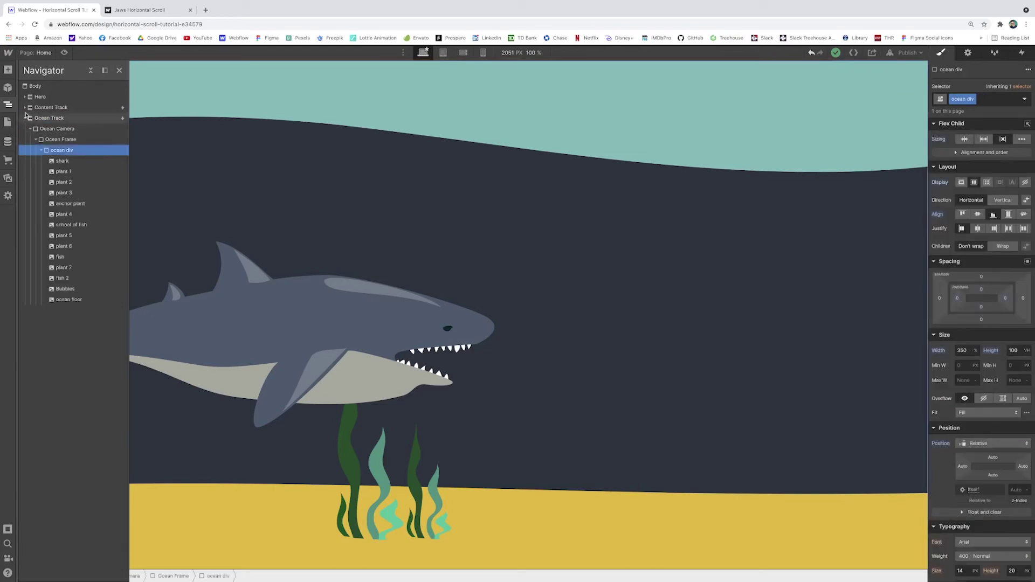
{"action": "left_click", "coordinate": [25, 107]}
{"action": "left_click", "coordinate": [29, 118]}
{"action": "left_click", "coordinate": [36, 129]}
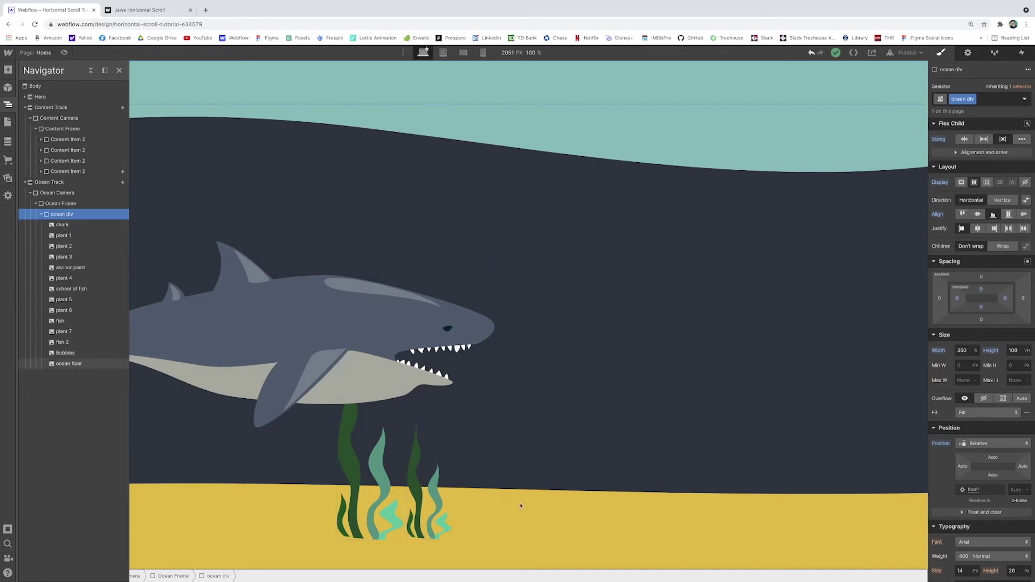
{"action": "key", "text": "ctrl+shift+p"}
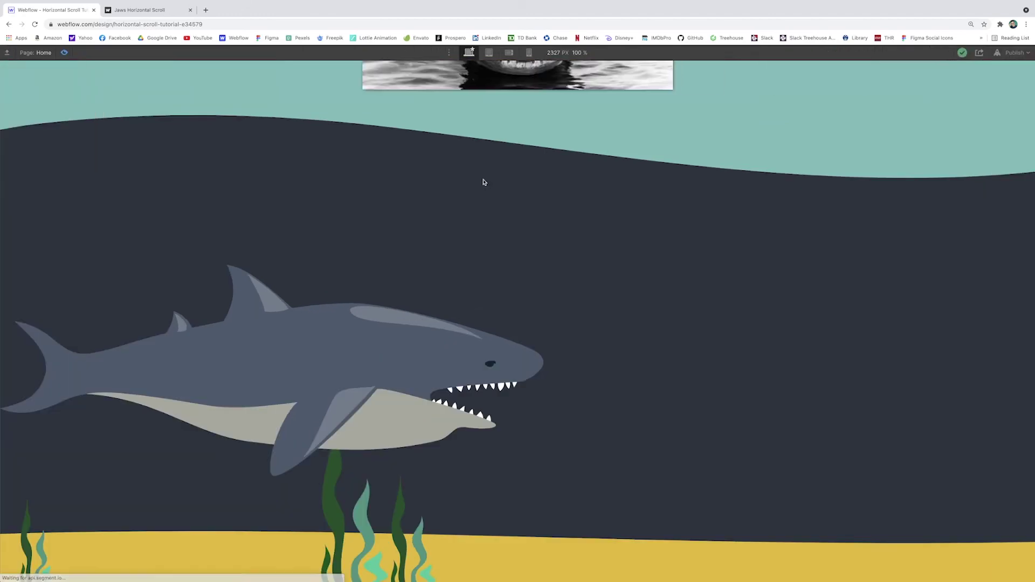
{"action": "scroll", "coordinate": [483, 183], "scroll_direction": "down", "scroll_amount": 10}
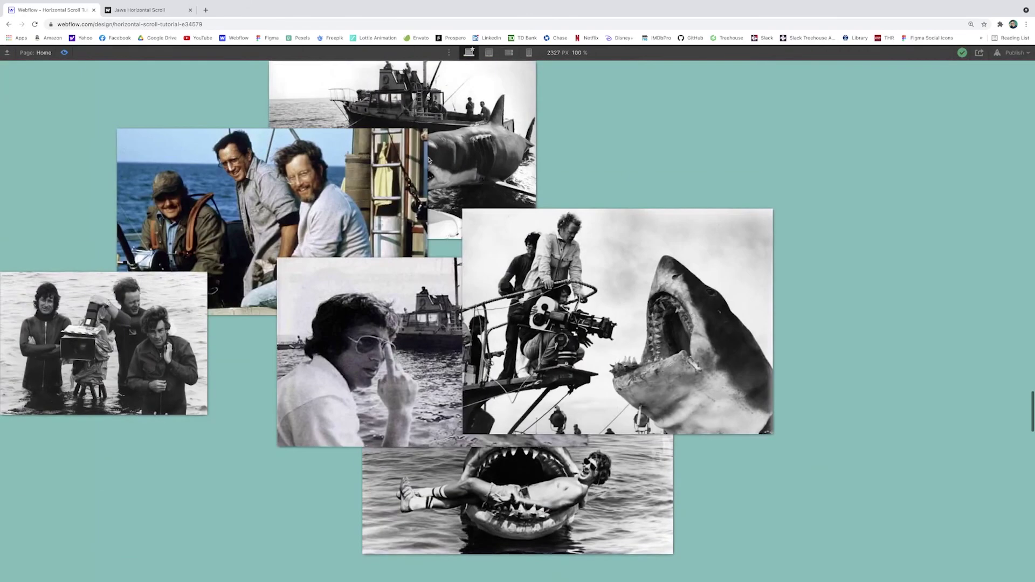
{"action": "scroll", "coordinate": [484, 182], "scroll_direction": "down", "scroll_amount": 3}
{"action": "scroll", "coordinate": [352, 121], "scroll_direction": "down", "scroll_amount": 7}
{"action": "scroll", "coordinate": [352, 120], "scroll_direction": "down", "scroll_amount": 5}
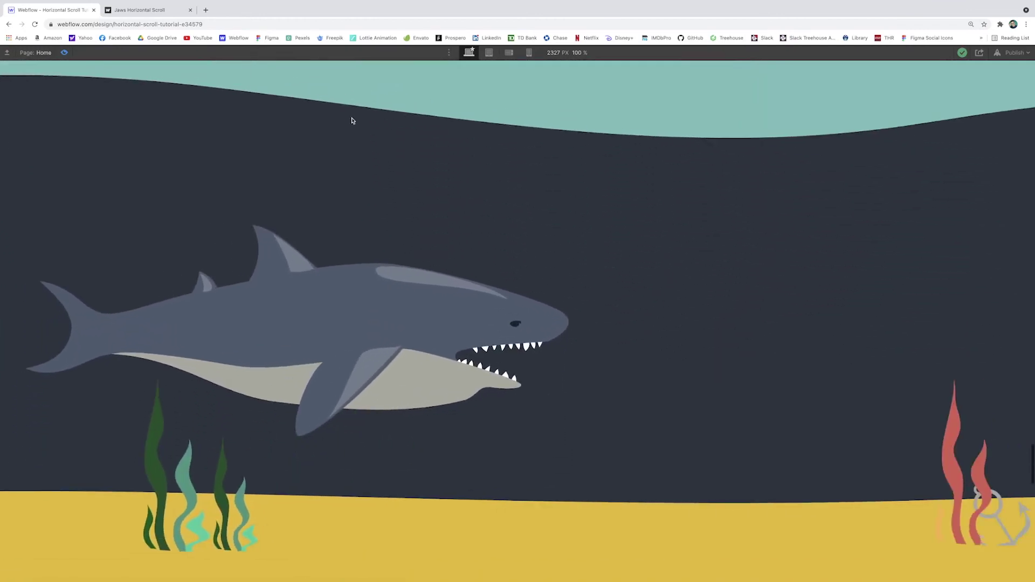
{"action": "scroll", "coordinate": [353, 120], "scroll_direction": "down", "scroll_amount": 5}
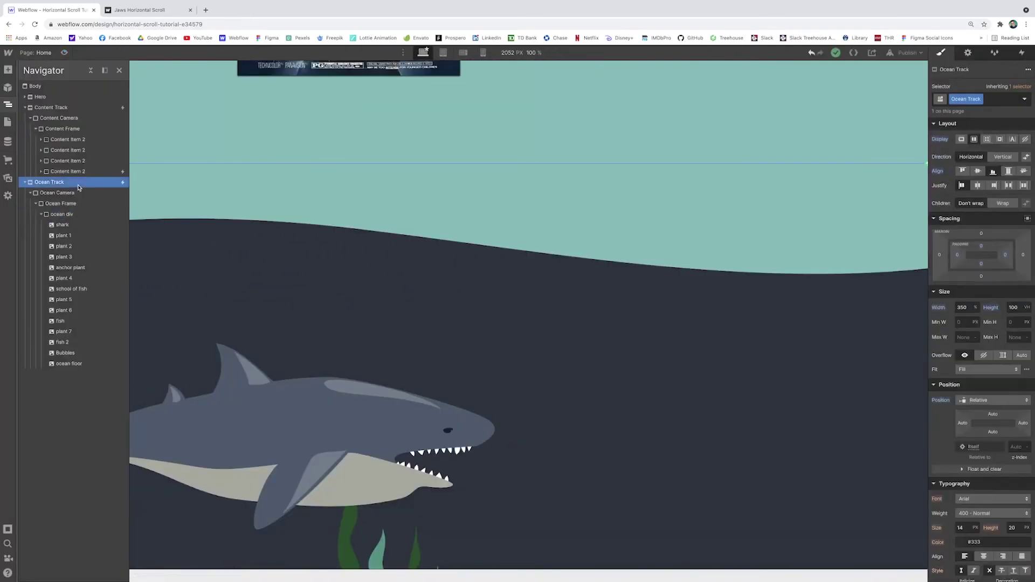
{"action": "left_click", "coordinate": [1021, 52]}
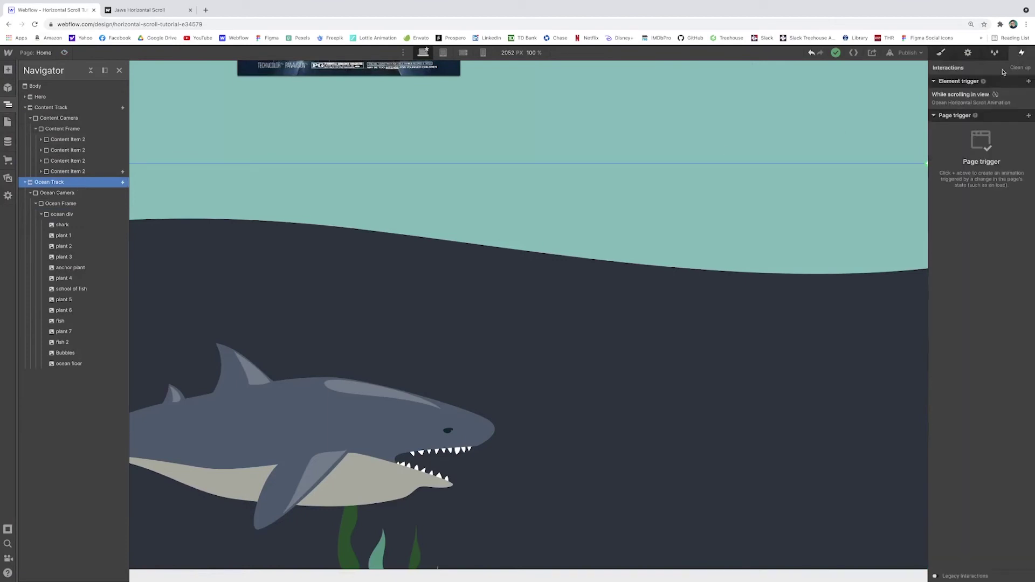
{"action": "left_click", "coordinate": [981, 100]}
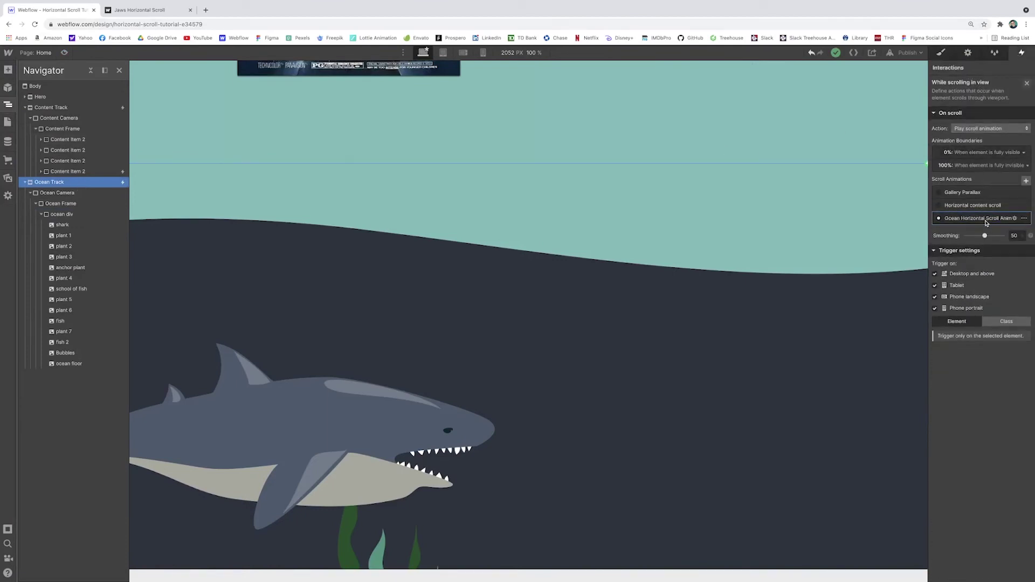
{"action": "left_click", "coordinate": [986, 221]}
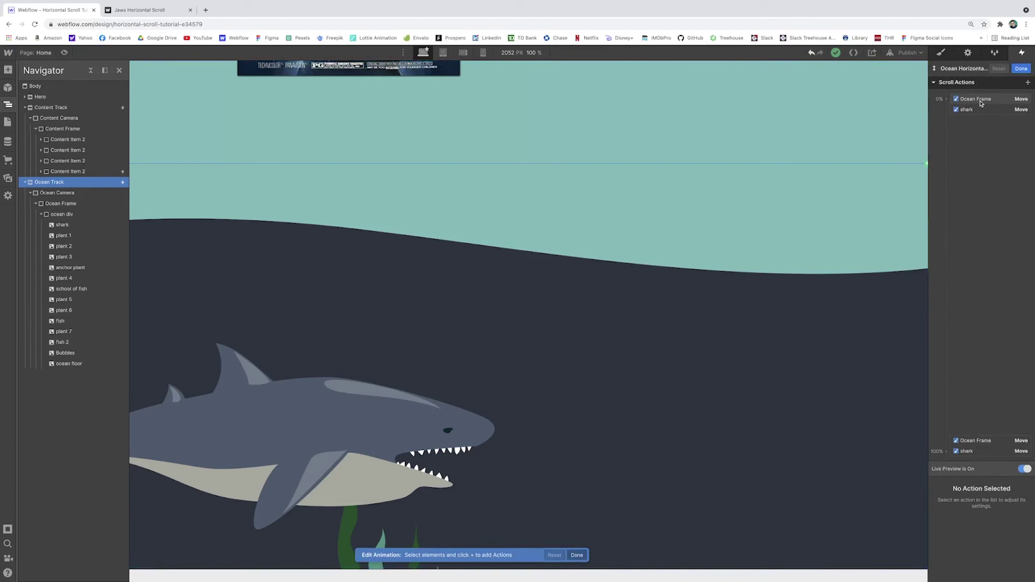
{"action": "left_click", "coordinate": [982, 441]}
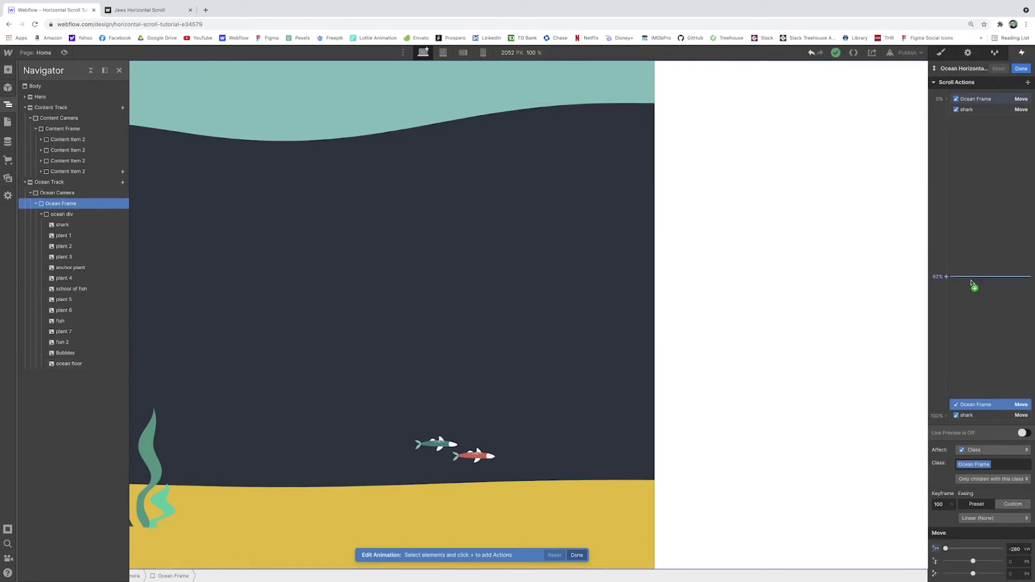
{"action": "left_click", "coordinate": [973, 111]}
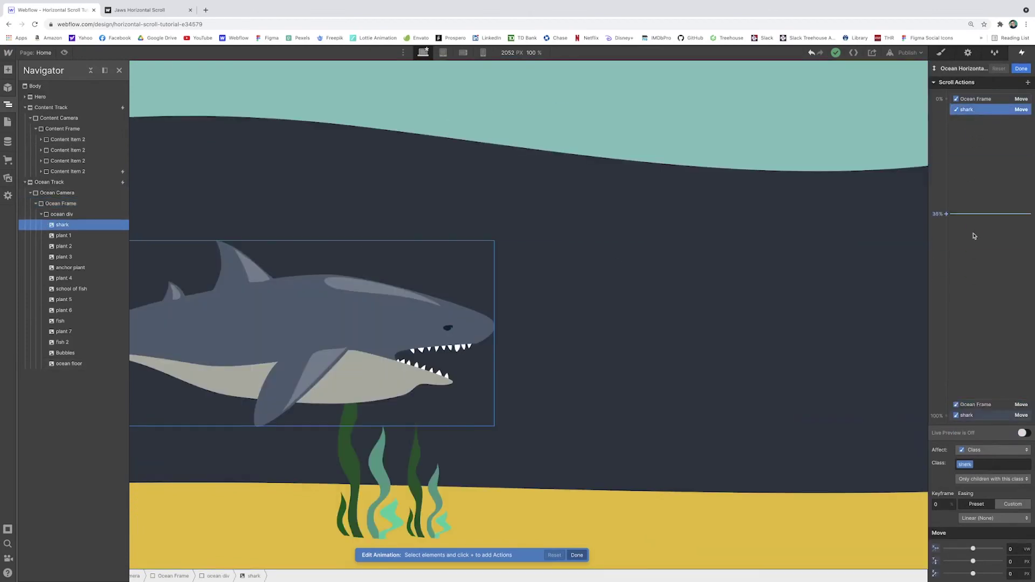
{"action": "left_click", "coordinate": [1002, 406]}
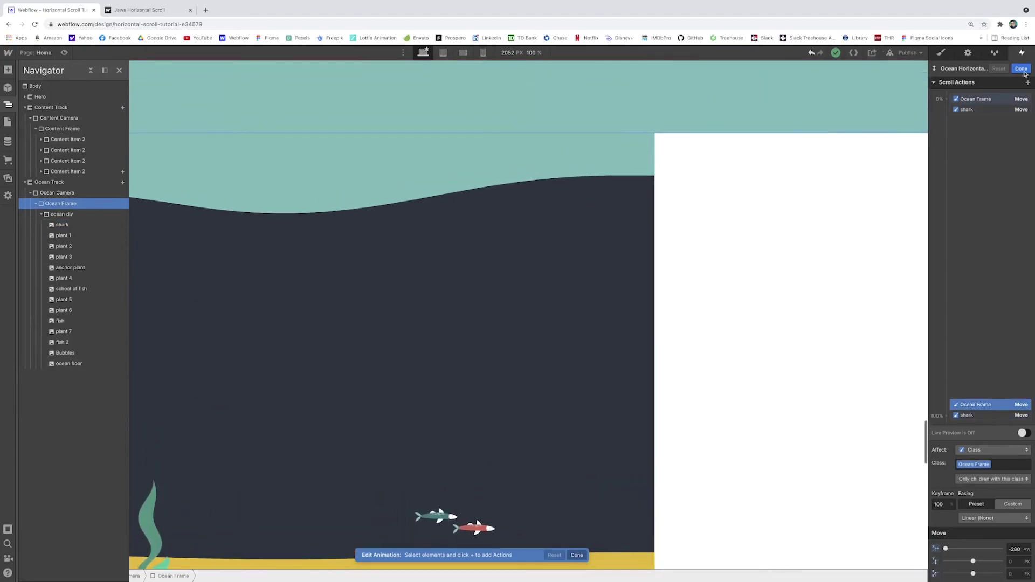
{"action": "left_click", "coordinate": [1023, 69]}
{"action": "left_click", "coordinate": [65, 53]}
{"action": "scroll", "coordinate": [406, 138], "scroll_direction": "up", "scroll_amount": 3}
{"action": "scroll", "coordinate": [400, 145], "scroll_direction": "down", "scroll_amount": 3}
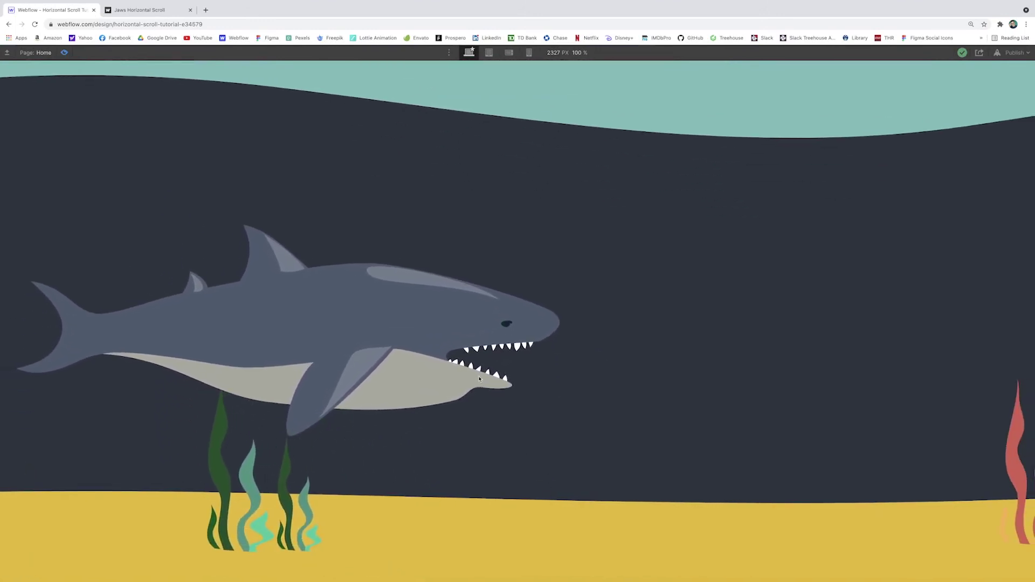
{"action": "scroll", "coordinate": [480, 379], "scroll_direction": "down", "scroll_amount": 5}
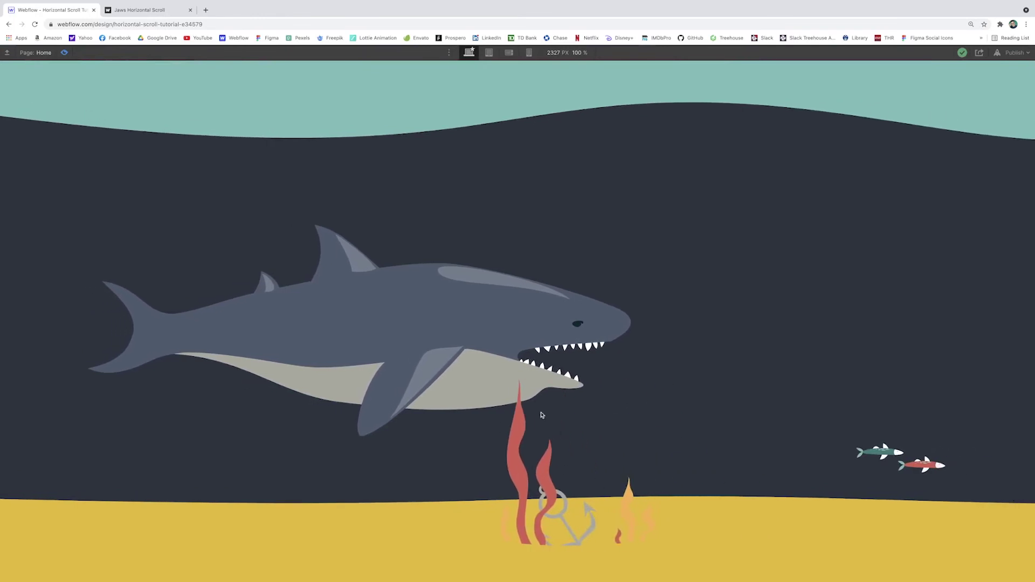
{"action": "scroll", "coordinate": [522, 397], "scroll_direction": "up", "scroll_amount": 3}
{"action": "scroll", "coordinate": [522, 397], "scroll_direction": "down", "scroll_amount": 8}
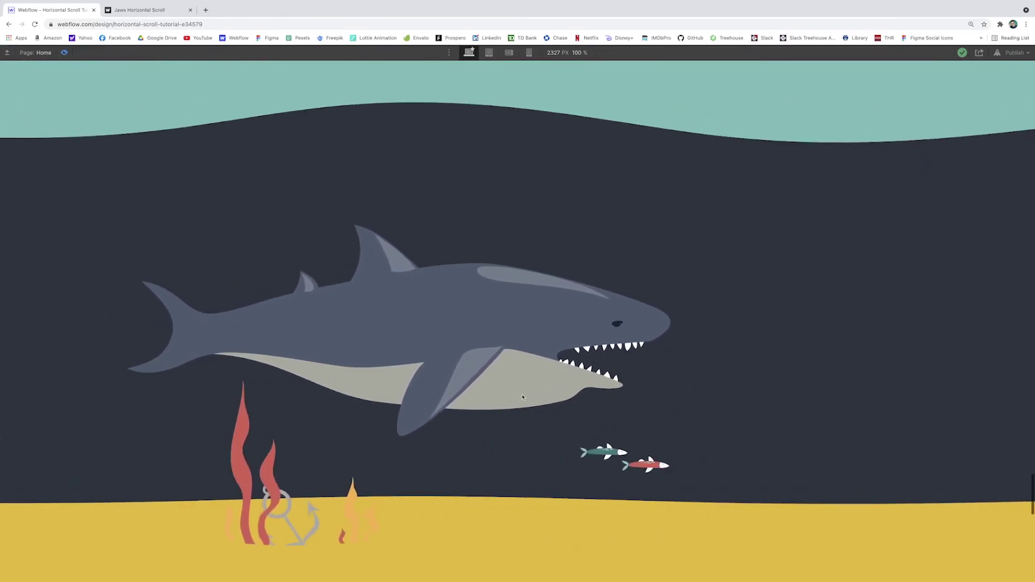
{"action": "scroll", "coordinate": [522, 398], "scroll_direction": "down", "scroll_amount": 5}
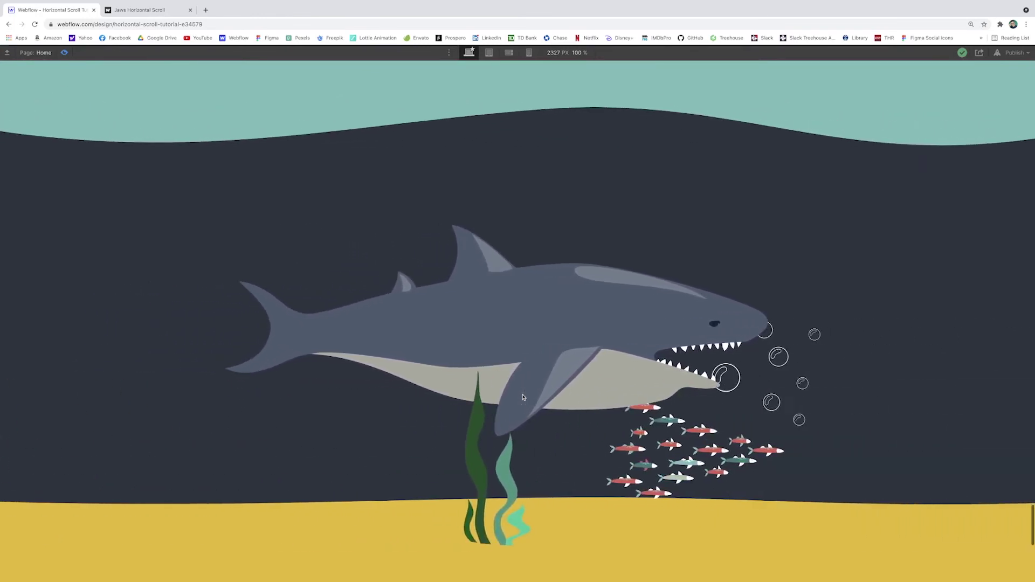
{"action": "scroll", "coordinate": [522, 398], "scroll_direction": "down", "scroll_amount": 10}
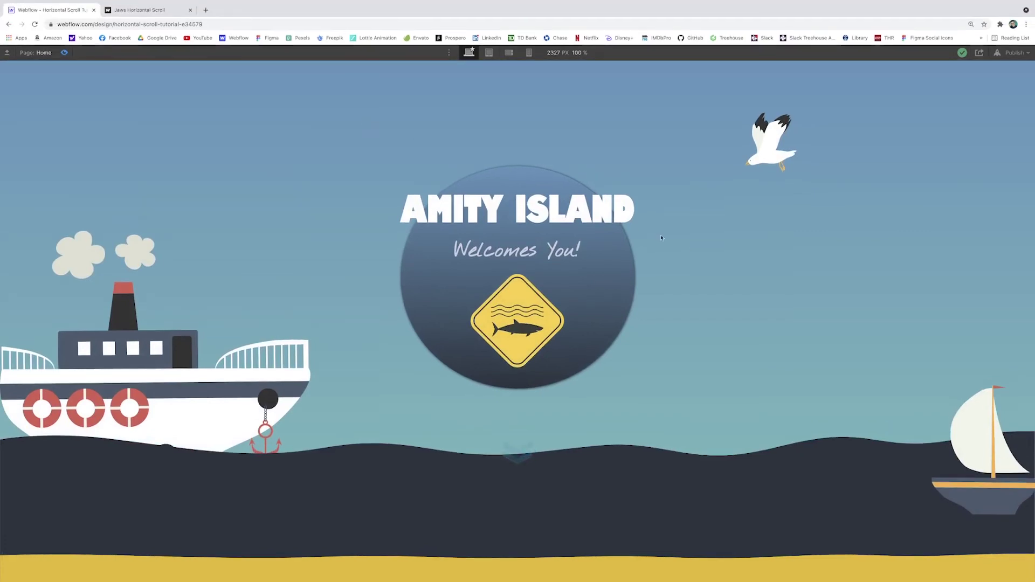
{"action": "scroll", "coordinate": [758, 234], "scroll_direction": "down", "scroll_amount": 10}
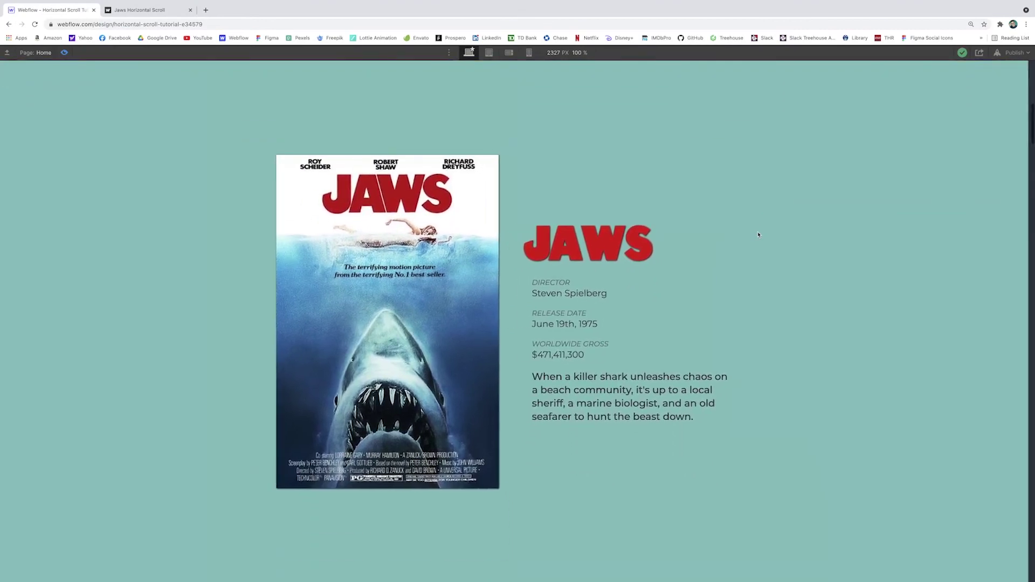
{"action": "scroll", "coordinate": [758, 235], "scroll_direction": "down", "scroll_amount": 5}
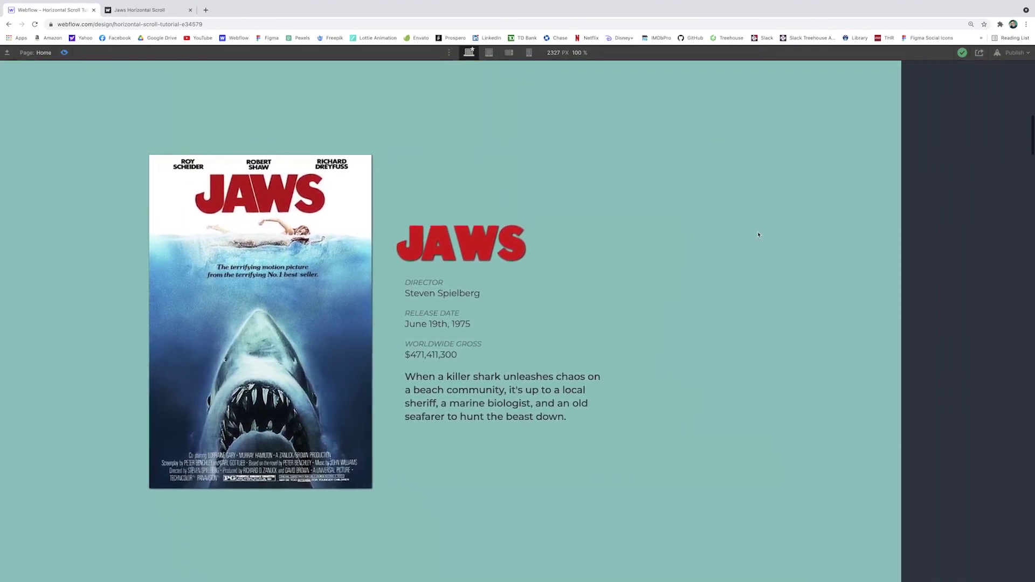
{"action": "scroll", "coordinate": [758, 235], "scroll_direction": "down", "scroll_amount": 8}
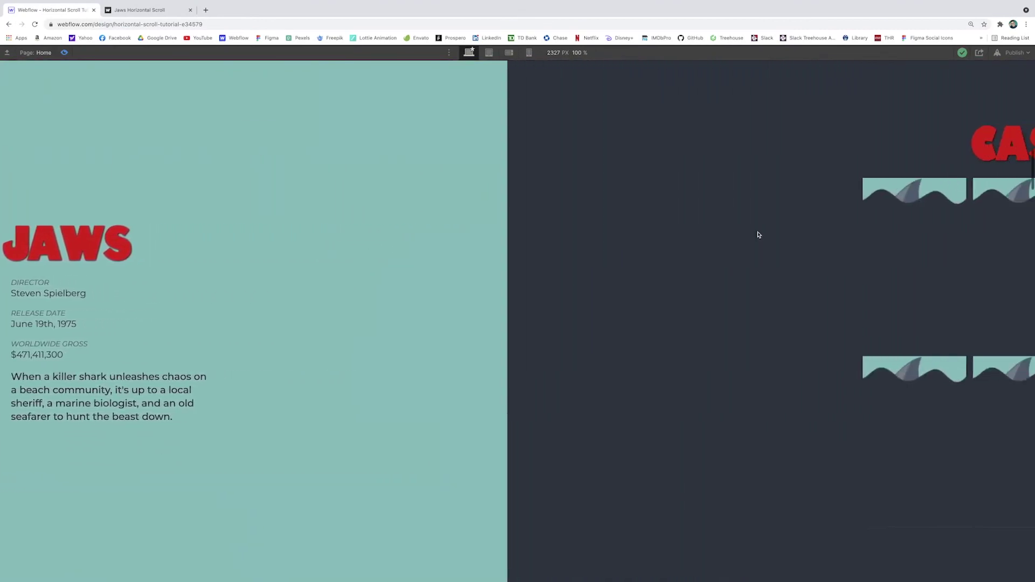
{"action": "scroll", "coordinate": [698, 253], "scroll_direction": "down", "scroll_amount": 5}
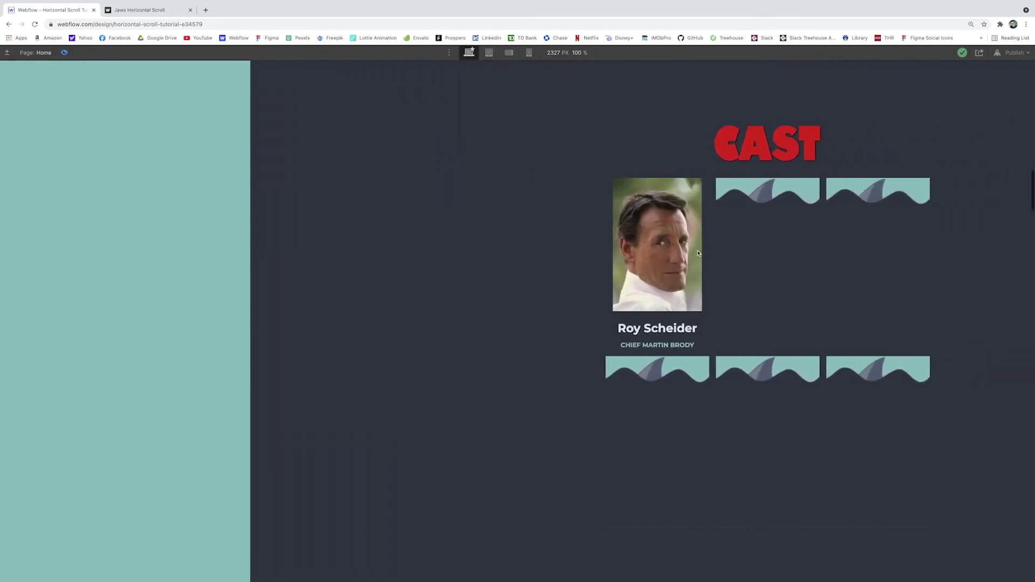
{"action": "scroll", "coordinate": [698, 253], "scroll_direction": "down", "scroll_amount": 10}
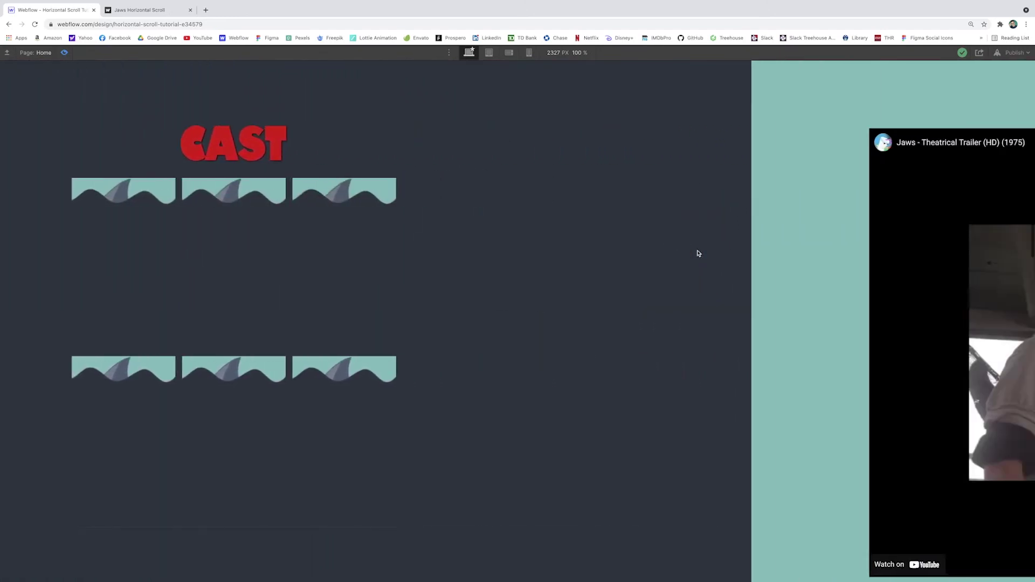
{"action": "scroll", "coordinate": [698, 253], "scroll_direction": "down", "scroll_amount": 10}
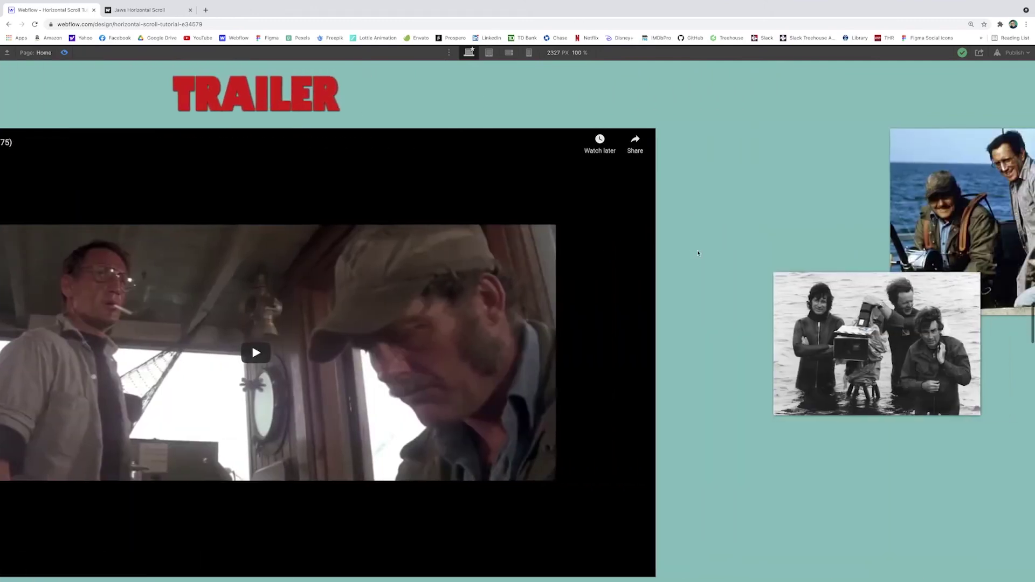
{"action": "scroll", "coordinate": [698, 253], "scroll_direction": "down", "scroll_amount": 6}
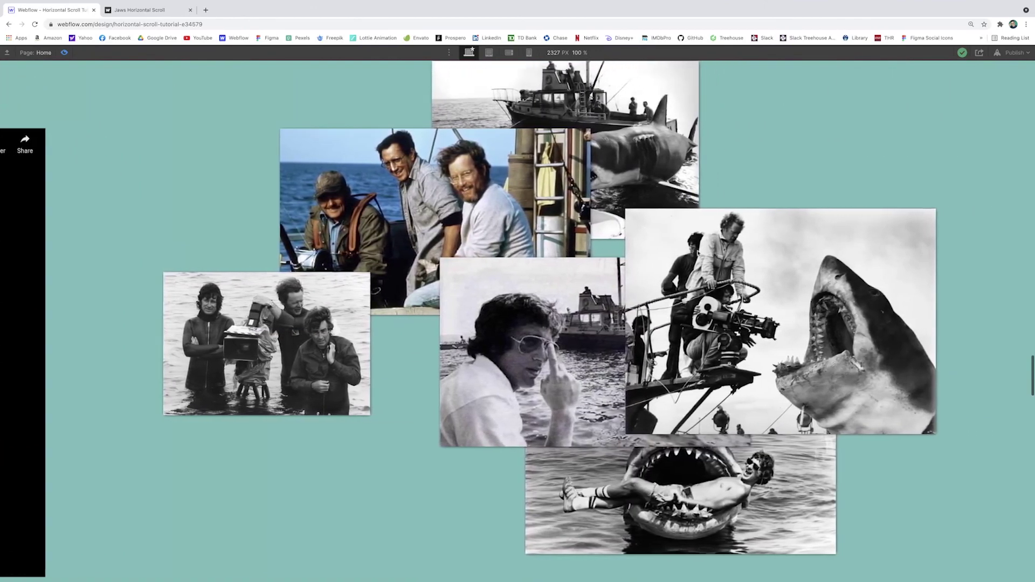
{"action": "scroll", "coordinate": [698, 254], "scroll_direction": "down", "scroll_amount": 10}
{"action": "scroll", "coordinate": [699, 253], "scroll_direction": "down", "scroll_amount": 2}
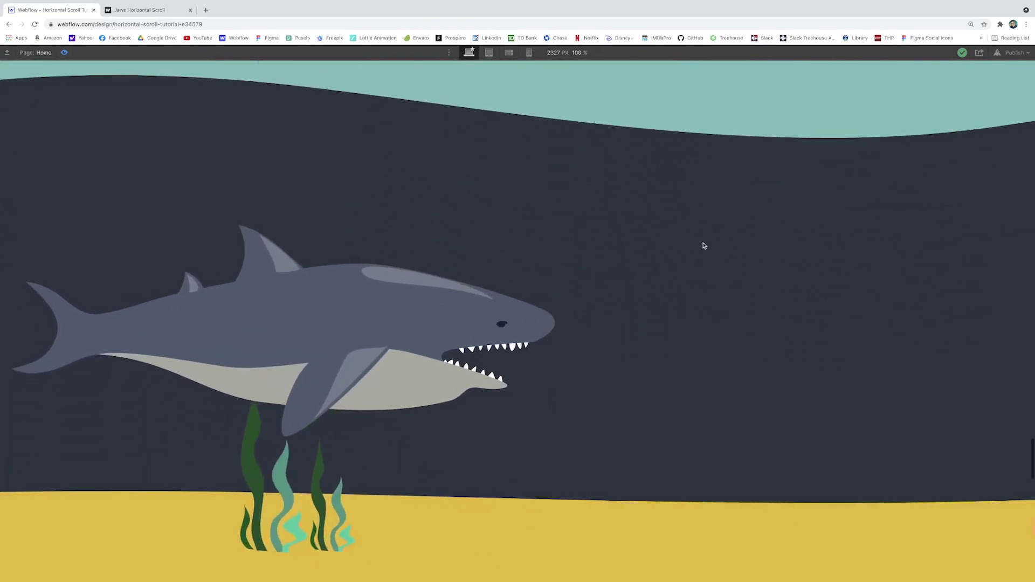
{"action": "scroll", "coordinate": [699, 236], "scroll_direction": "down", "scroll_amount": 6}
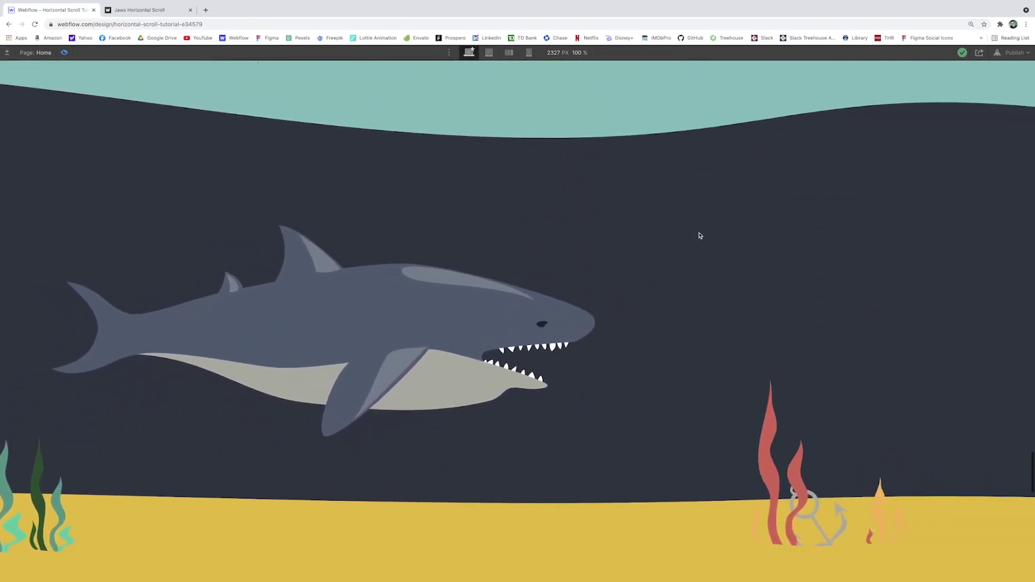
{"action": "scroll", "coordinate": [699, 235], "scroll_direction": "down", "scroll_amount": 8}
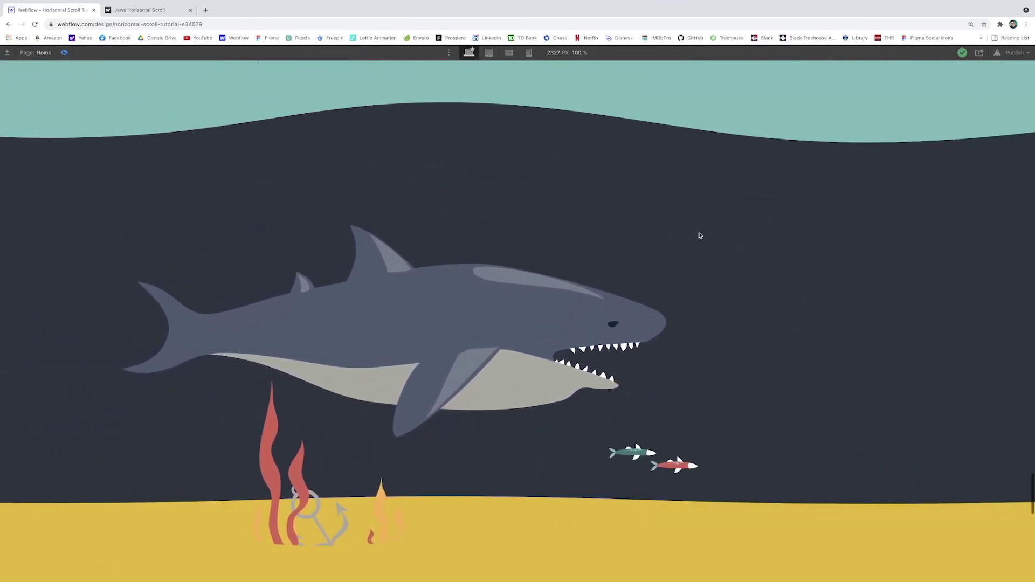
{"action": "scroll", "coordinate": [700, 236], "scroll_direction": "down", "scroll_amount": 8}
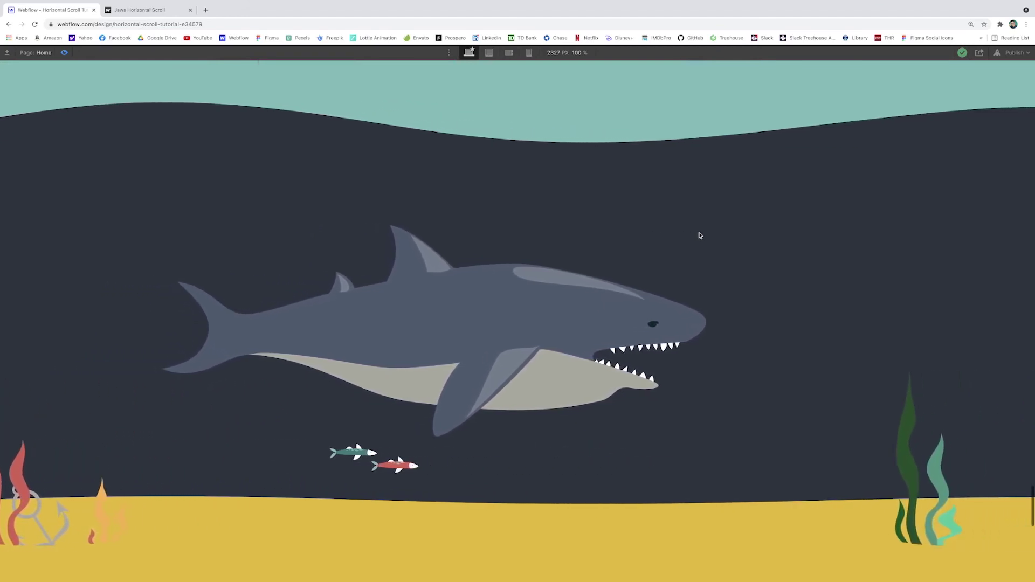
{"action": "scroll", "coordinate": [699, 235], "scroll_direction": "down", "scroll_amount": 10}
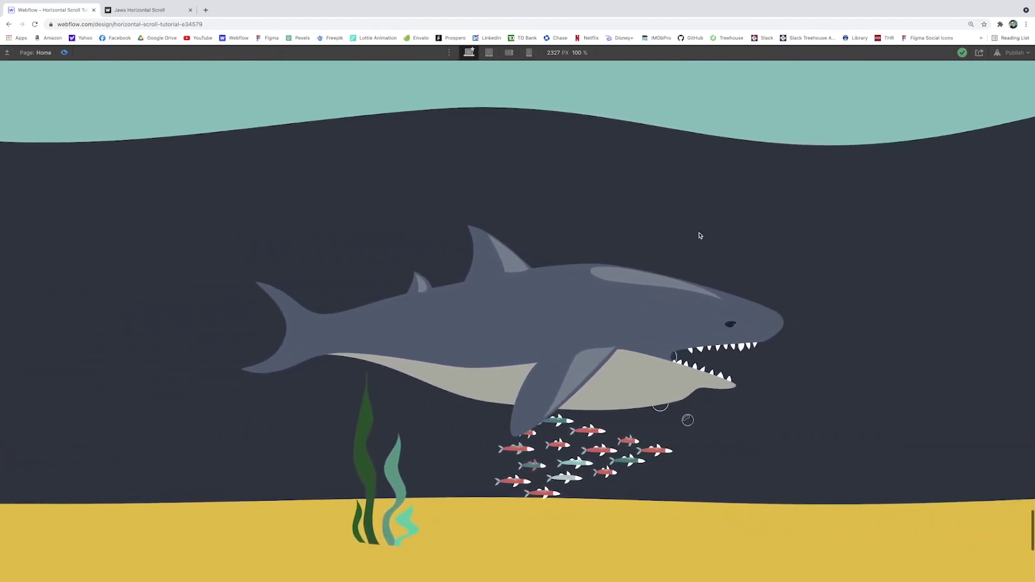
{"action": "scroll", "coordinate": [699, 235], "scroll_direction": "down", "scroll_amount": 10}
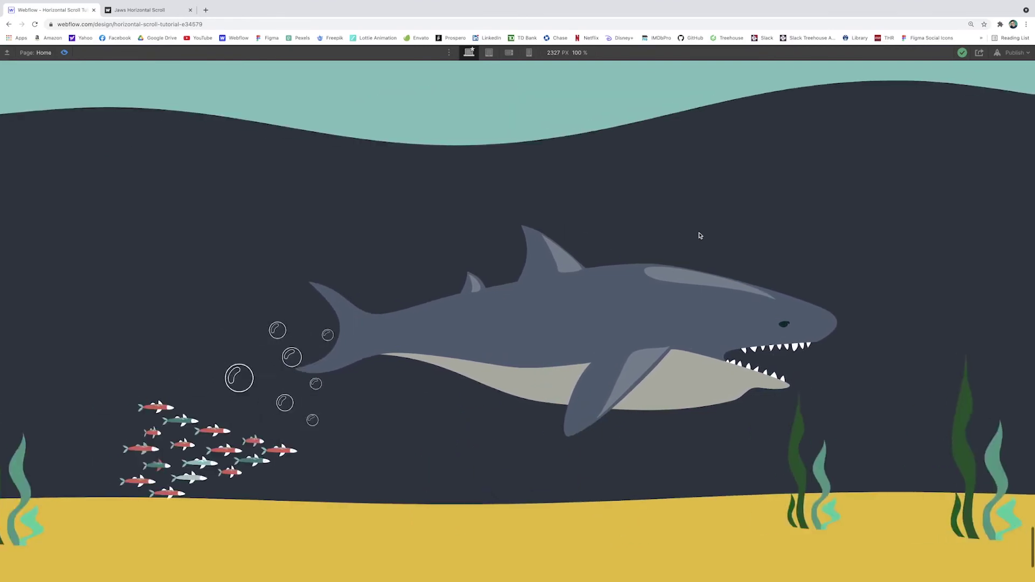
{"action": "scroll", "coordinate": [699, 235], "scroll_direction": "down", "scroll_amount": 15}
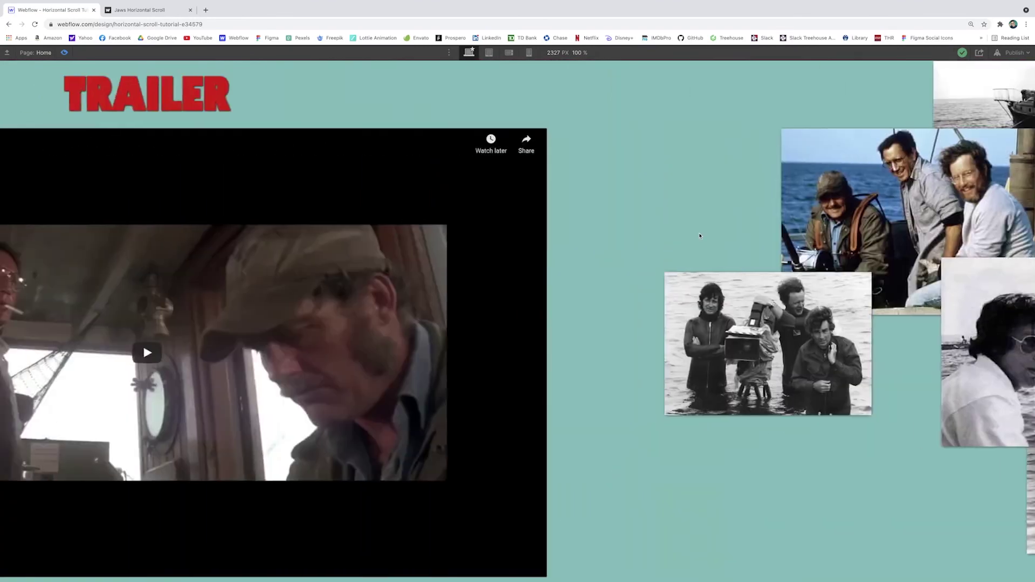
{"action": "scroll", "coordinate": [699, 236], "scroll_direction": "up", "scroll_amount": 20}
{"action": "scroll", "coordinate": [699, 236], "scroll_direction": "down", "scroll_amount": 8}
{"action": "scroll", "coordinate": [700, 235], "scroll_direction": "down", "scroll_amount": 10}
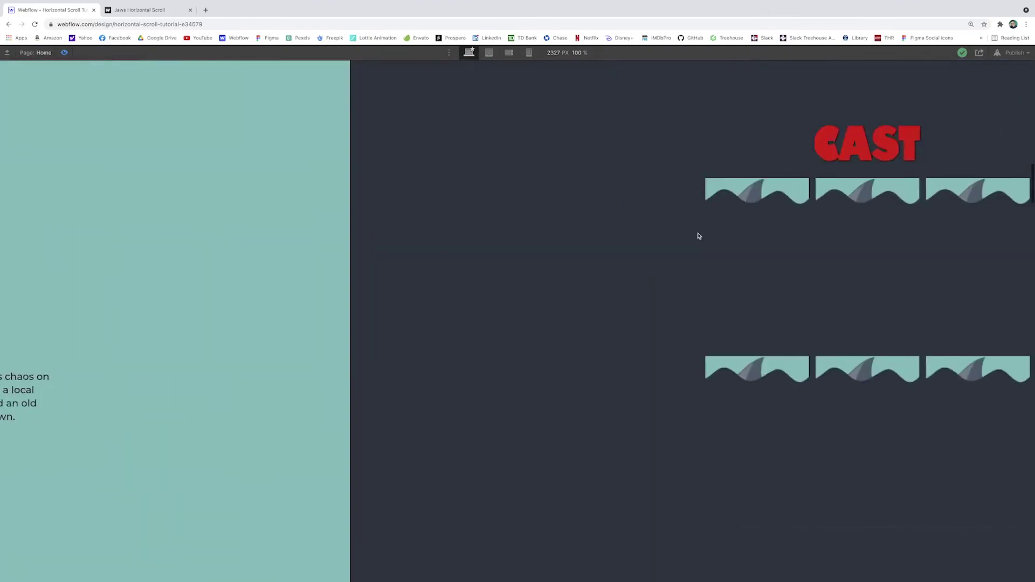
{"action": "scroll", "coordinate": [698, 236], "scroll_direction": "up", "scroll_amount": 20}
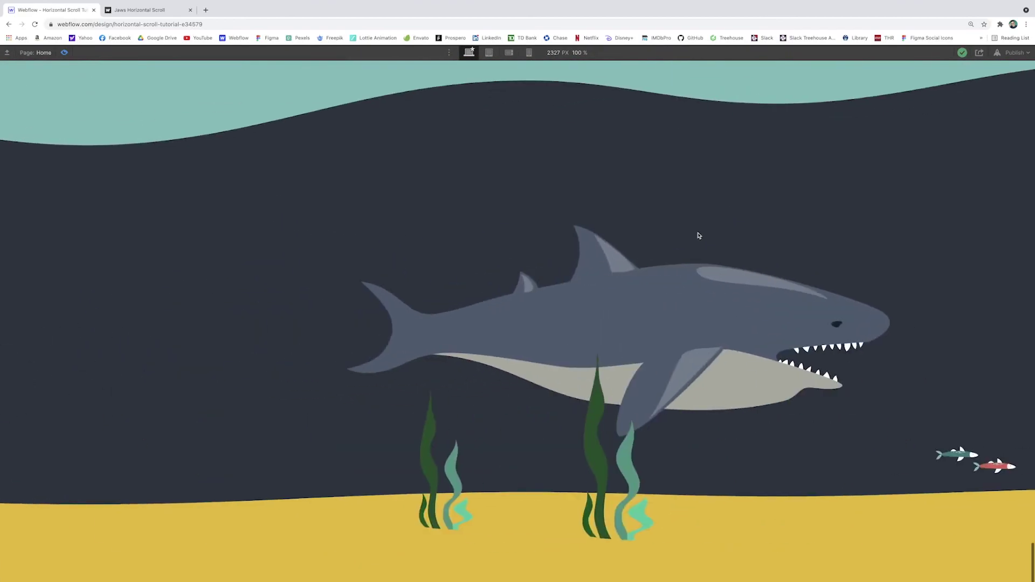
- Restrict Content Track's While scrolling in view trigger to Desktop and above, then preview
{"action": "key", "text": "super+shift+p"}
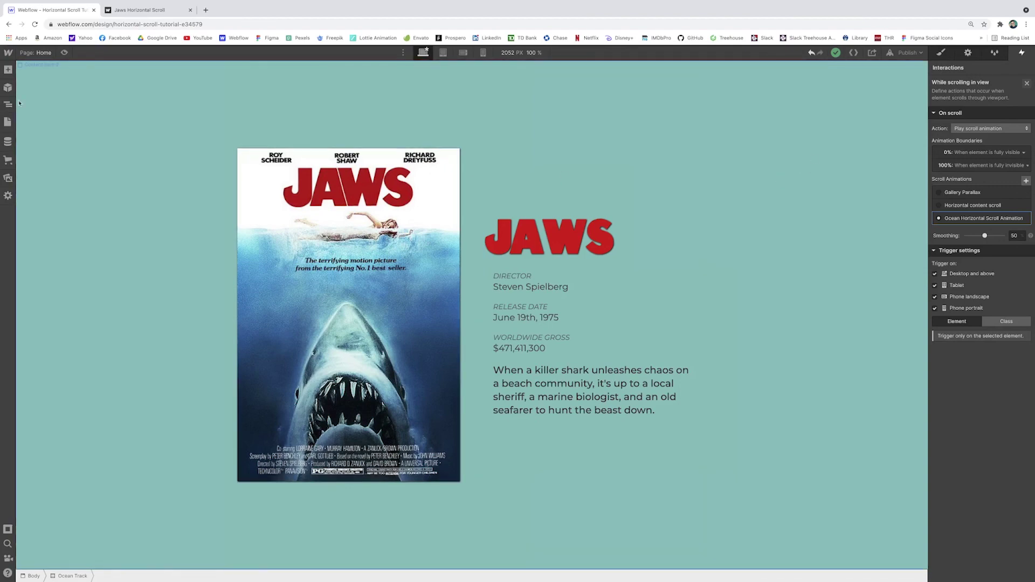
{"action": "left_click", "coordinate": [9, 104]}
{"action": "left_click", "coordinate": [45, 109]}
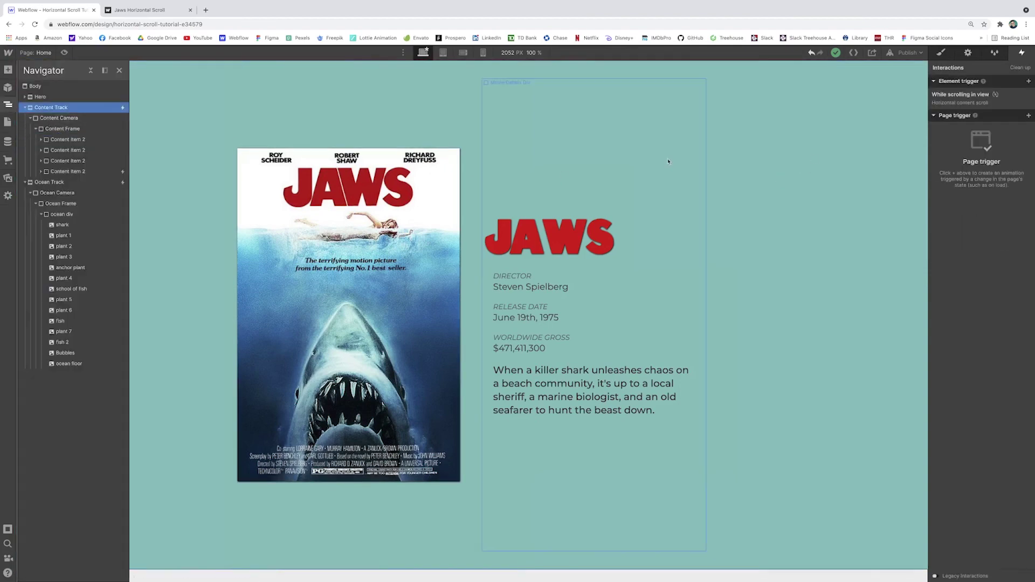
{"action": "left_click", "coordinate": [973, 100]}
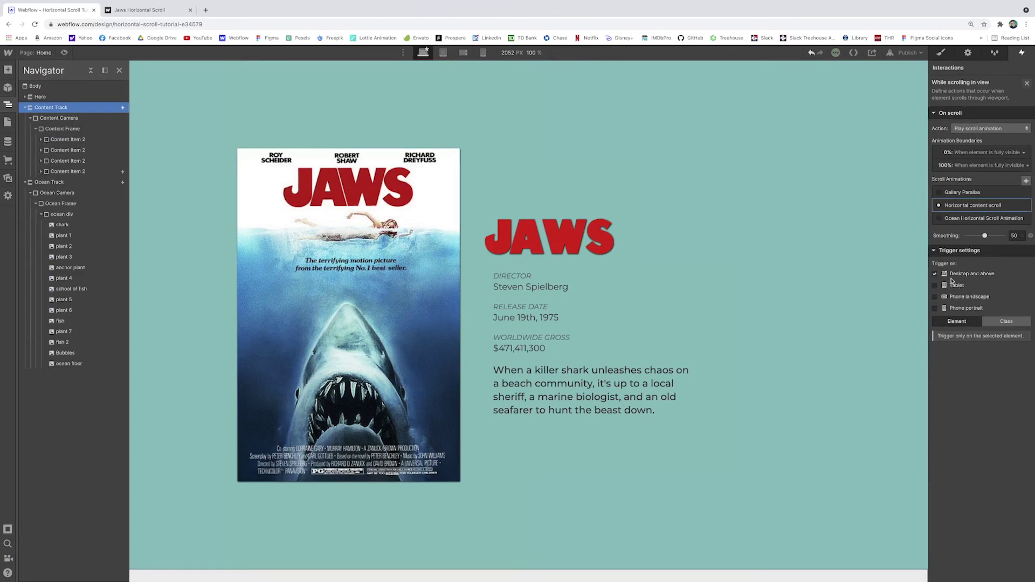
{"action": "scroll", "coordinate": [383, 199], "scroll_direction": "down", "scroll_amount": 3}
{"action": "key", "text": "ctrl+shift+p"}
{"action": "scroll", "coordinate": [421, 226], "scroll_direction": "down", "scroll_amount": 5}
- Preview at phone portrait width, widening the canvas to about 528 then 556 px while scrolling
{"action": "left_click", "coordinate": [529, 52]}
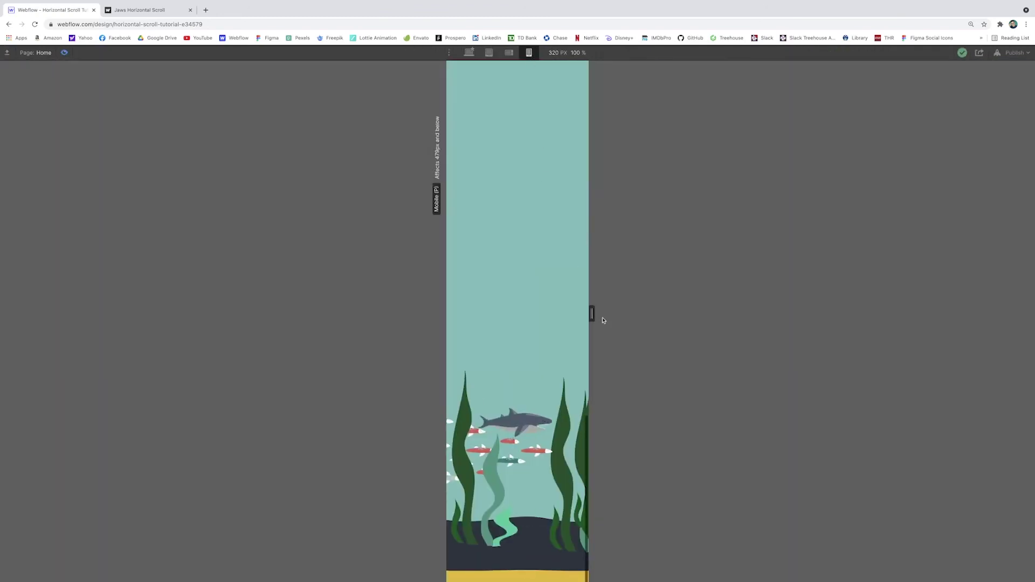
{"action": "left_click_drag", "start_coordinate": [591, 316], "coordinate": [637, 313]}
{"action": "scroll", "coordinate": [497, 219], "scroll_direction": "up", "scroll_amount": 10}
{"action": "scroll", "coordinate": [552, 266], "scroll_direction": "down", "scroll_amount": 10}
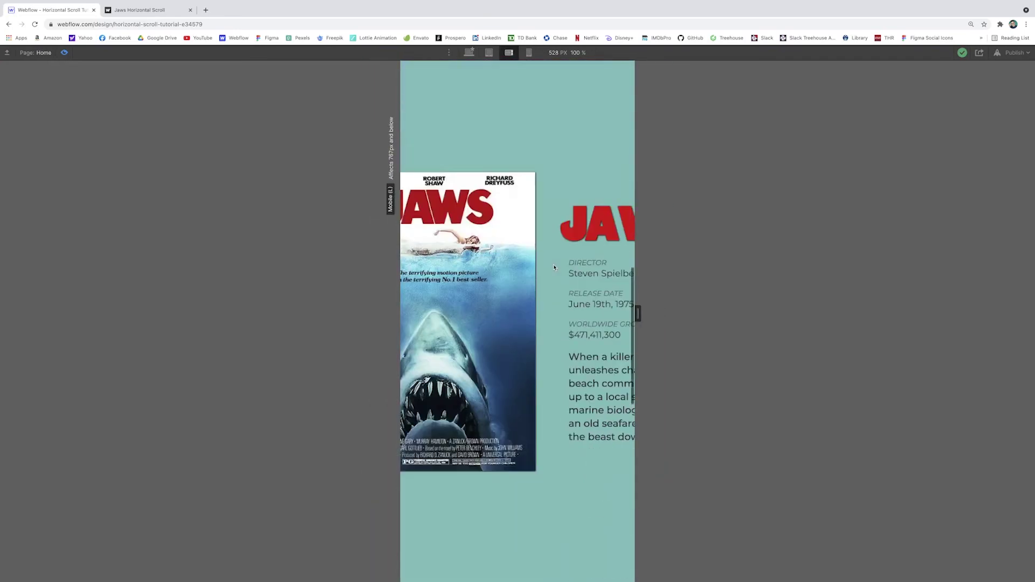
{"action": "left_click_drag", "start_coordinate": [638, 311], "coordinate": [705, 312]}
{"action": "scroll", "coordinate": [599, 323], "scroll_direction": "down", "scroll_amount": 2}
{"action": "scroll", "coordinate": [664, 322], "scroll_direction": "down", "scroll_amount": 5}
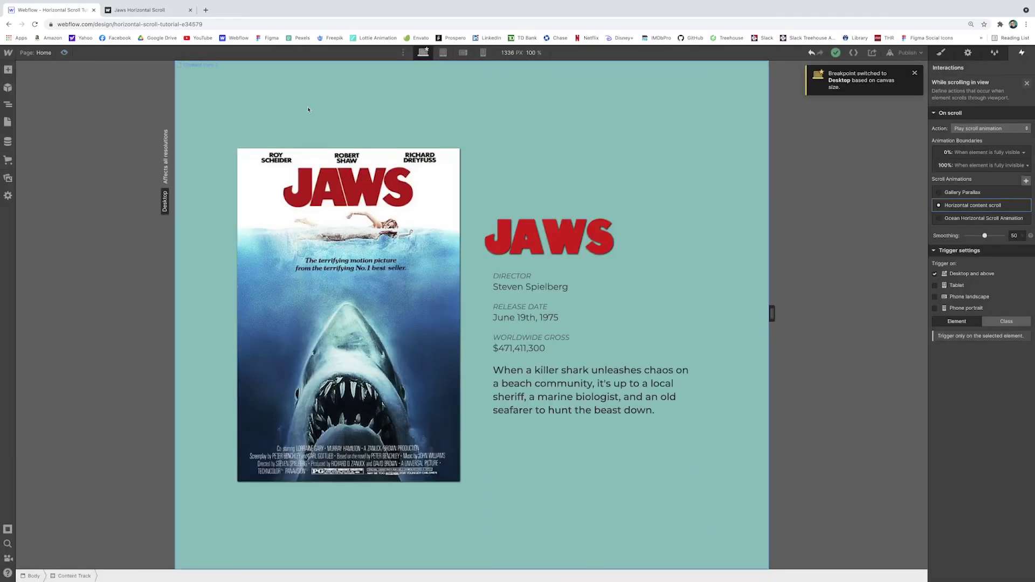